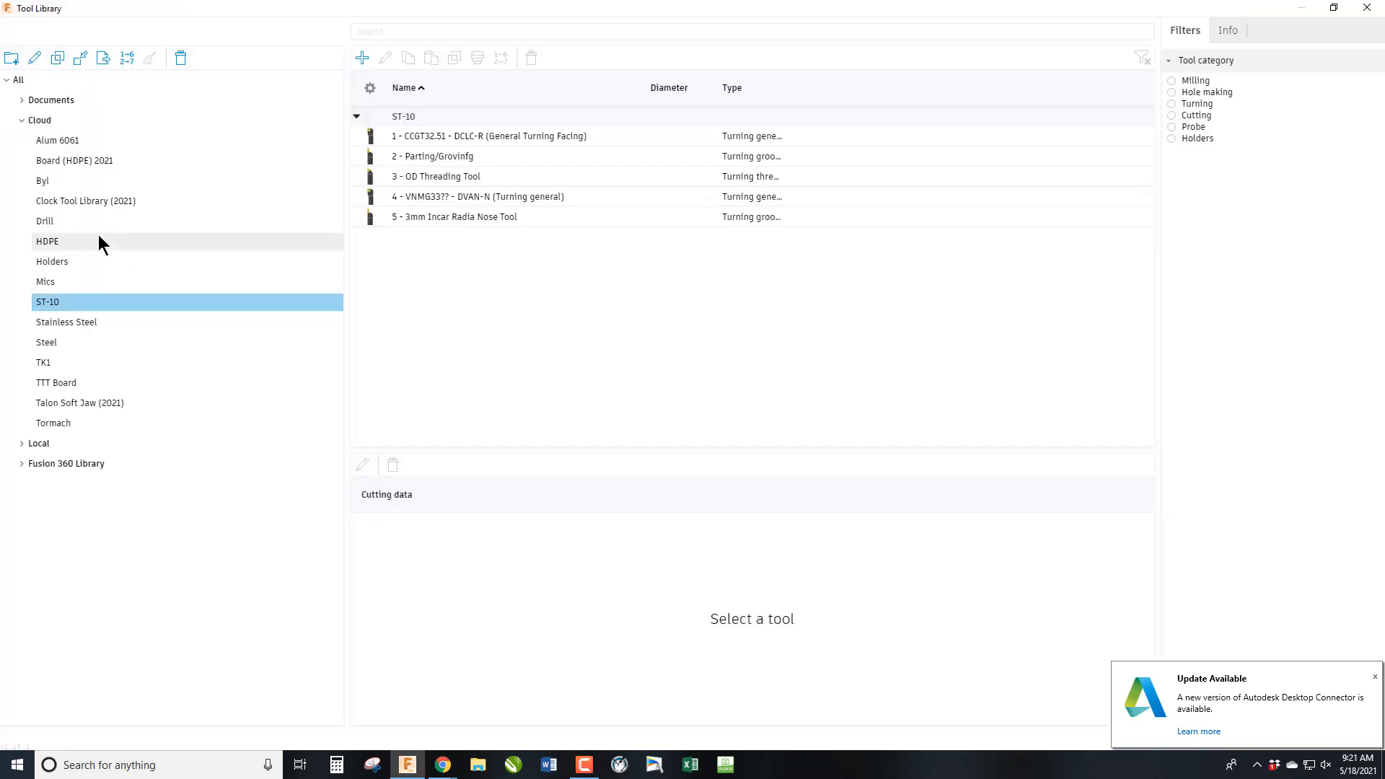
# Step: Review the turning tools in the ST-10 cloud library and close the tool library
pyautogui.click(98, 240)
pyautogui.click(80, 300)
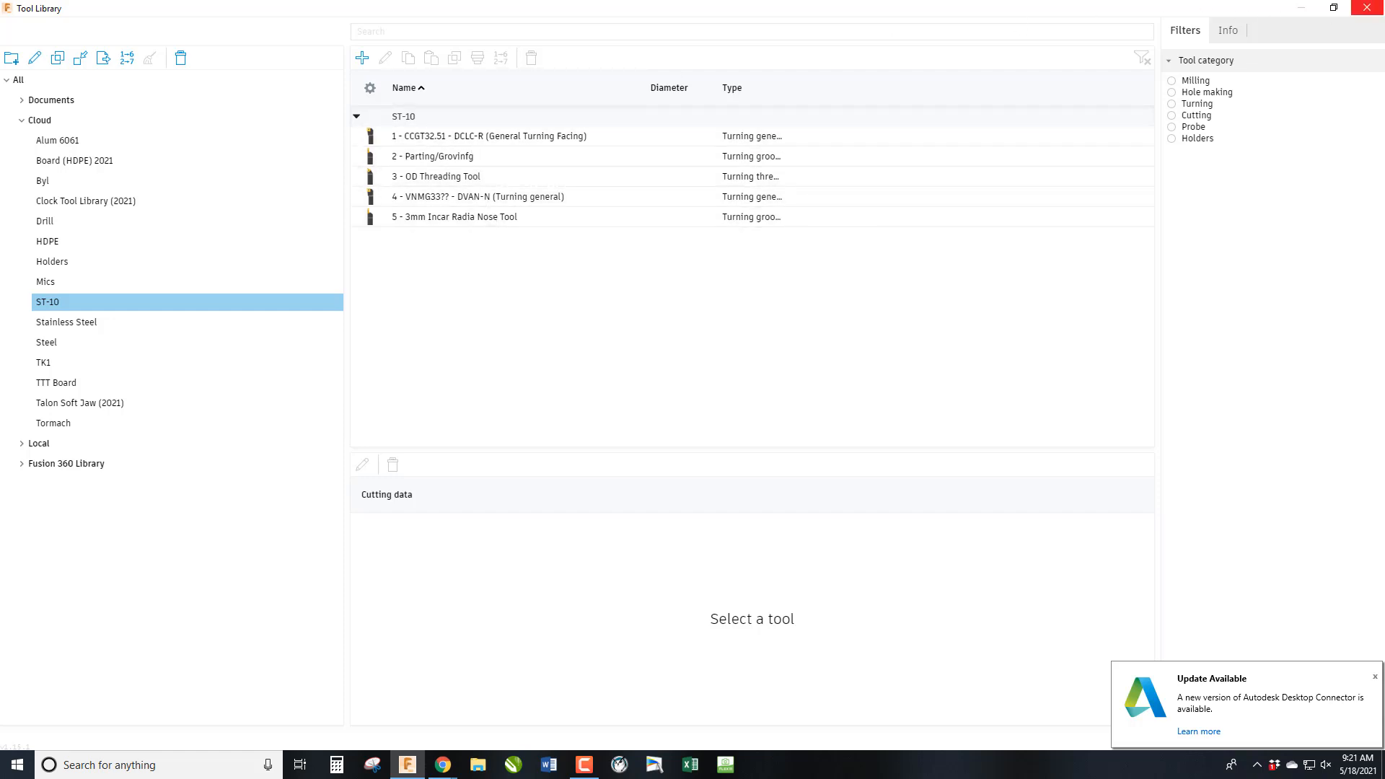
pyautogui.click(1367, 9)
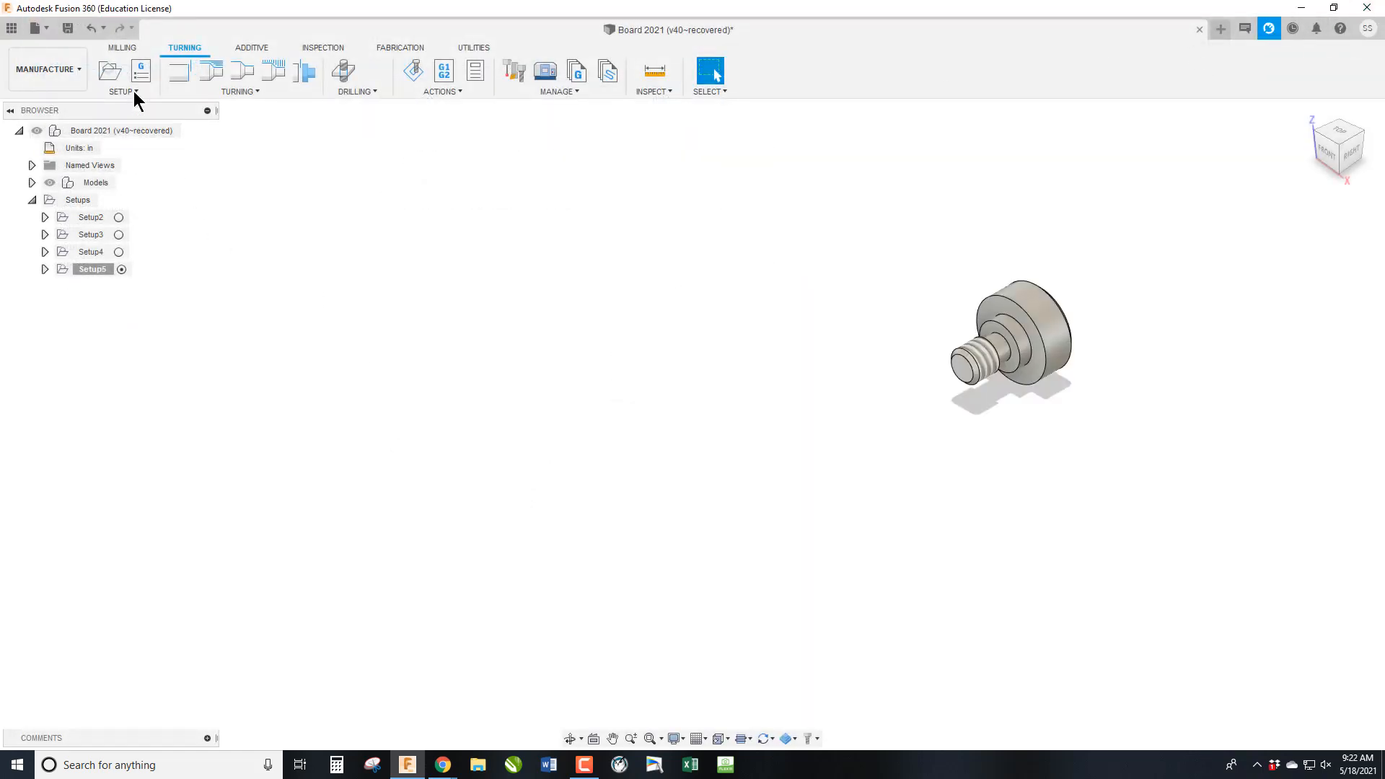
# Step: Start a new turning setup, assigning the threaded end's chamfer face as Z axis and its end edge as X axis reference
pyautogui.click(110, 70)
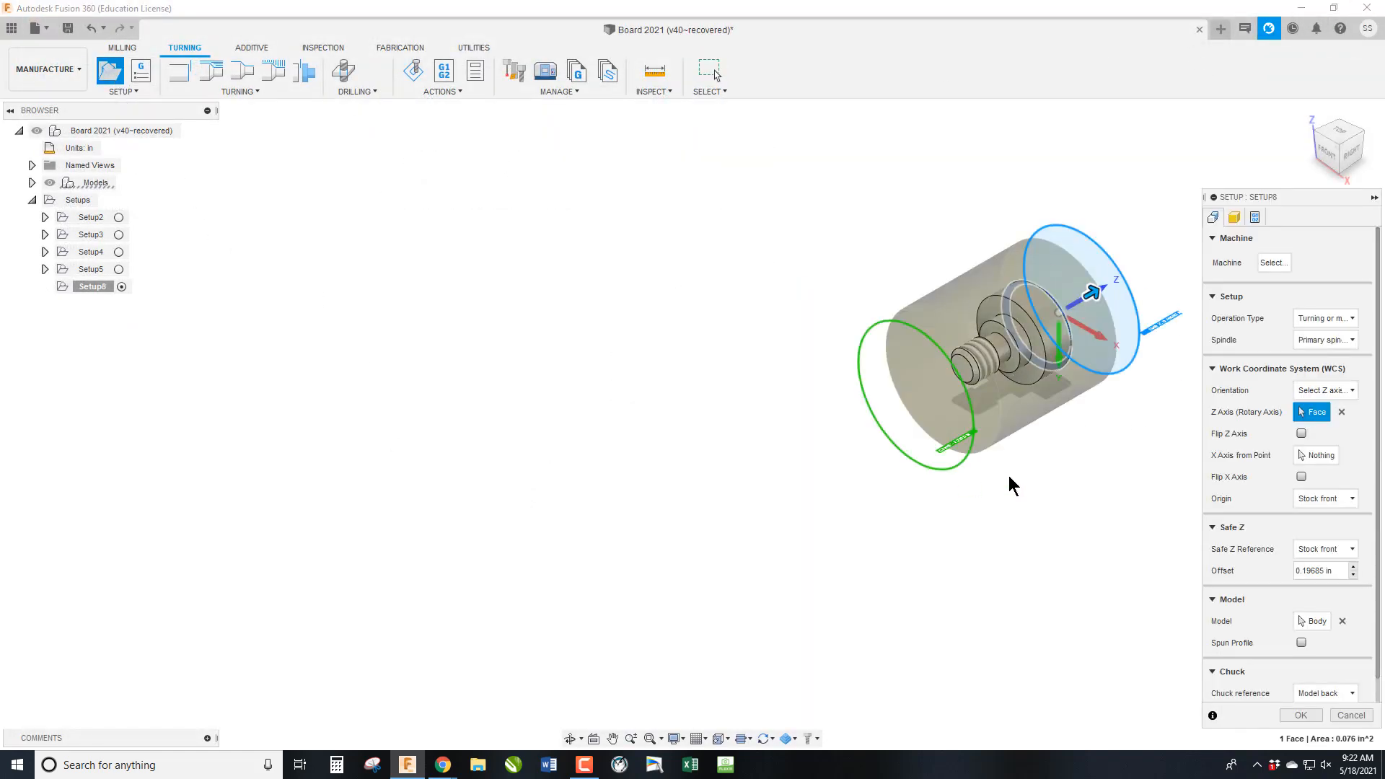
pyautogui.scroll(2, 1004, 399)
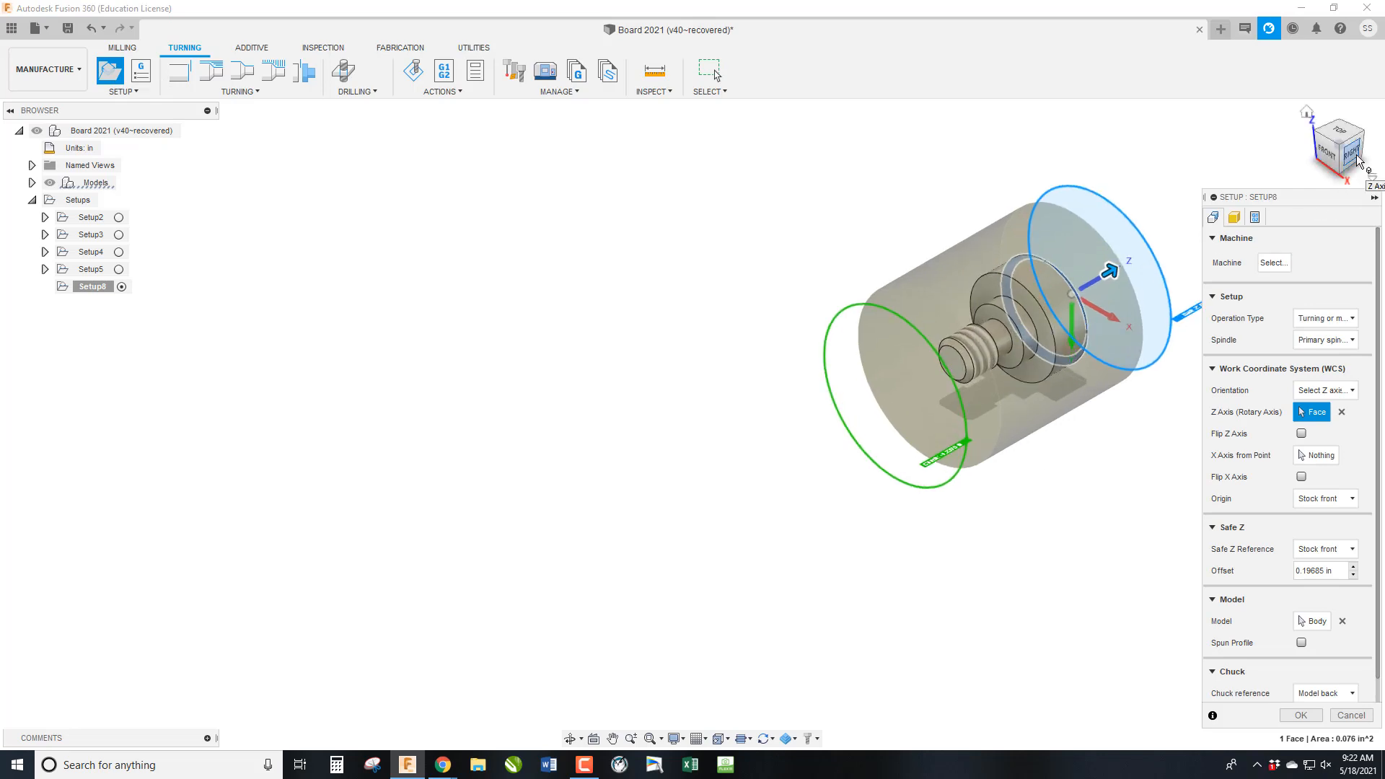
pyautogui.click(1339, 132)
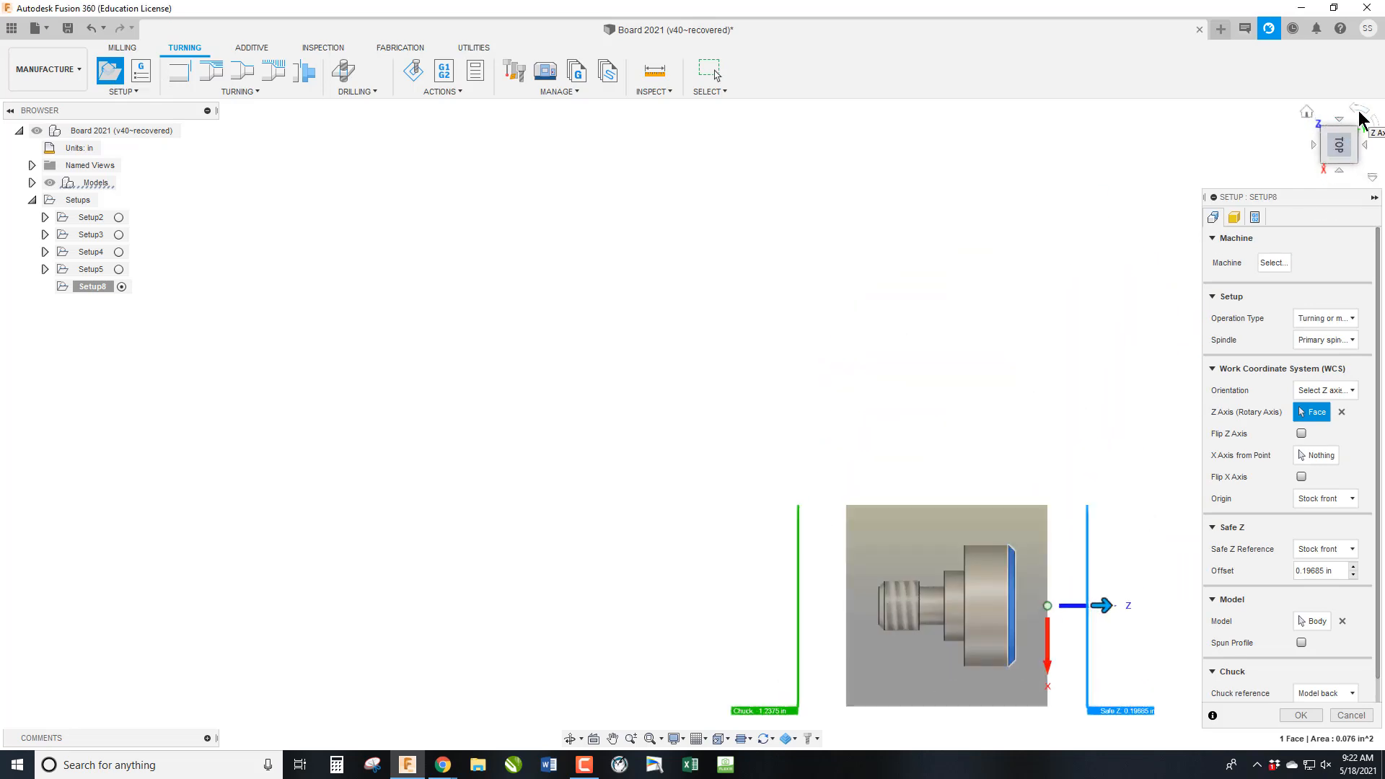
pyautogui.click(1358, 115)
pyautogui.click(1359, 115)
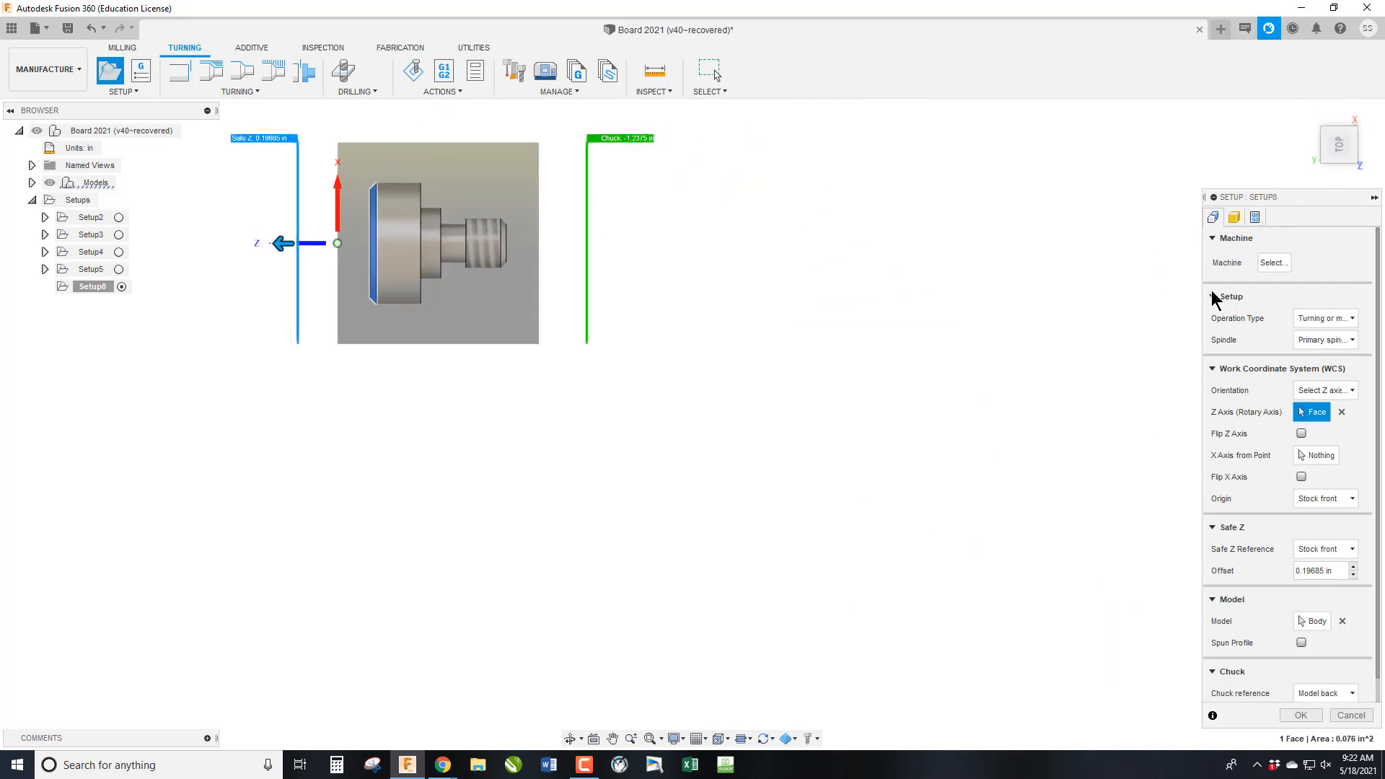
pyautogui.moveTo(1334, 137); pyautogui.dragTo(1333, 130)
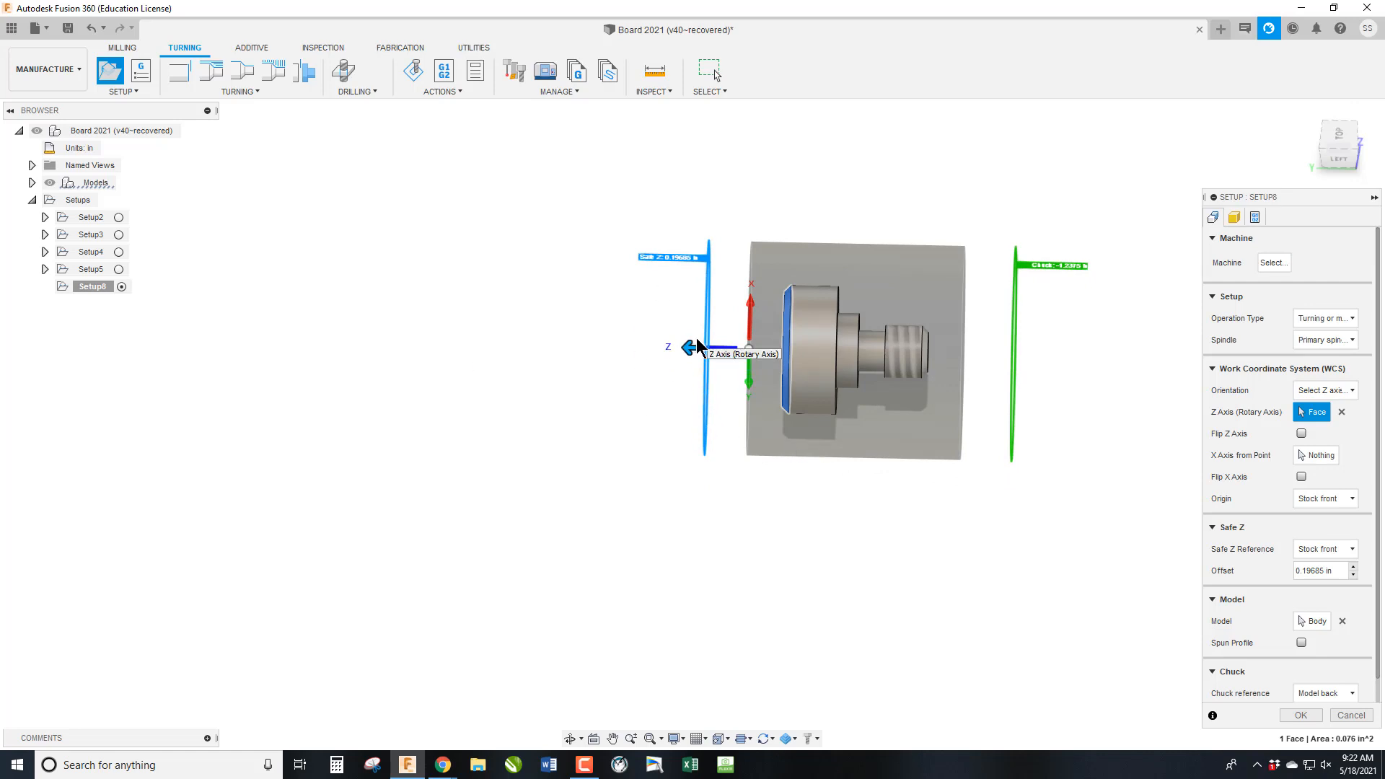
pyautogui.click(1356, 126)
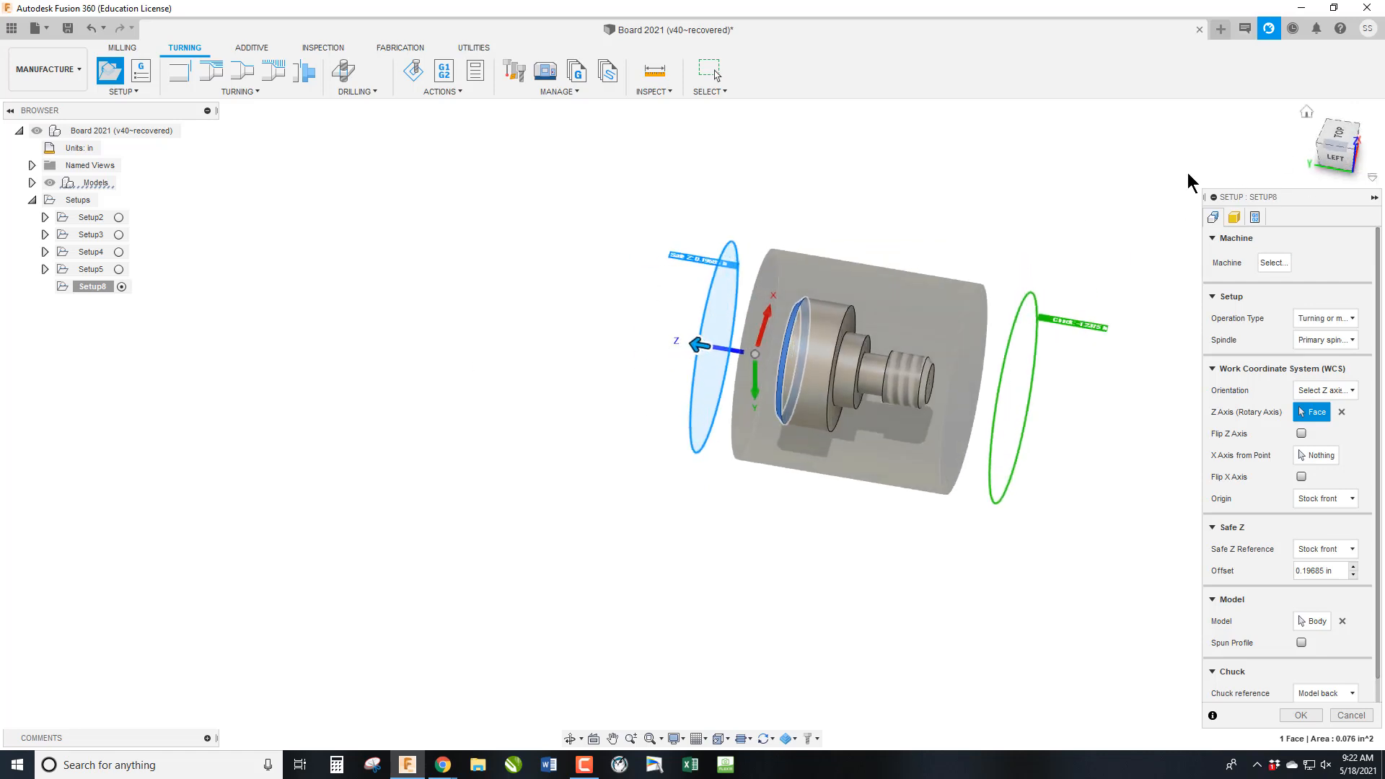
pyautogui.scroll(5, 938, 386)
pyautogui.click(950, 378)
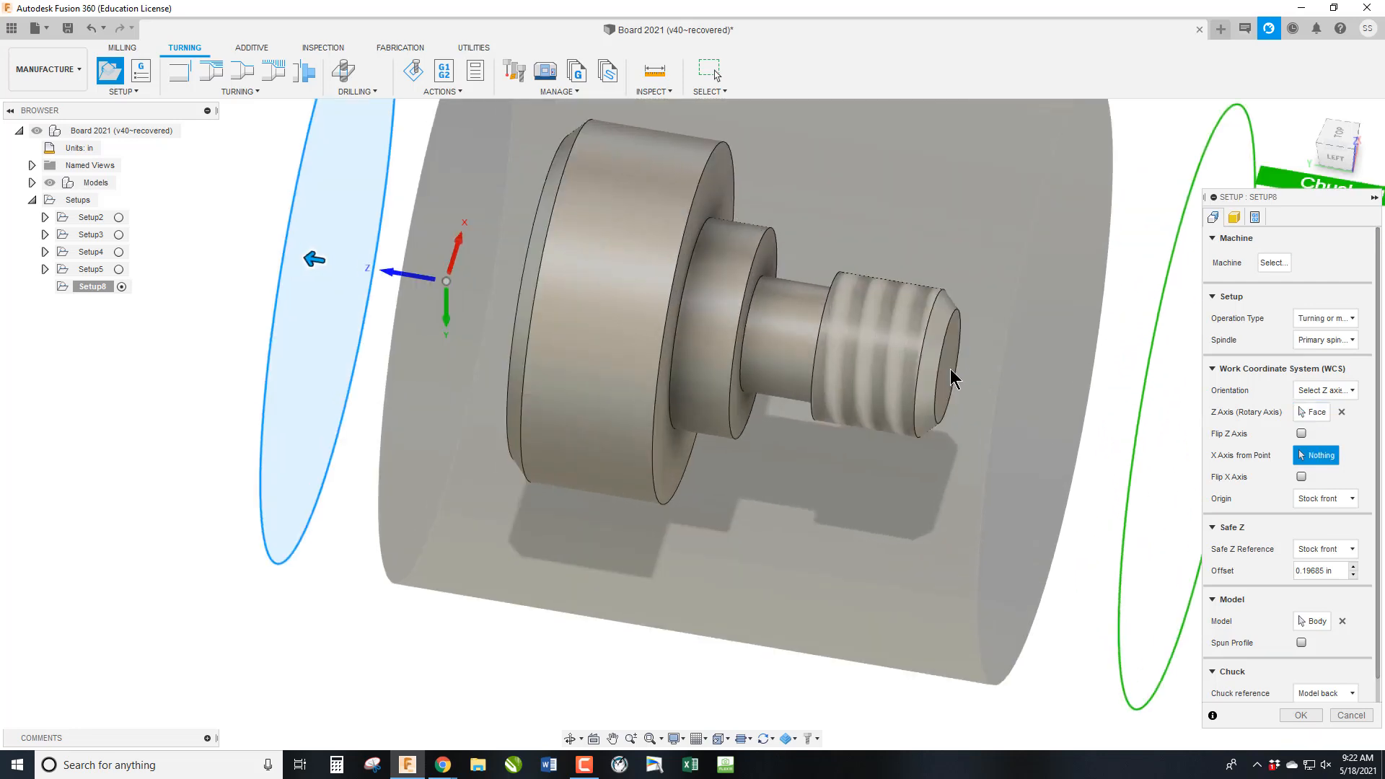
pyautogui.click(958, 357)
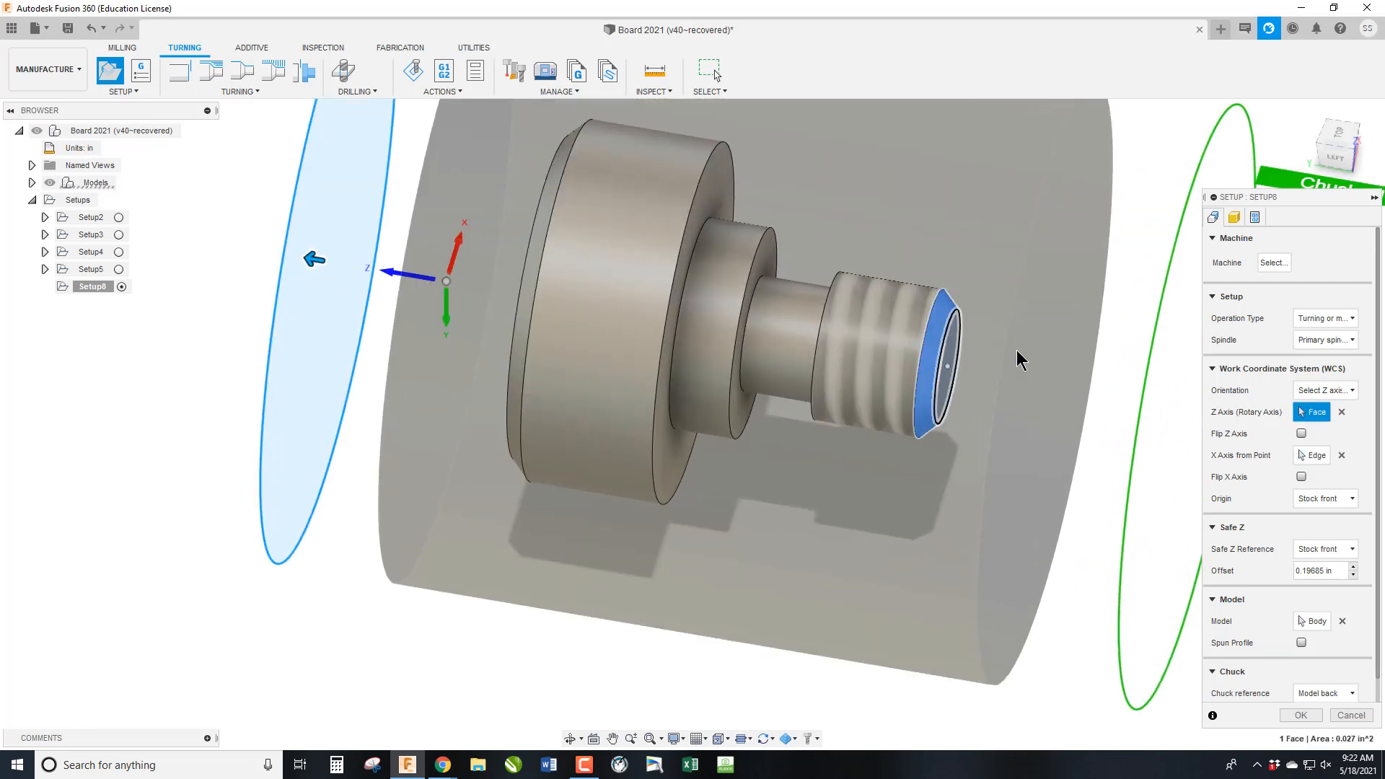
# Step: Clear and reselect the threaded end's chamfer face as the Z axis, and flip the Z axis direction
pyautogui.click(1341, 412)
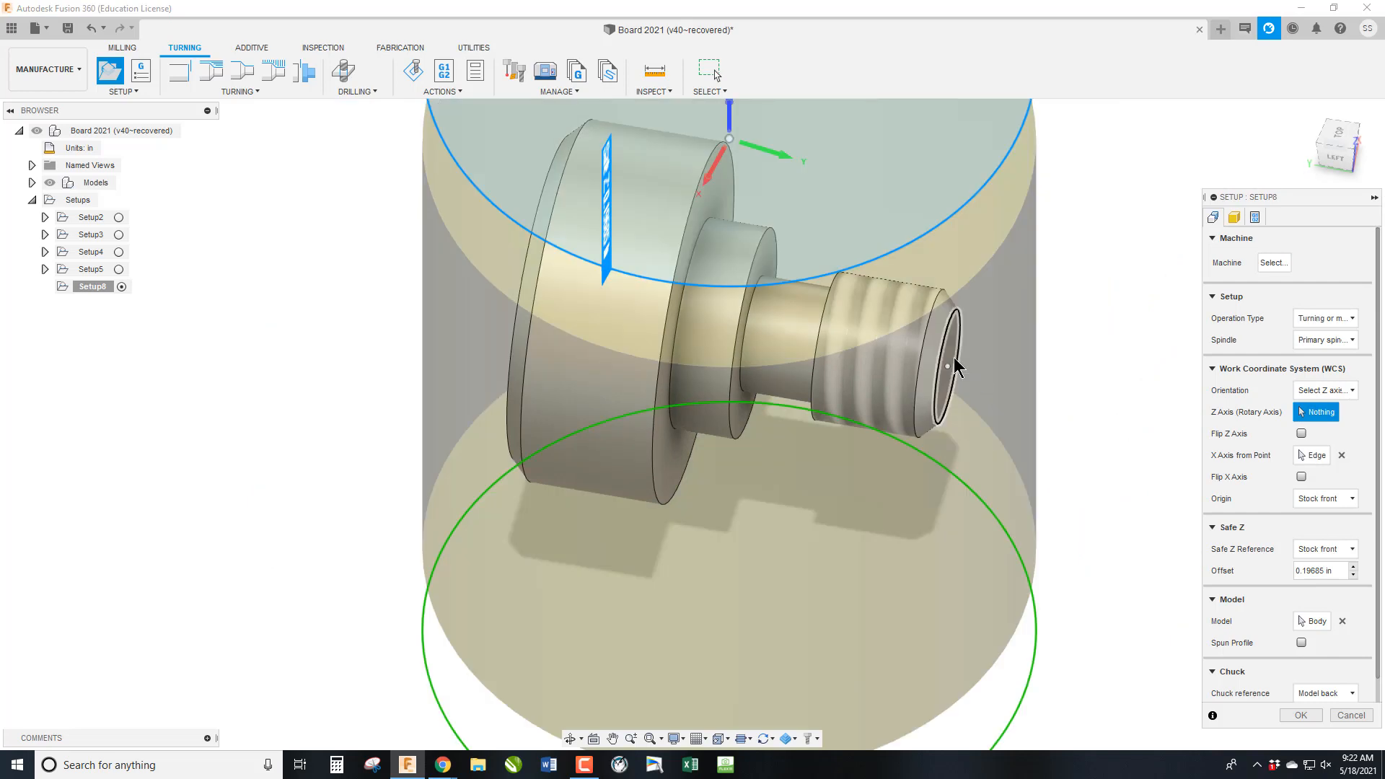
pyautogui.click(951, 367)
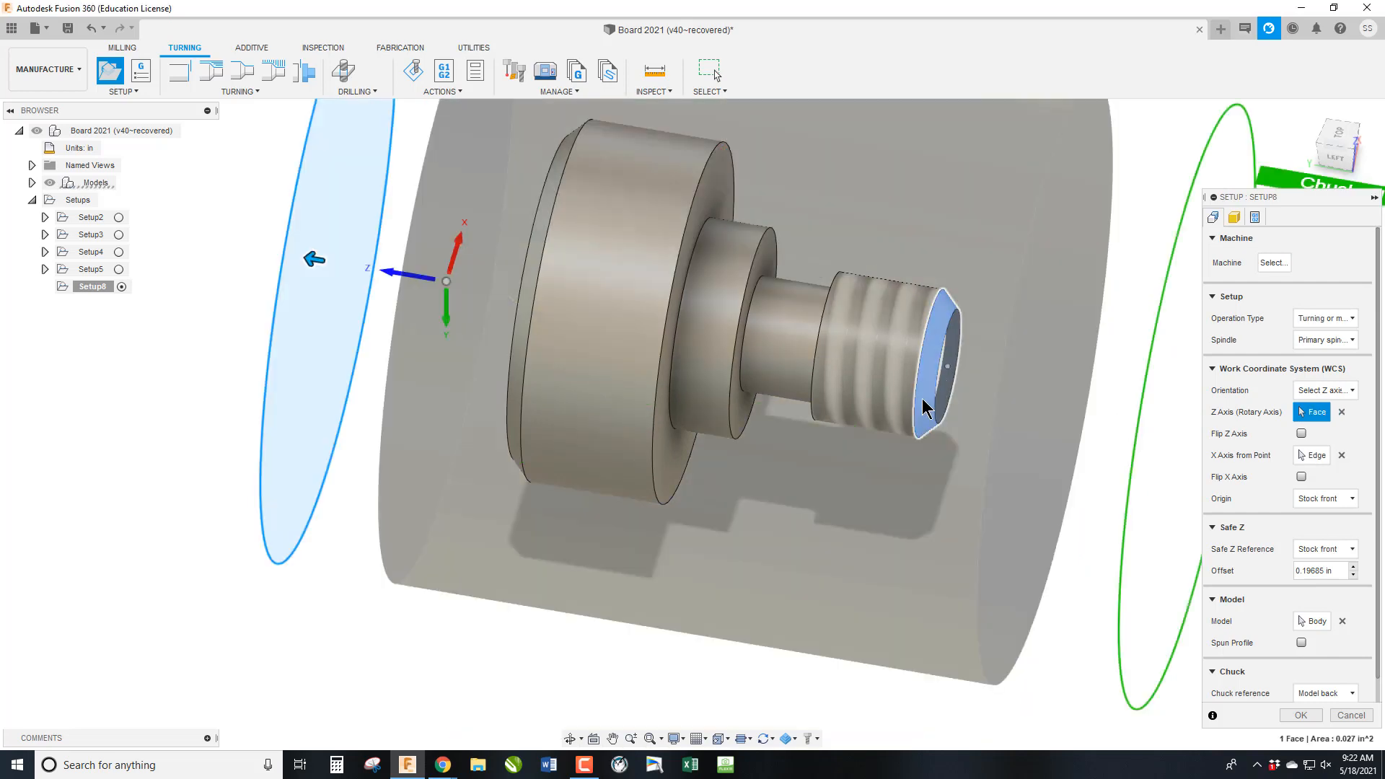
pyautogui.click(1301, 433)
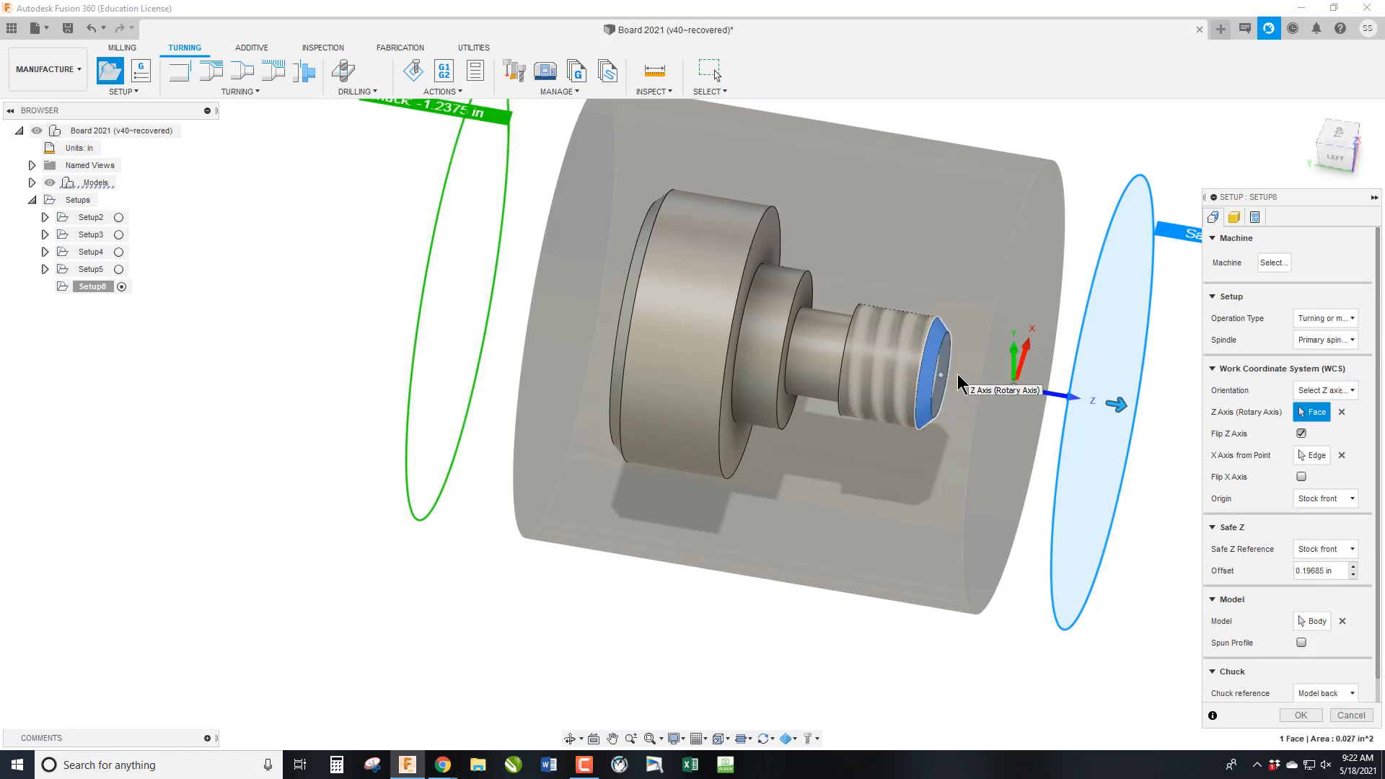
# Step: Reselect the shouldered screw body as the setup's model
pyautogui.click(1312, 620)
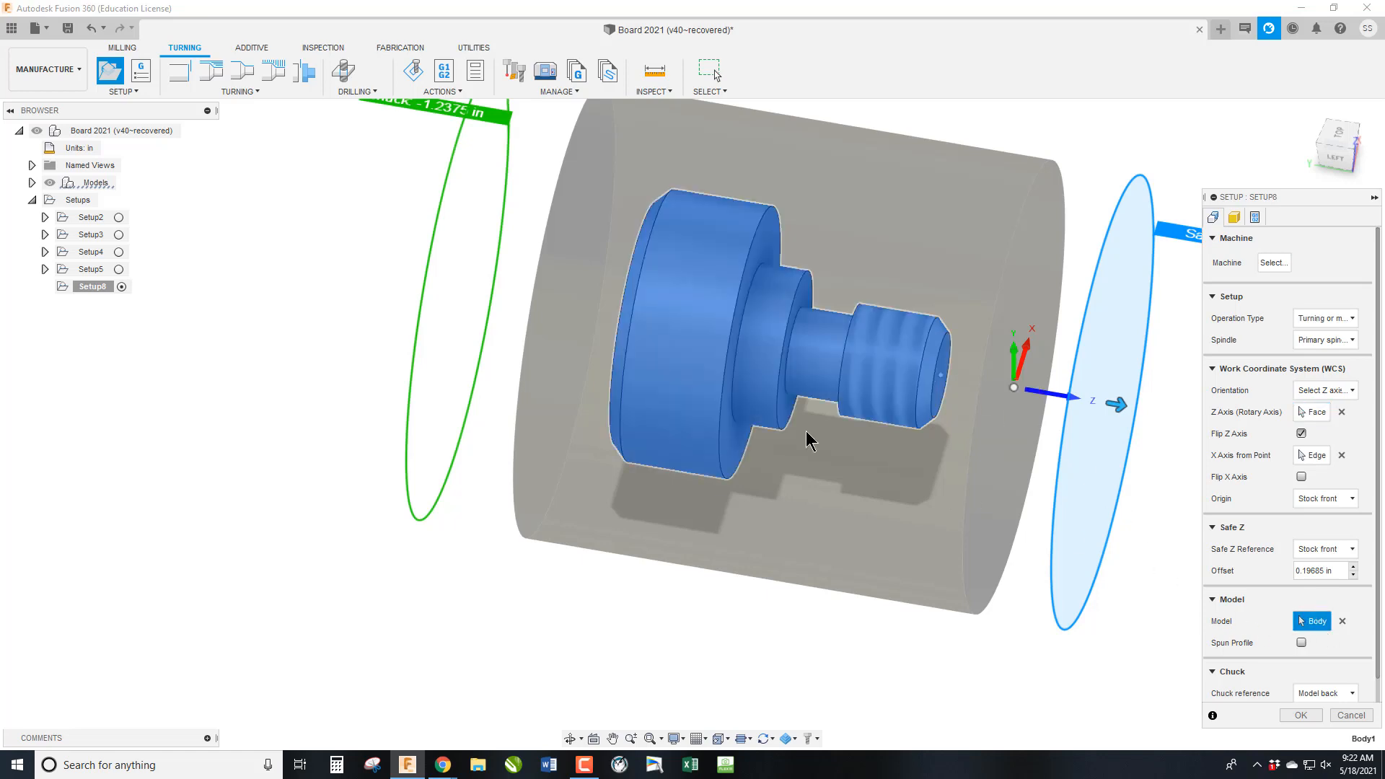
pyautogui.click(676, 363)
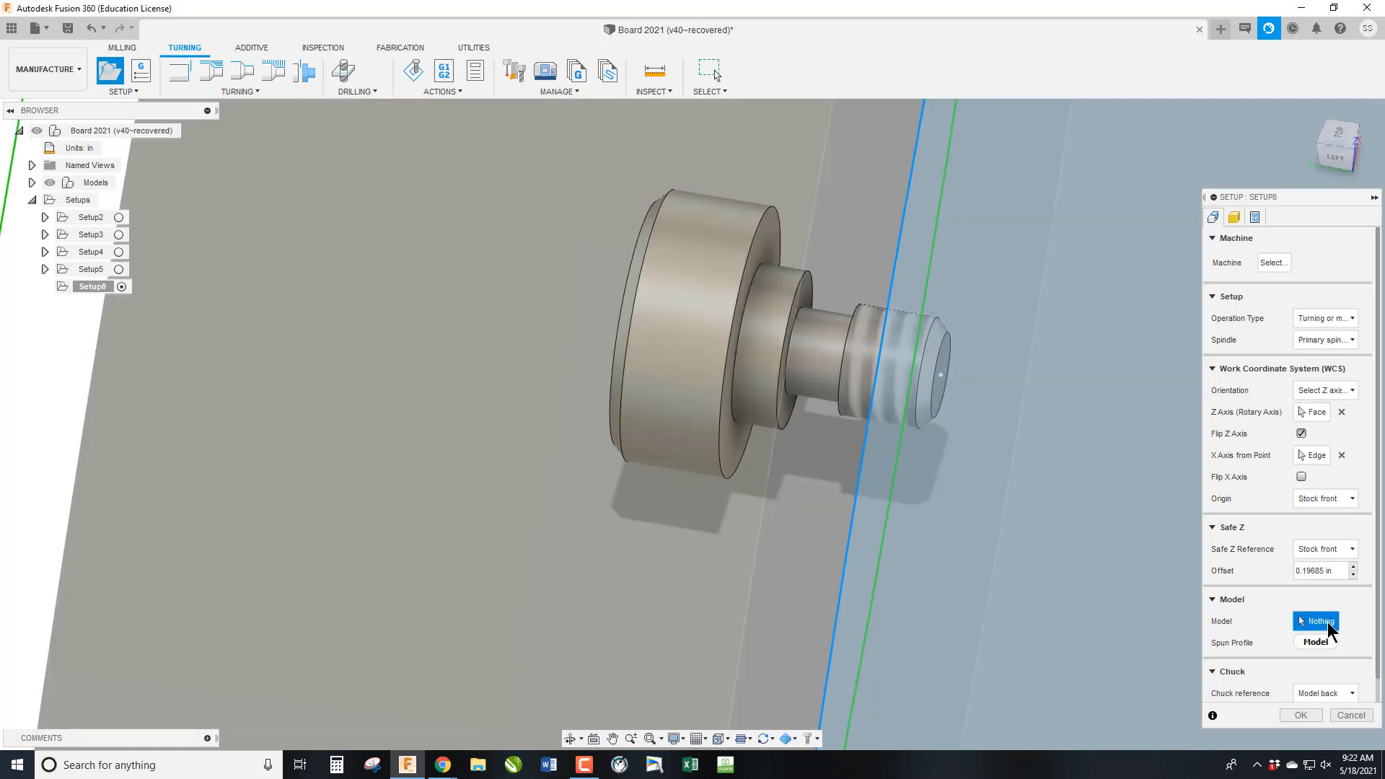
pyautogui.click(656, 389)
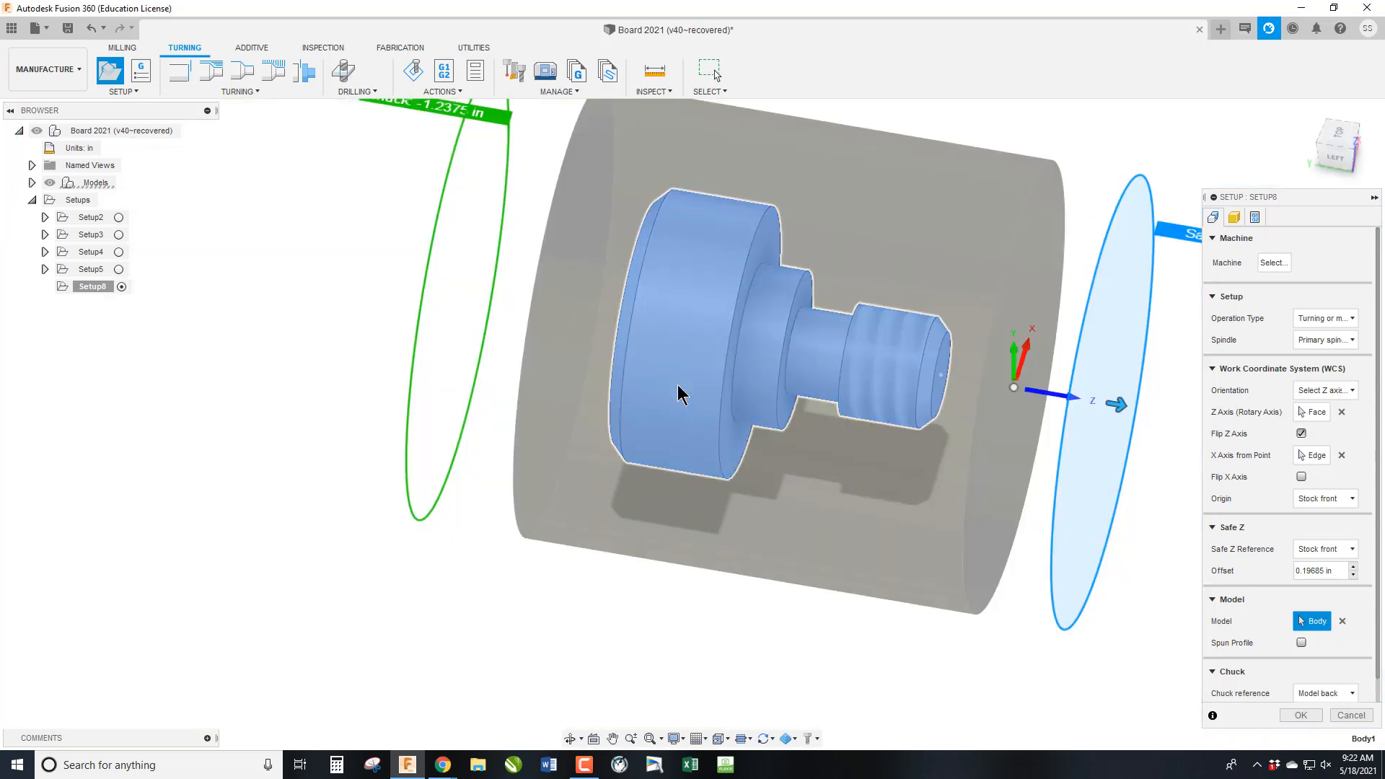
# Step: Define the stock as a fixed size cylinder, 0.75 in diameter and 3 in long, with the model offset 0.02 in from the front
pyautogui.scroll(-1, 1258, 544)
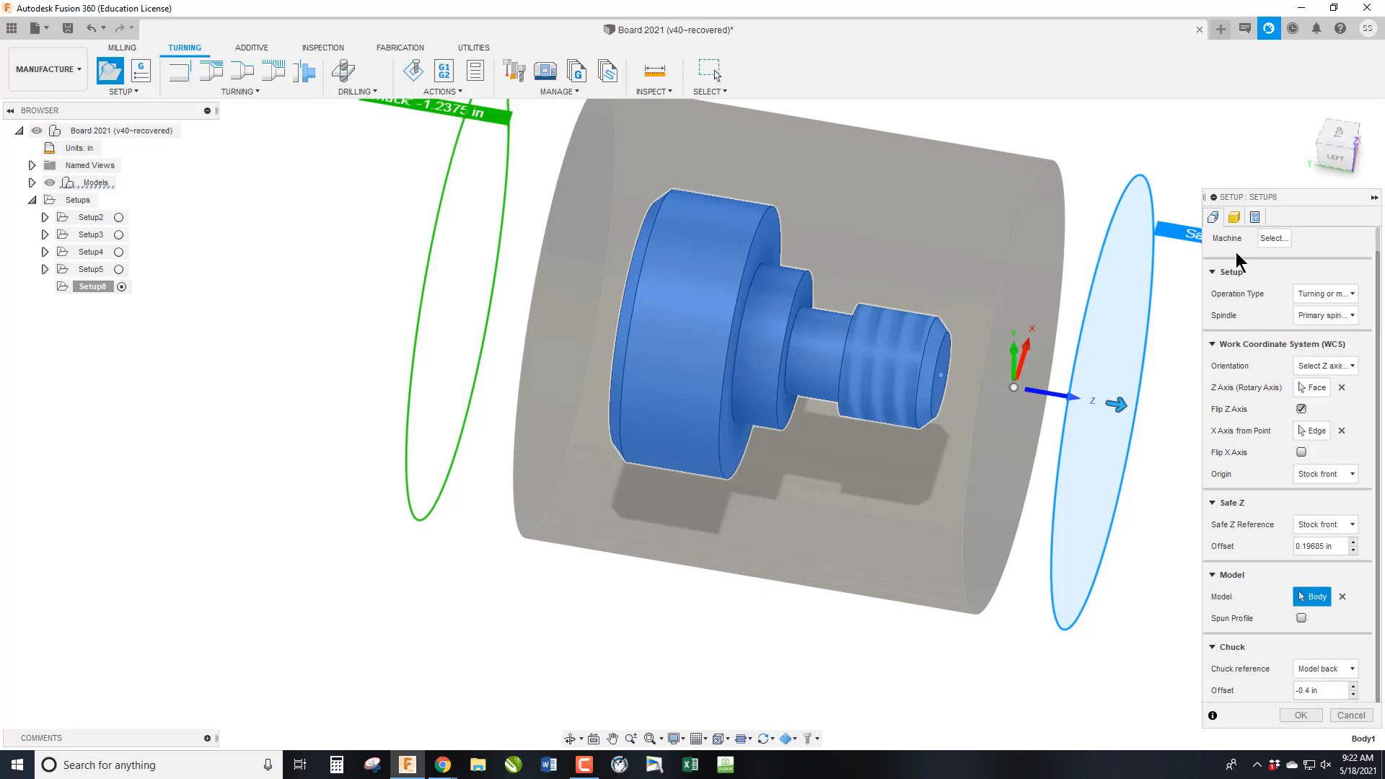
pyautogui.click(1234, 225)
pyautogui.click(1320, 259)
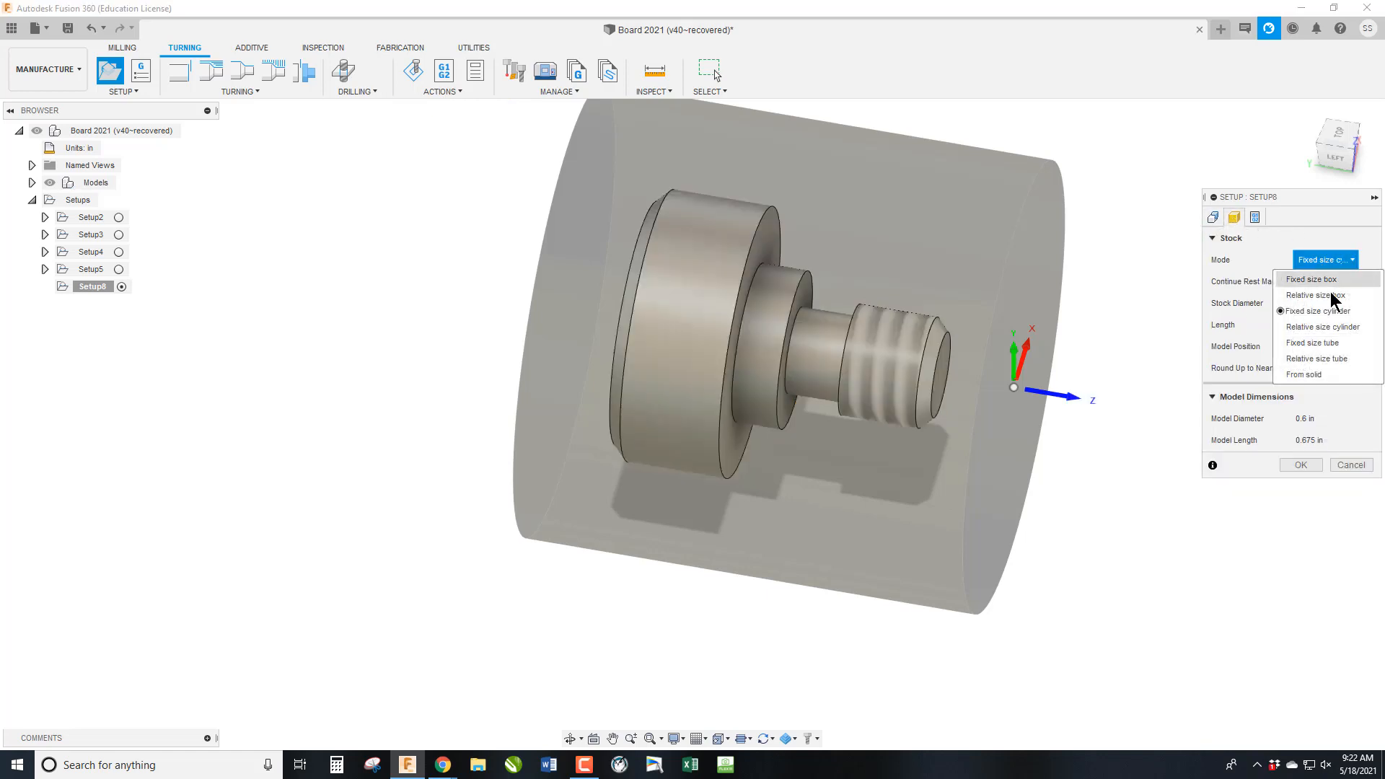
pyautogui.click(1332, 312)
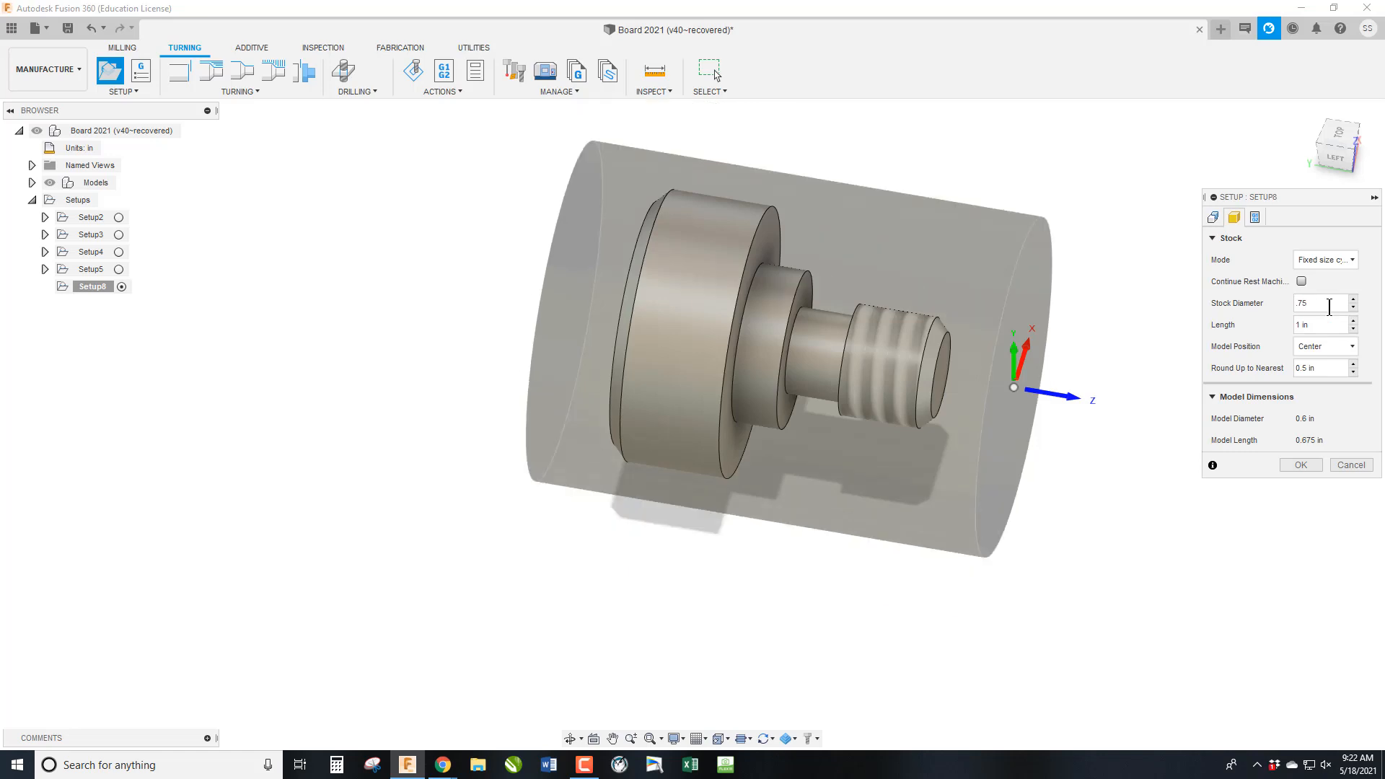
pyautogui.click(1335, 322)
pyautogui.moveTo(1335, 322); pyautogui.dragTo(1241, 303)
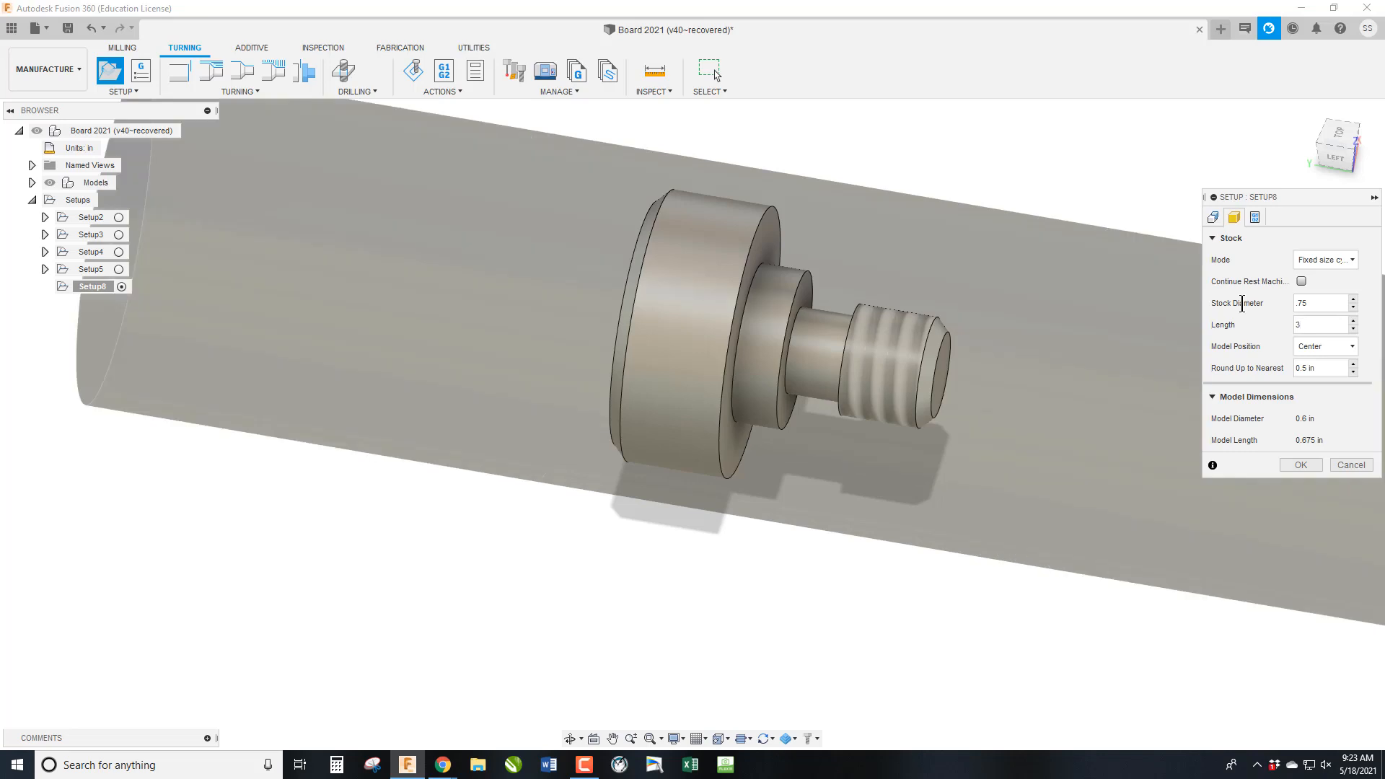
pyautogui.click(1347, 347)
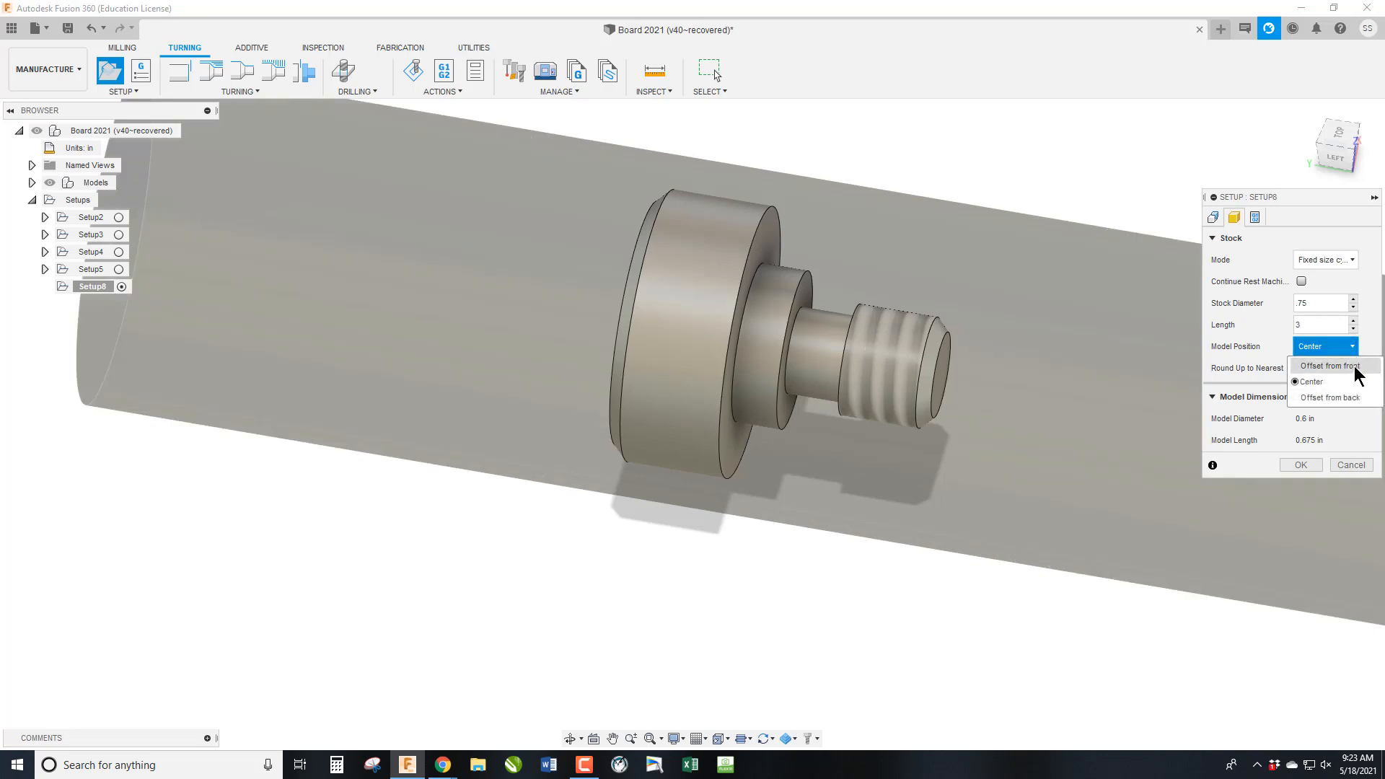
pyautogui.click(1347, 367)
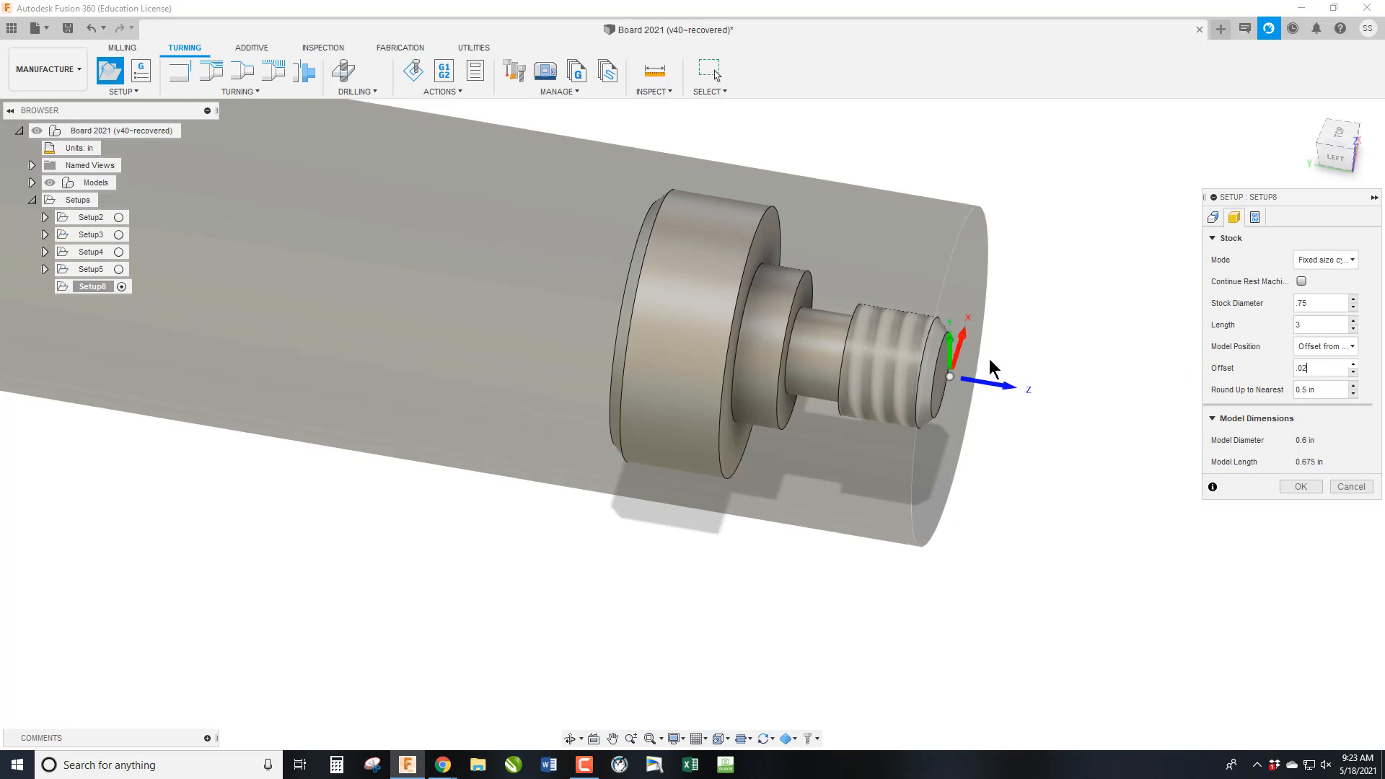
# Step: Set the chuck offset to -1.315 in from the model back and the program number to 11228, completing the setup
pyautogui.click(1338, 135)
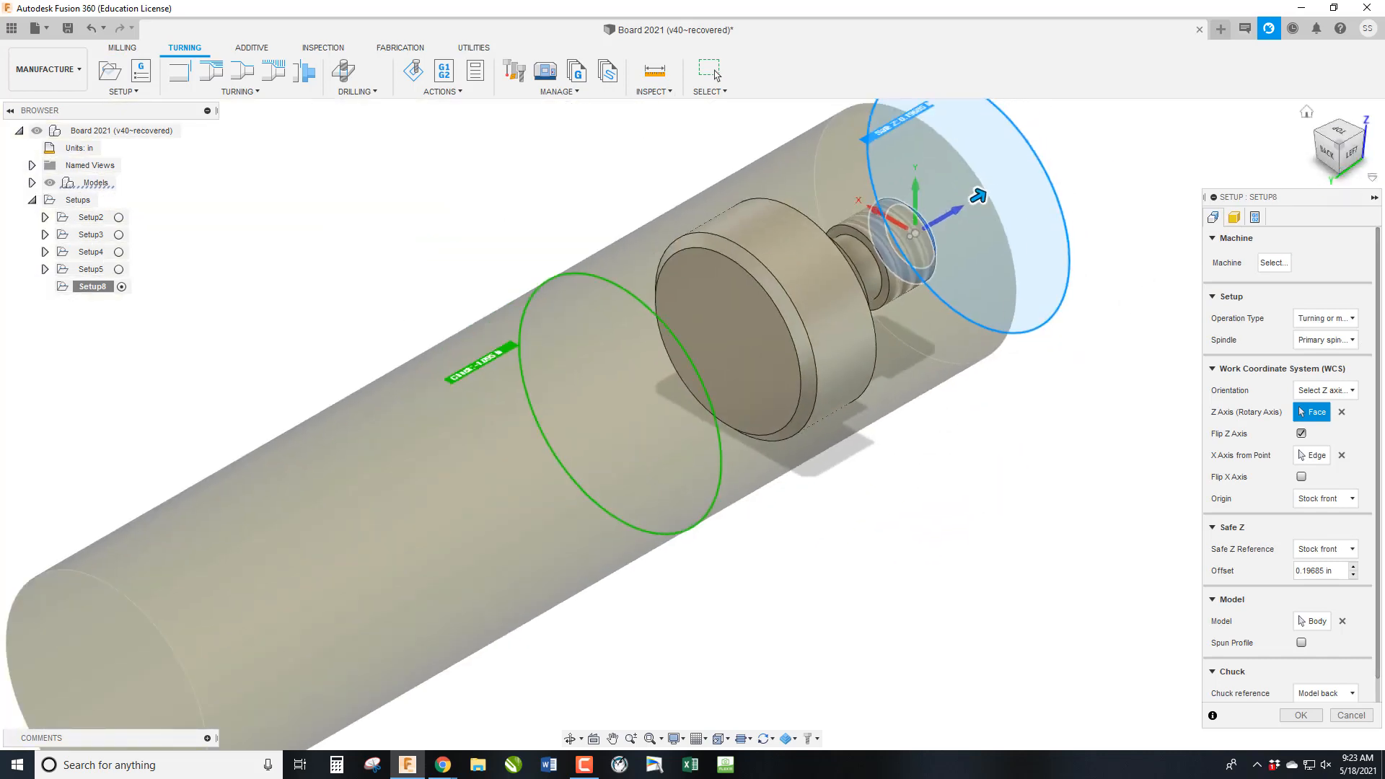
pyautogui.click(1353, 153)
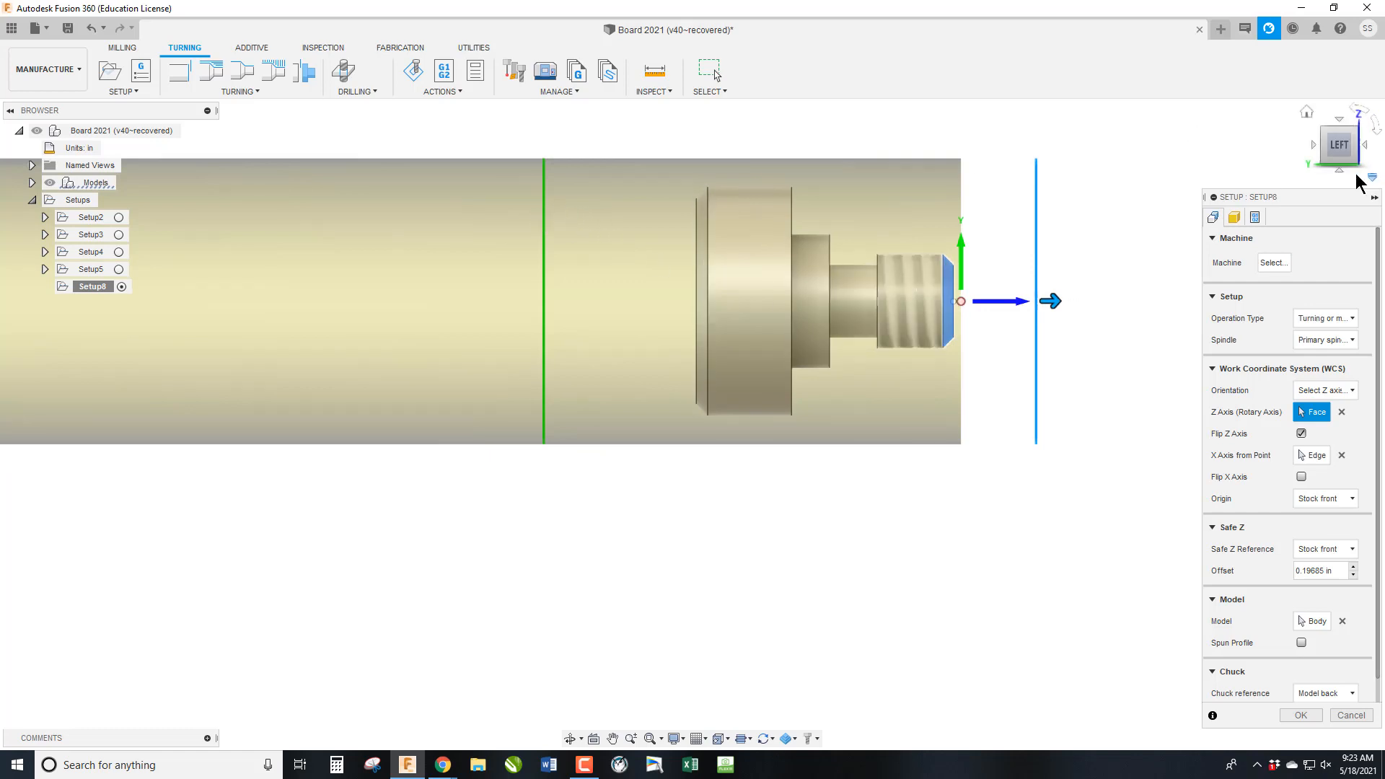
pyautogui.moveTo(1334, 147); pyautogui.dragTo(1321, 149)
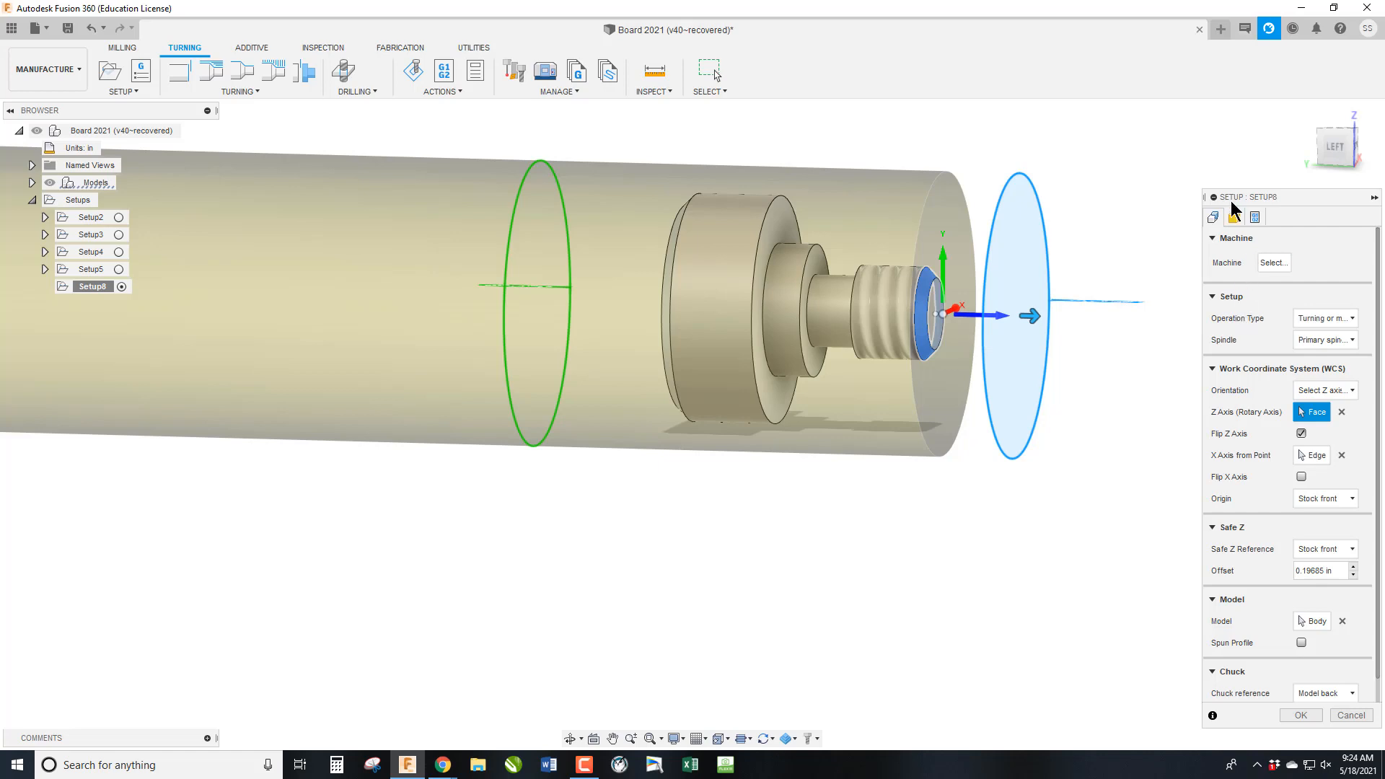
pyautogui.scroll(-1, 1324, 658)
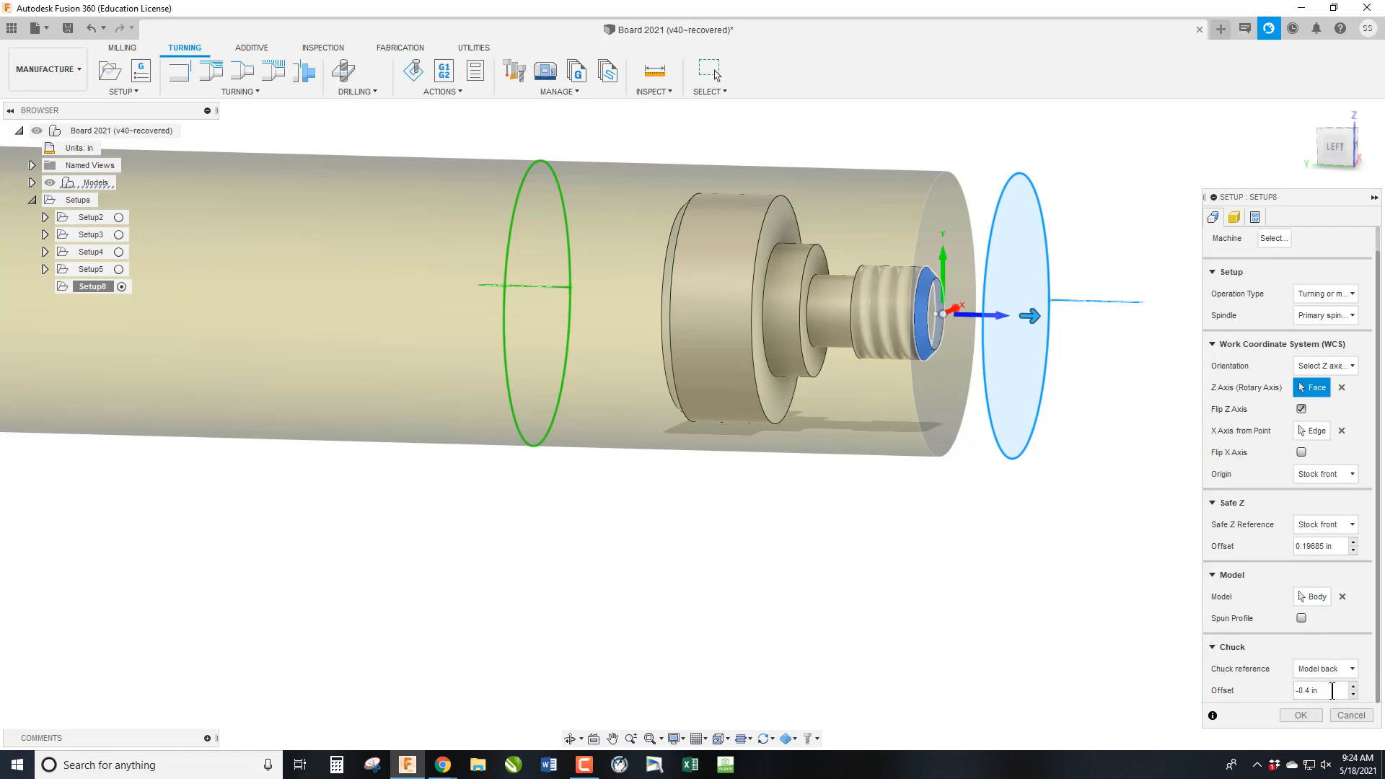
pyautogui.click(1332, 690)
pyautogui.write('-1.315')
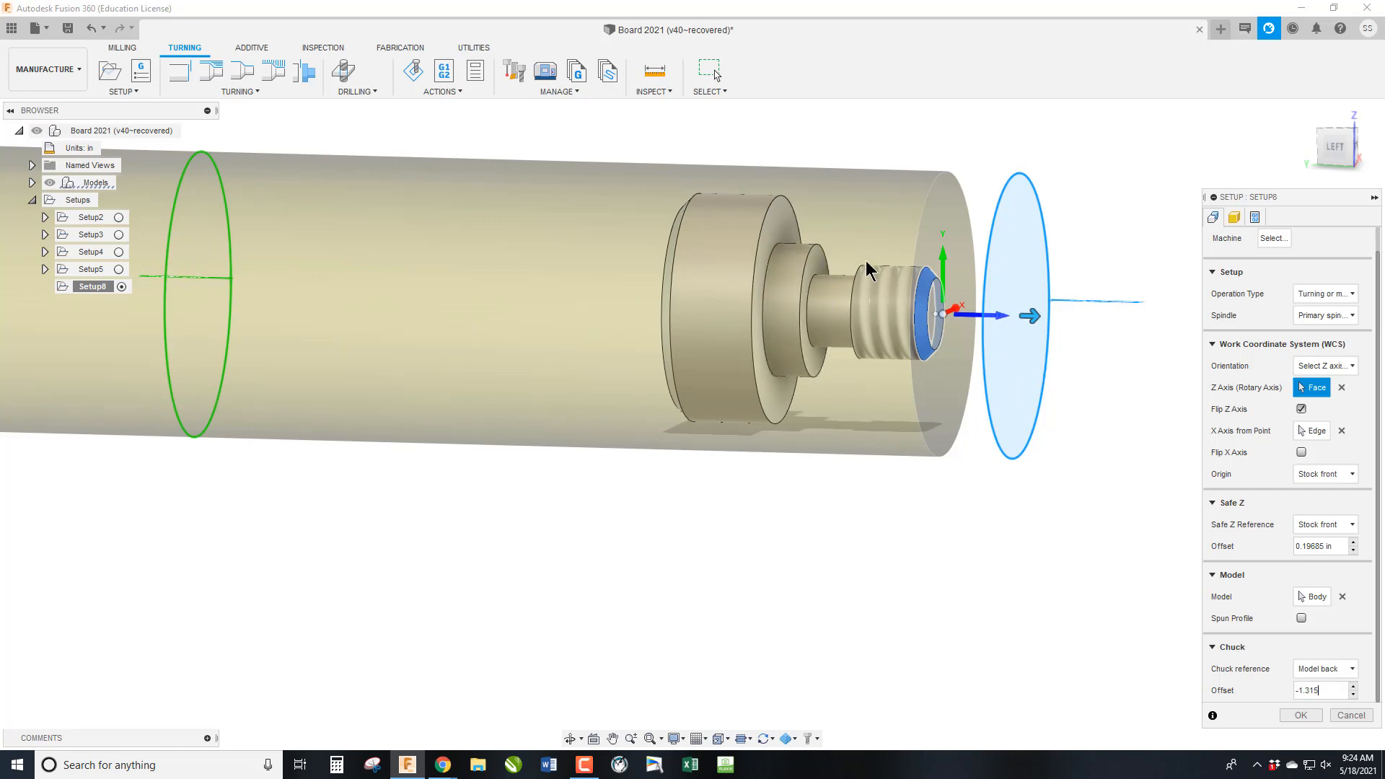
pyautogui.click(1256, 218)
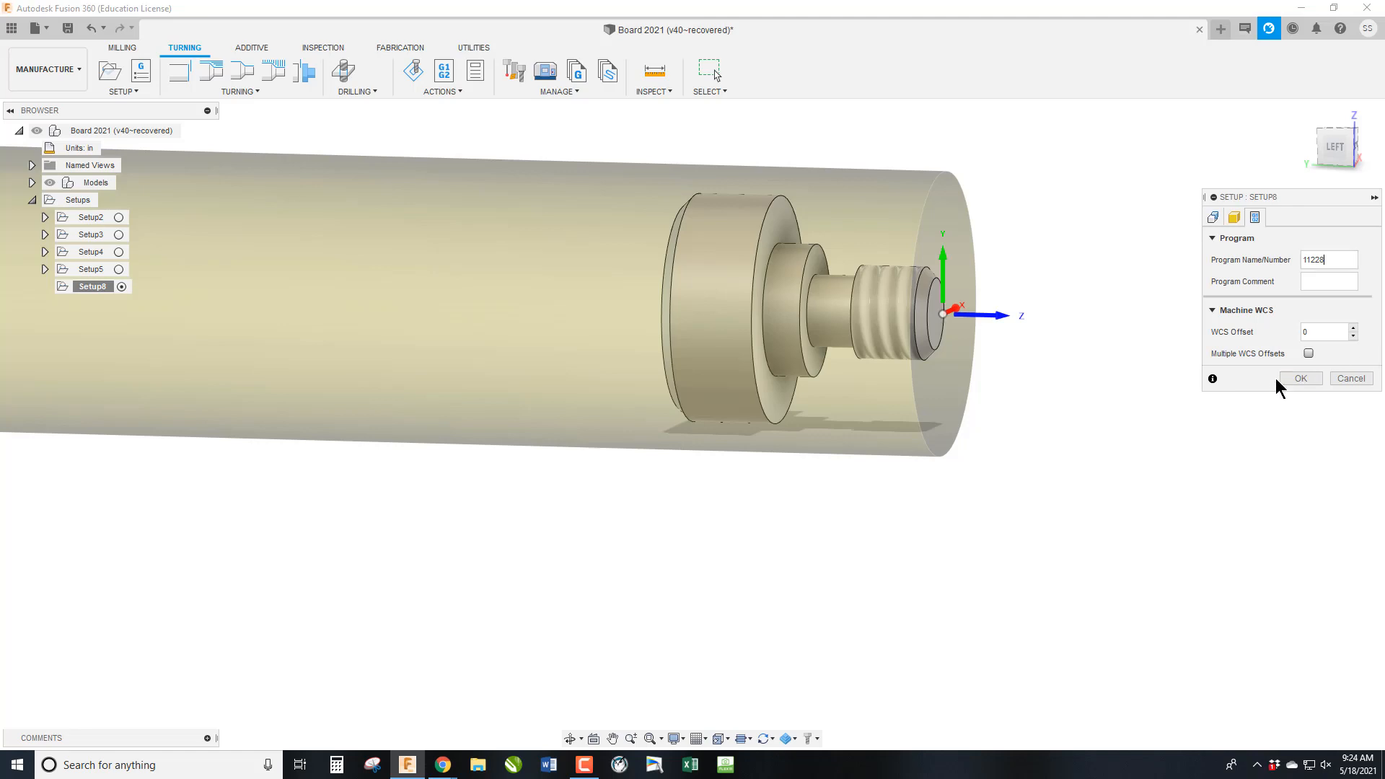
pyautogui.click(1305, 377)
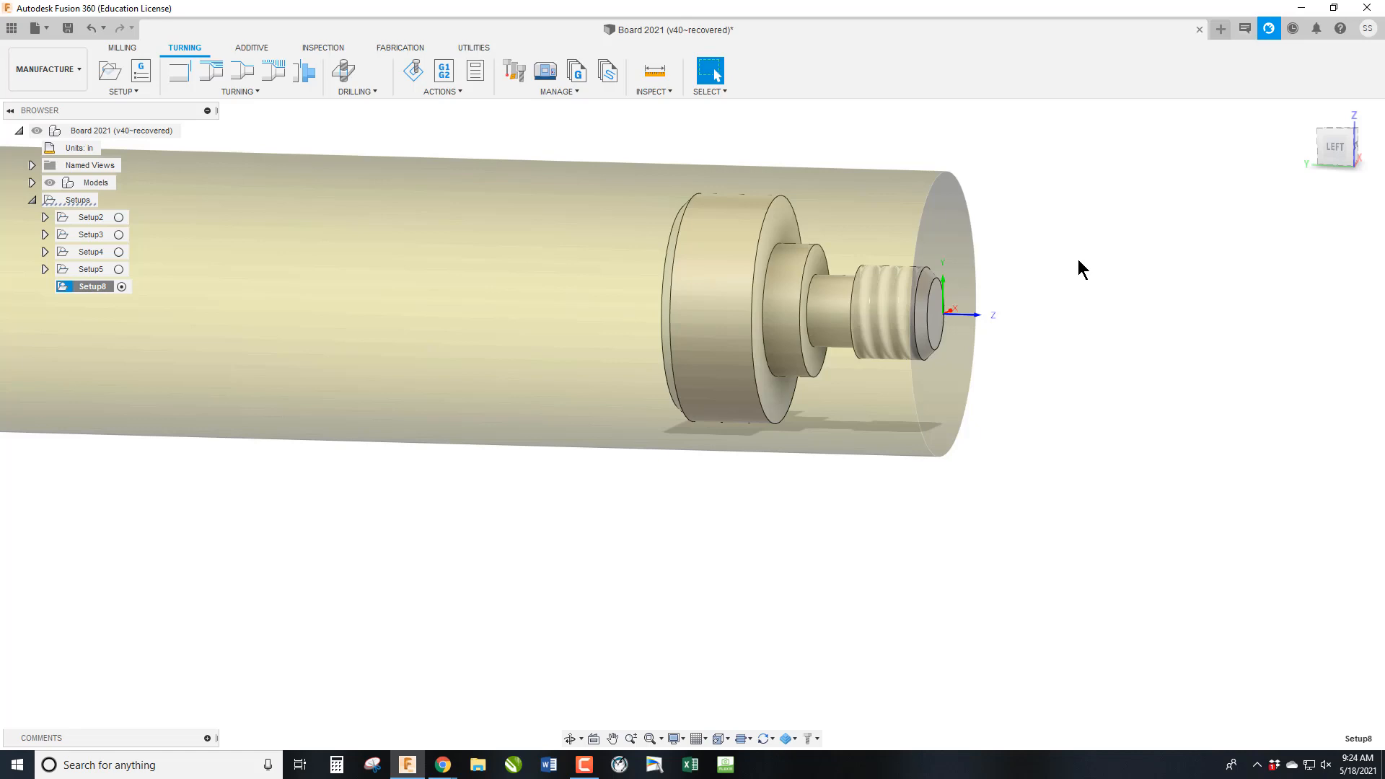
# Step: Start a turning Face operation using tool 1 - CCGT32.51 - DCLC-R (General Turning Facing) from the document's tools
pyautogui.click(1354, 132)
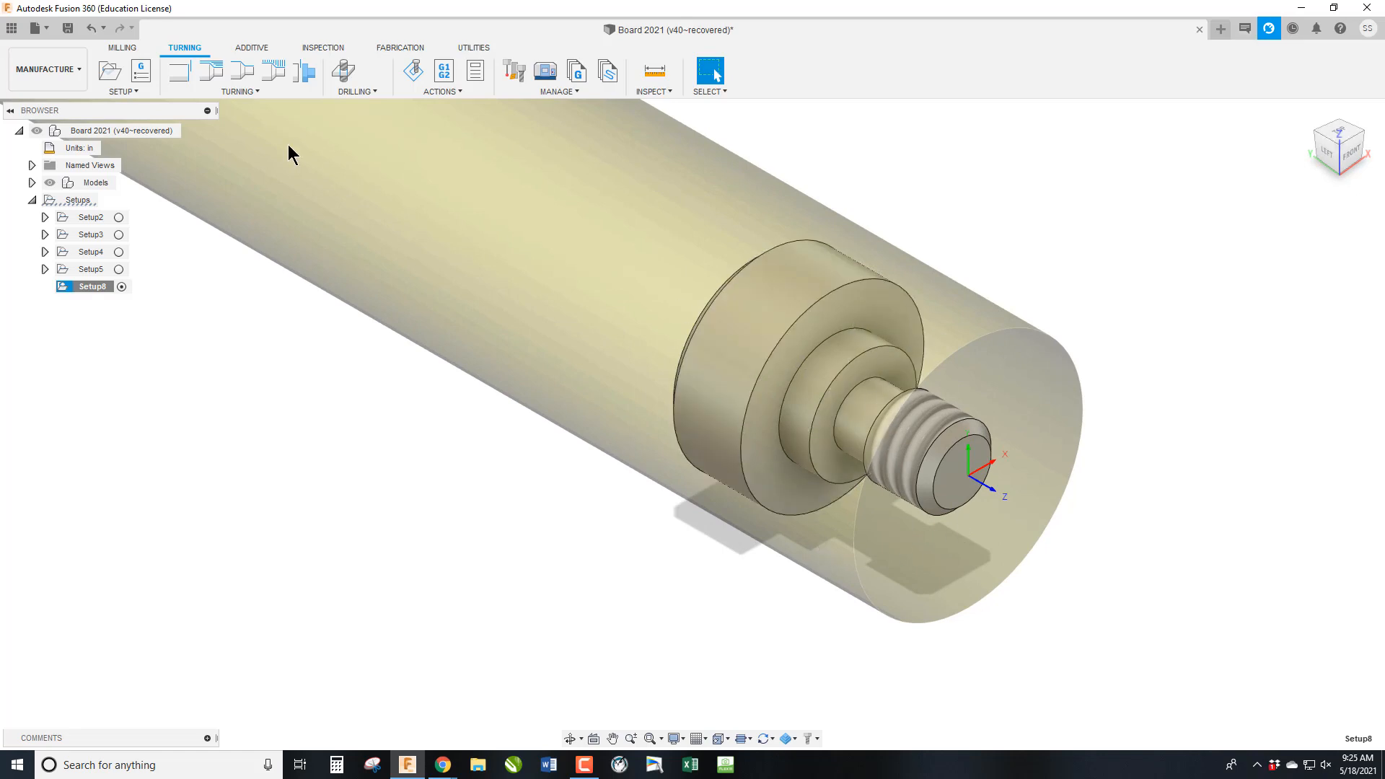
pyautogui.click(178, 73)
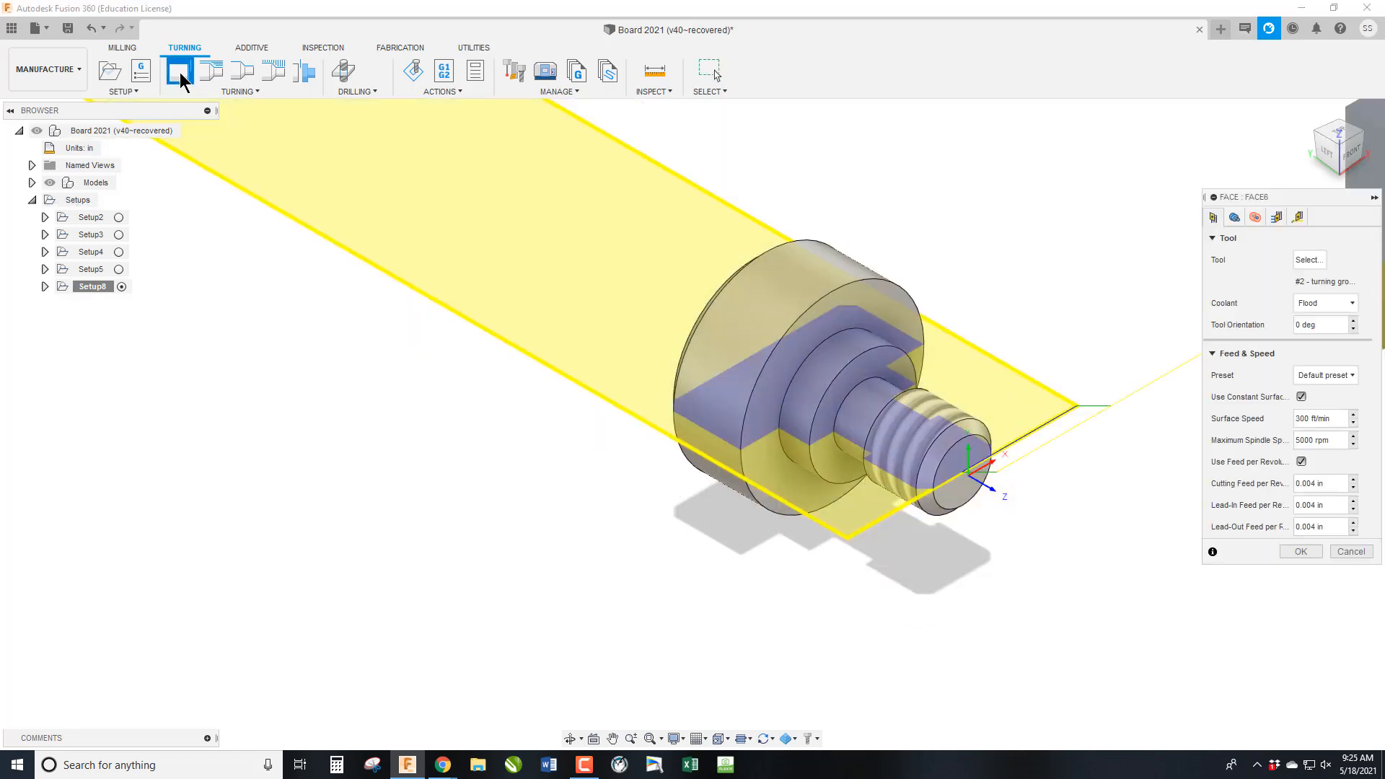
pyautogui.click(1309, 260)
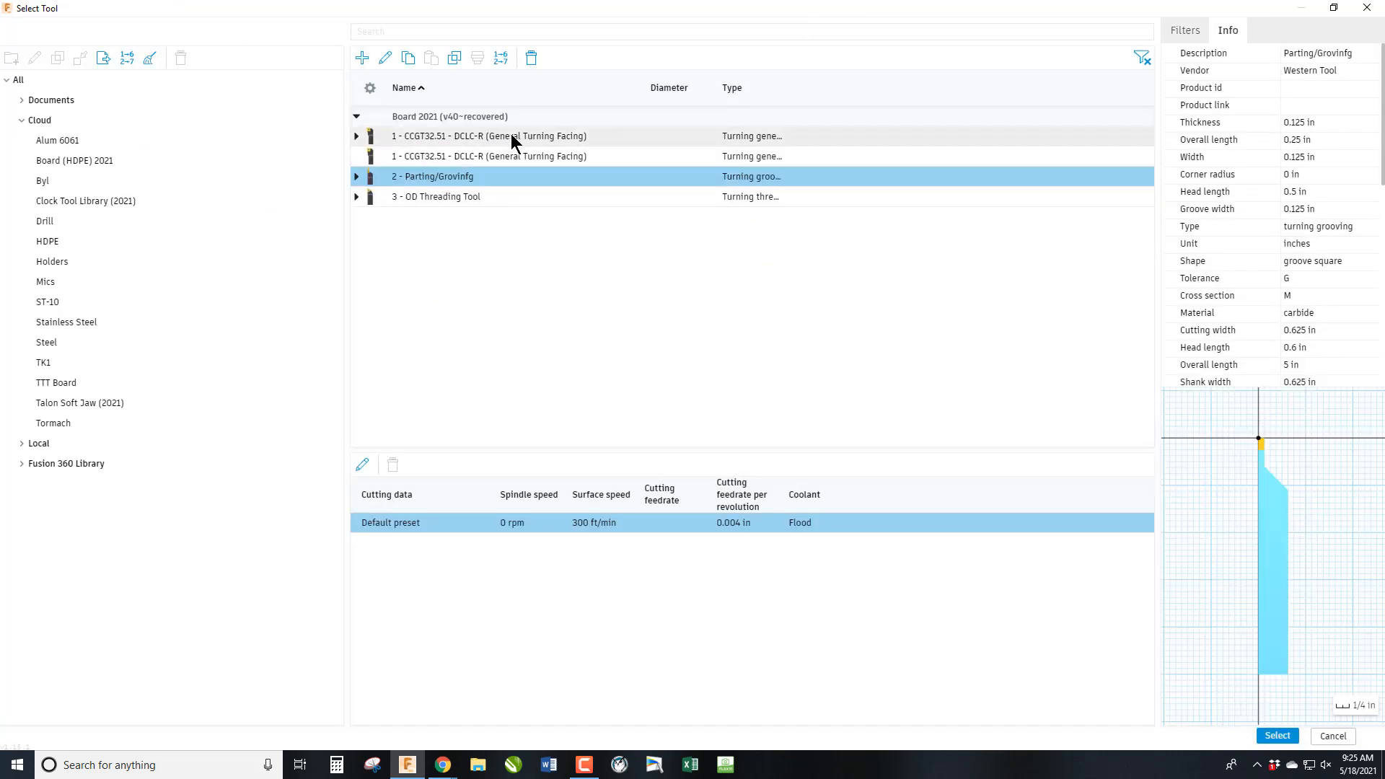
pyautogui.click(516, 137)
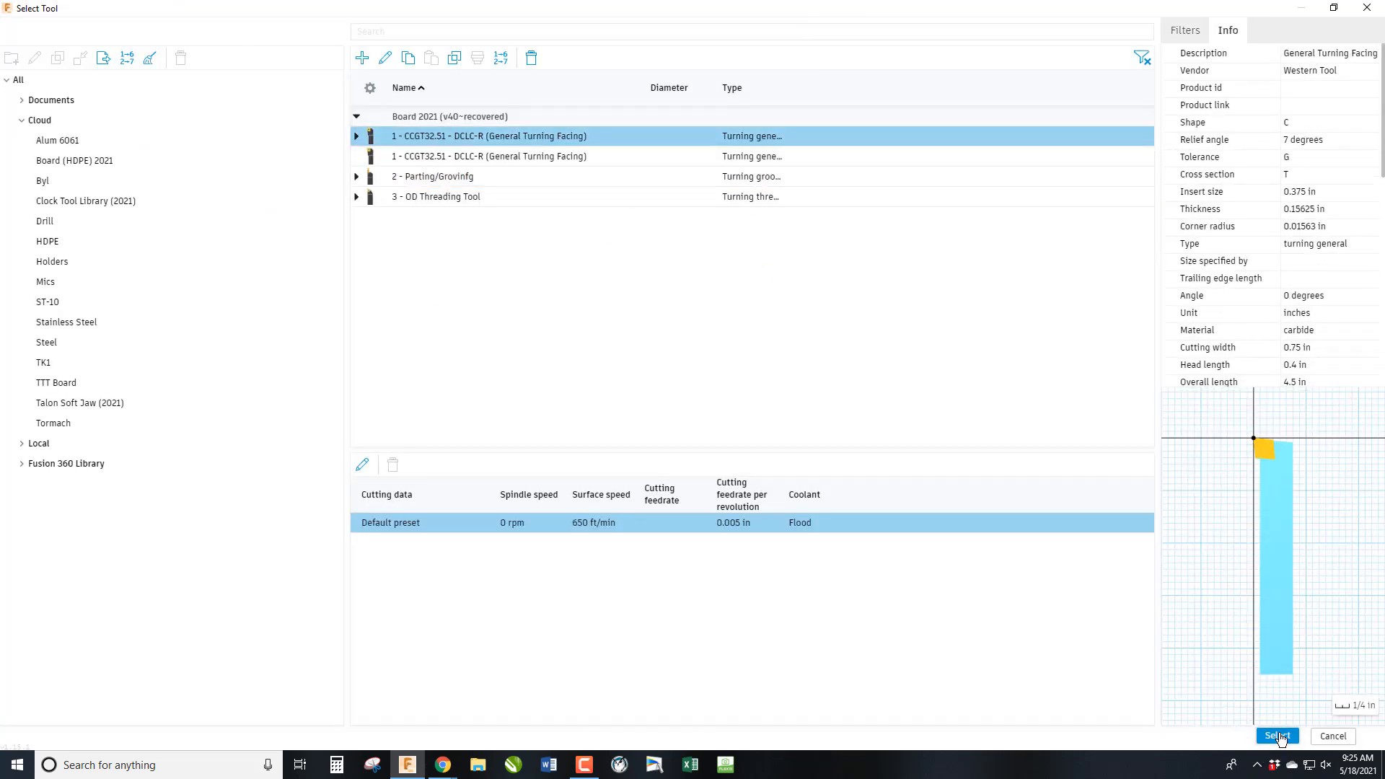
pyautogui.click(1278, 735)
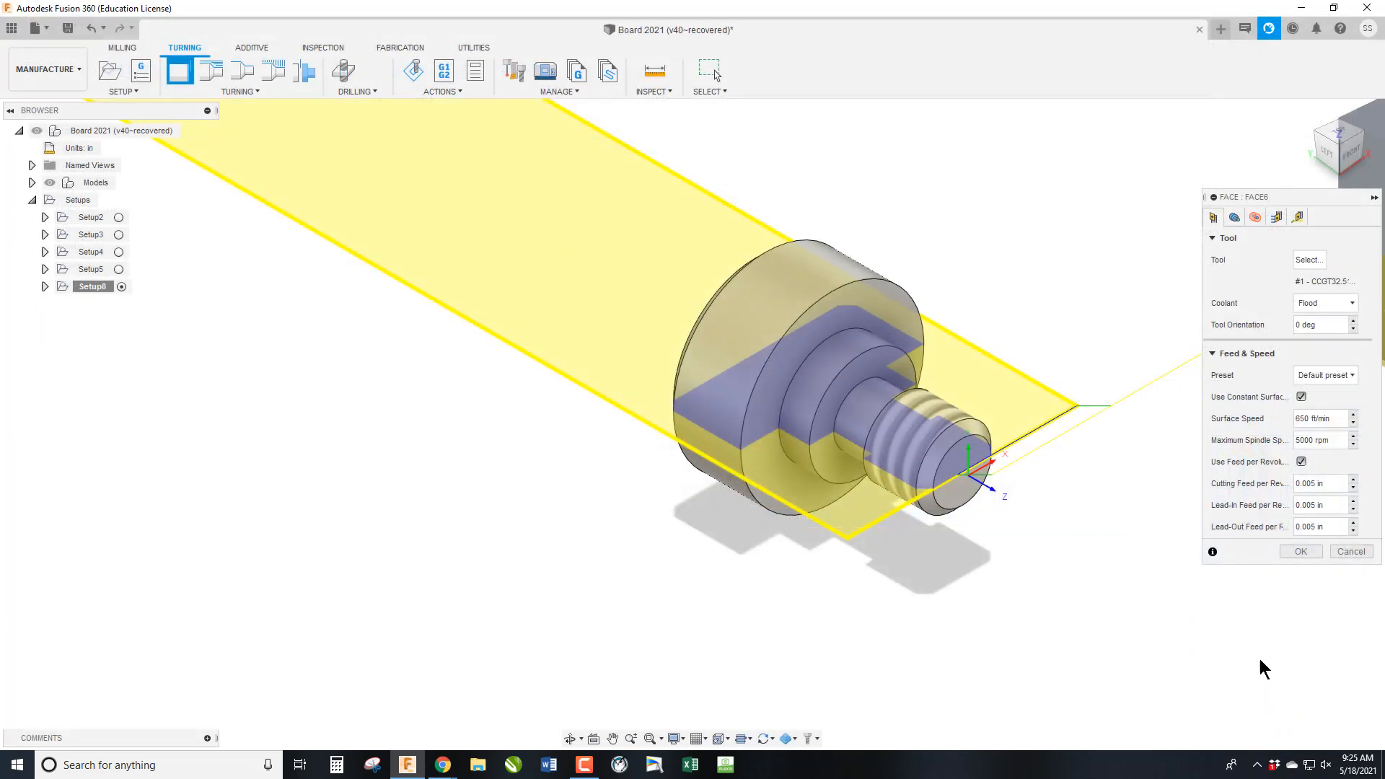
# Step: Complete the Face operation with its default geometry and radii settings, and view the part from the side
pyautogui.click(1234, 218)
pyautogui.click(1255, 217)
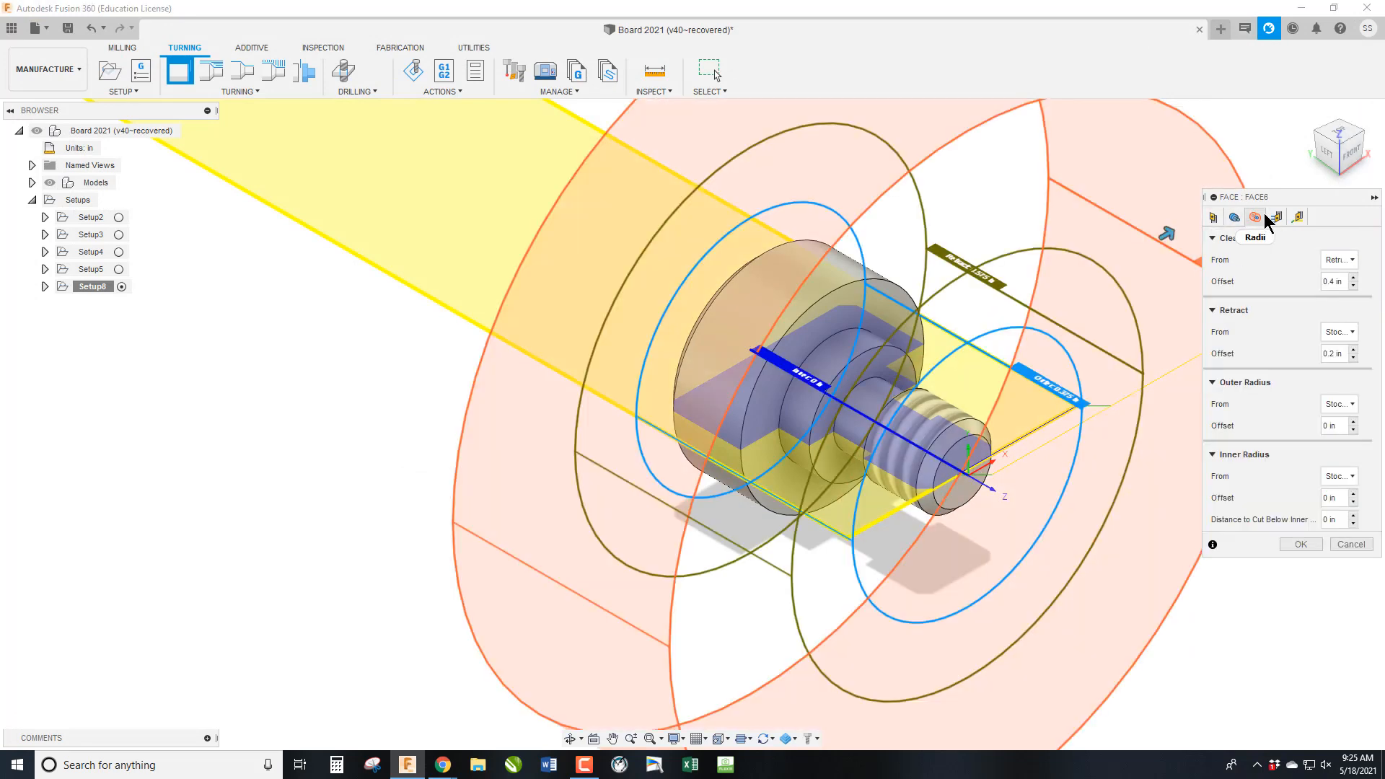
pyautogui.click(1306, 545)
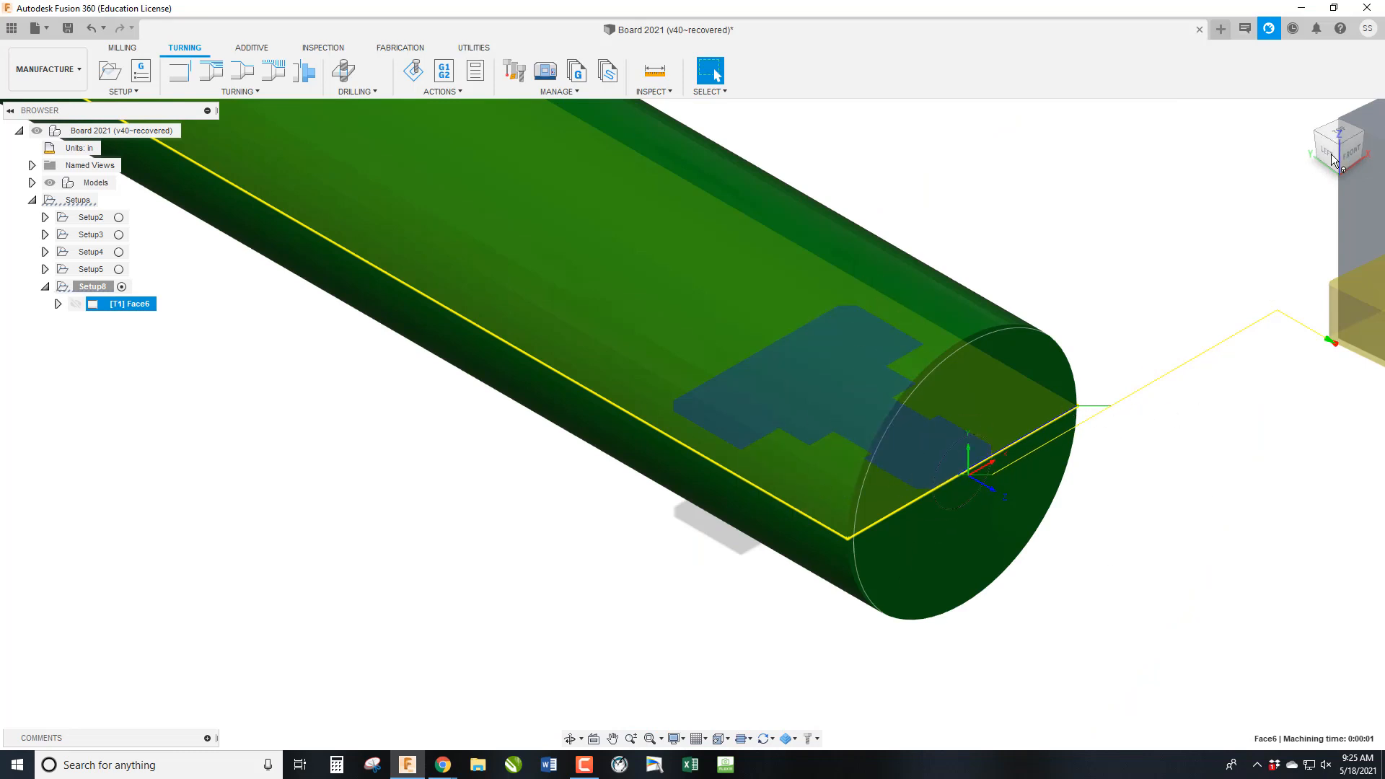
pyautogui.keyDown('shift'); pyautogui.moveTo(1235, 182); pyautogui.dragTo(1067, 375, button='middle'); pyautogui.keyUp('shift')
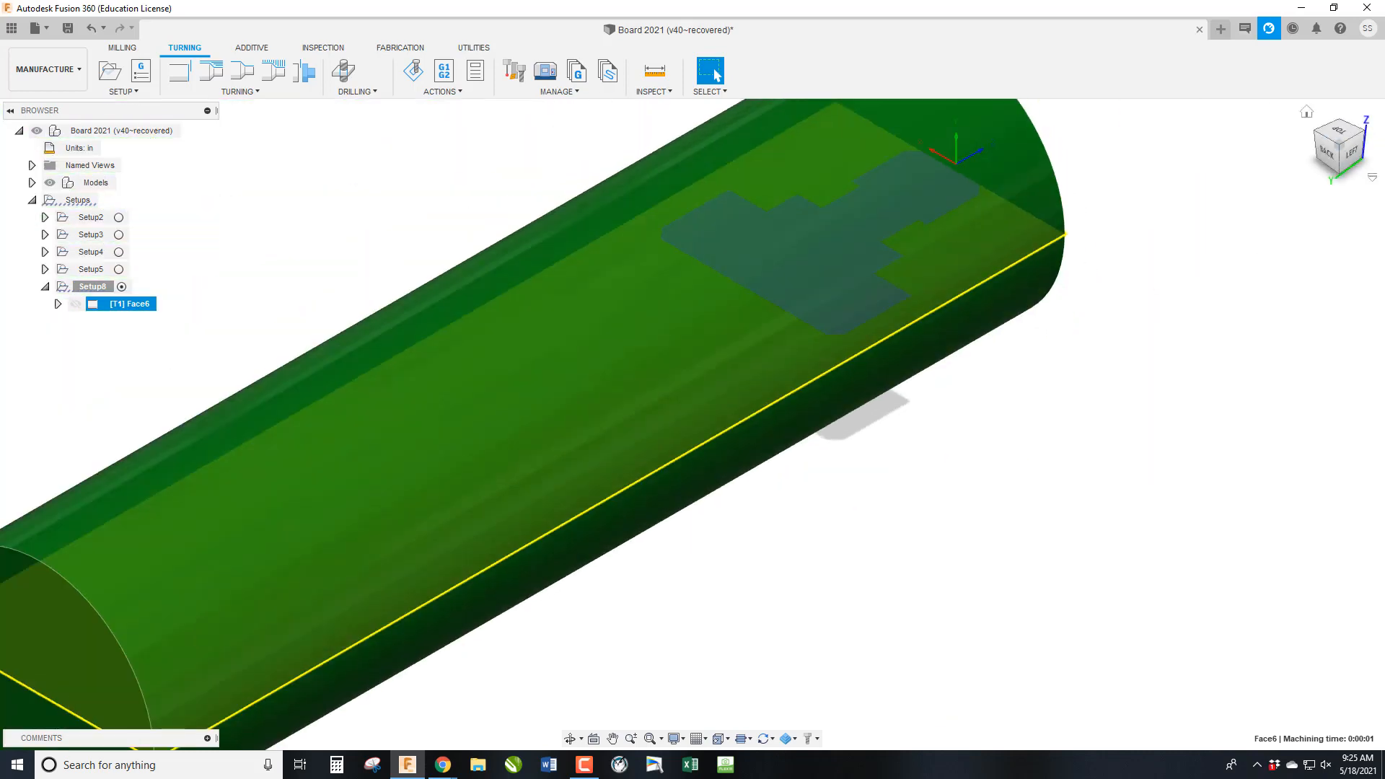
pyautogui.click(1350, 148)
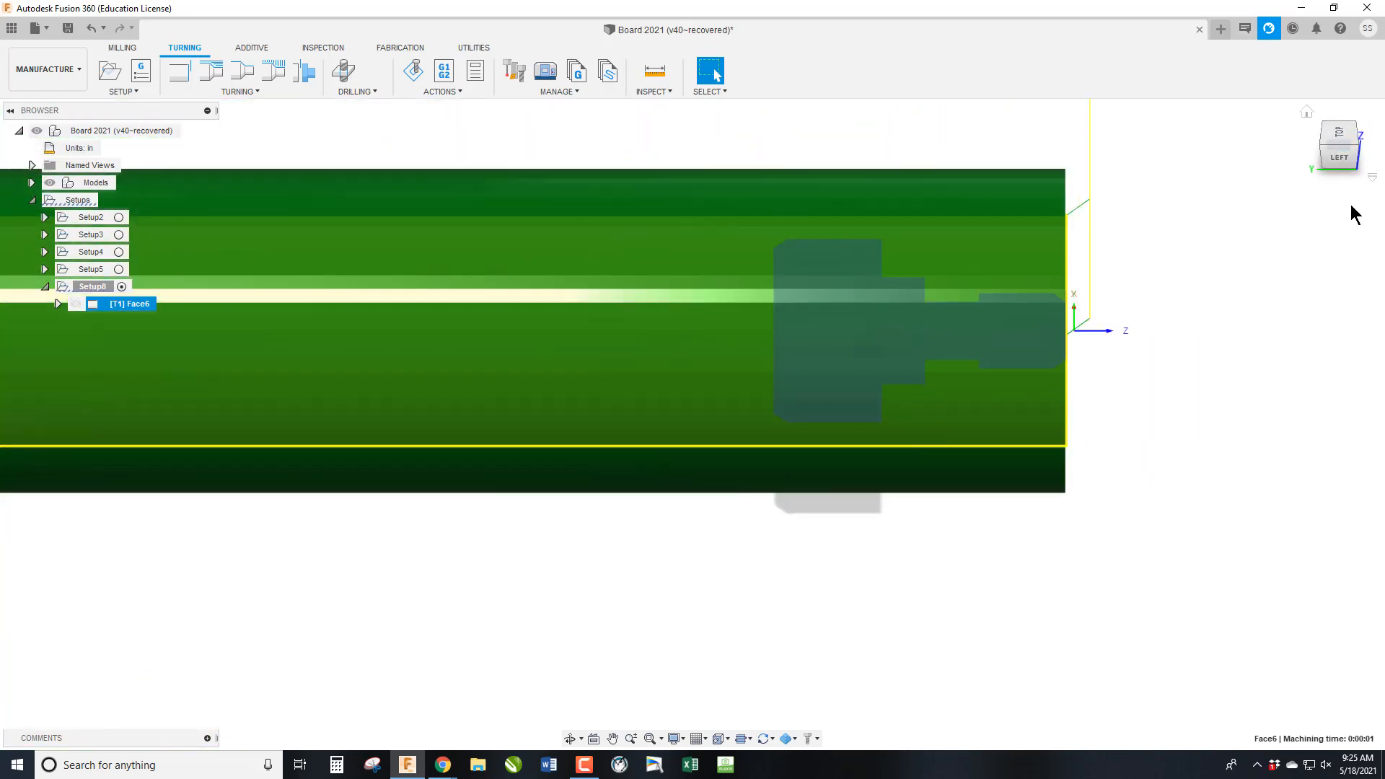
pyautogui.click(1183, 356)
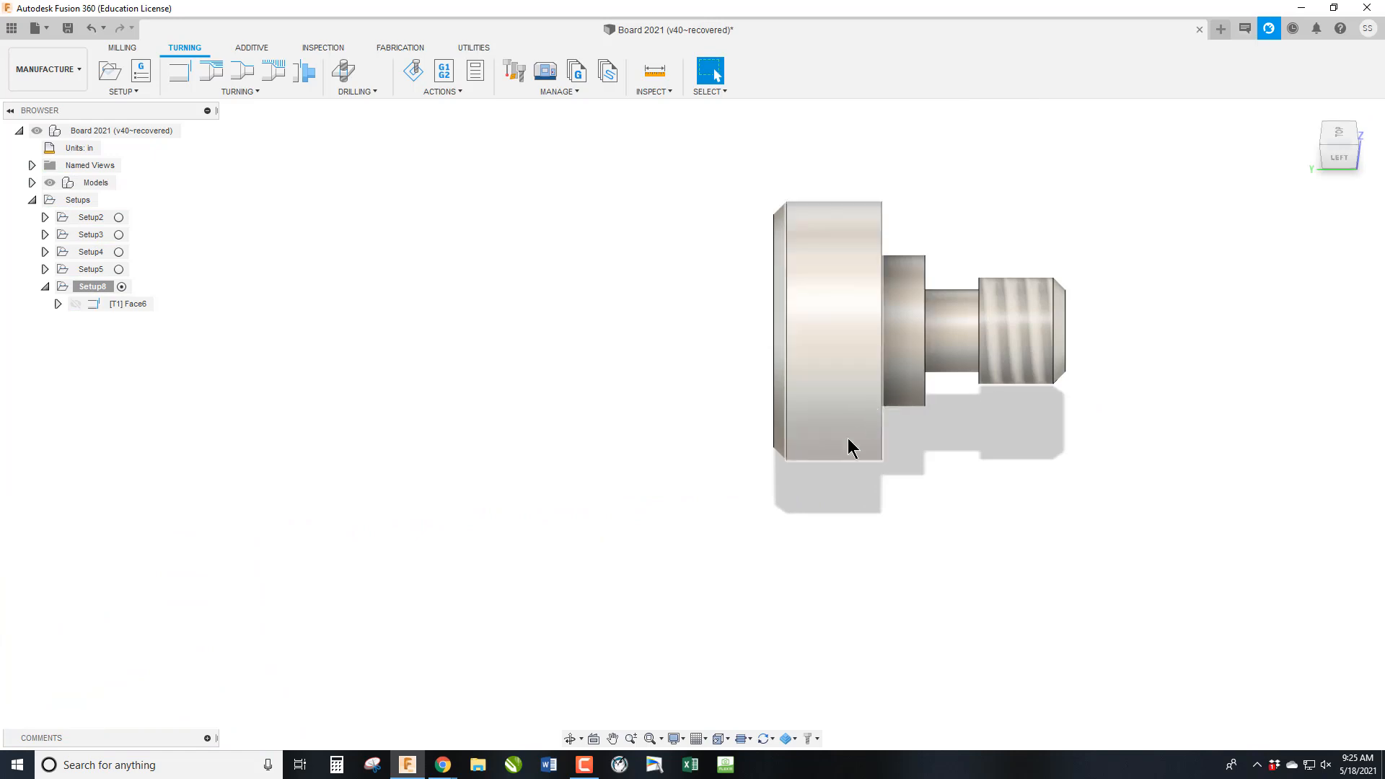
# Step: Add an outside Profile Roughing operation with tool 1 from model front to model back, leaving 0.004 in of stock in X and Z
pyautogui.click(203, 68)
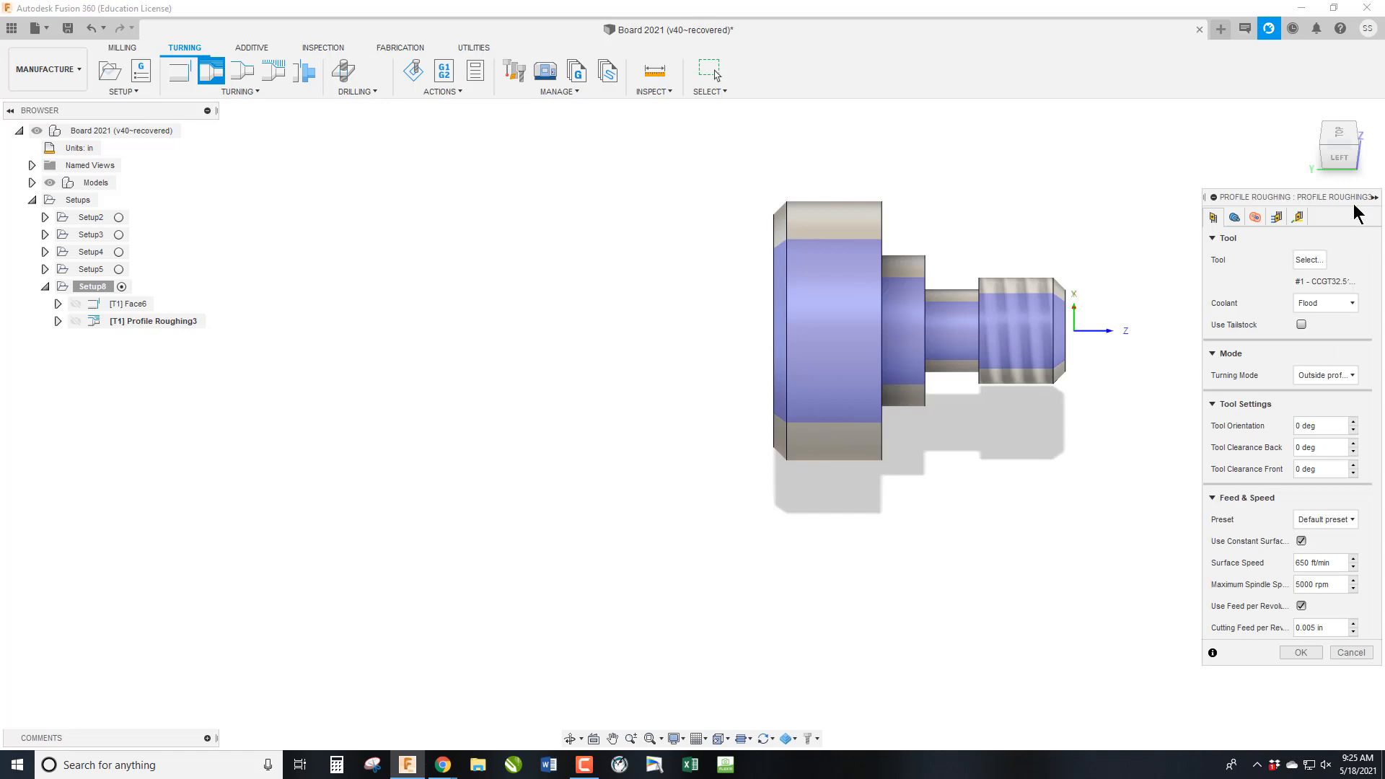
pyautogui.click(1308, 260)
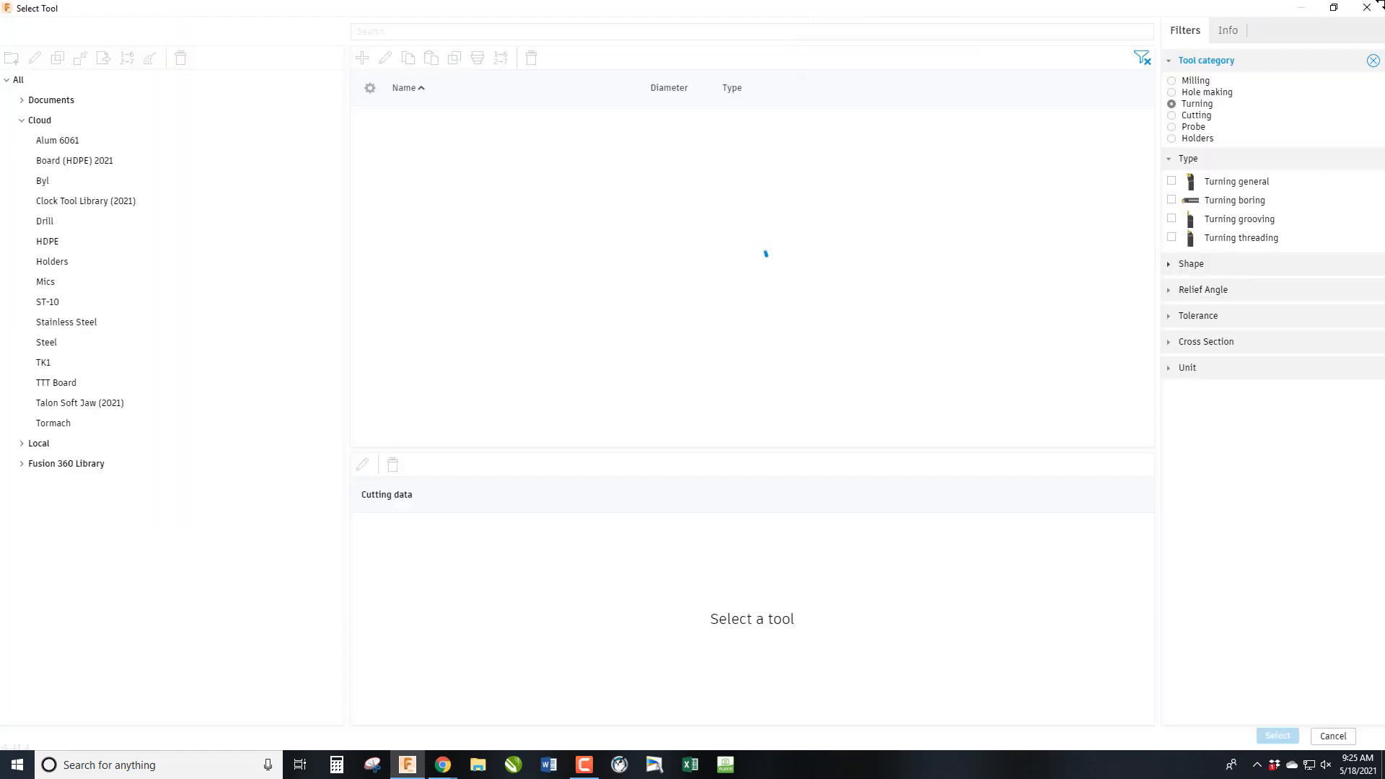
pyautogui.click(1369, 8)
pyautogui.click(1235, 216)
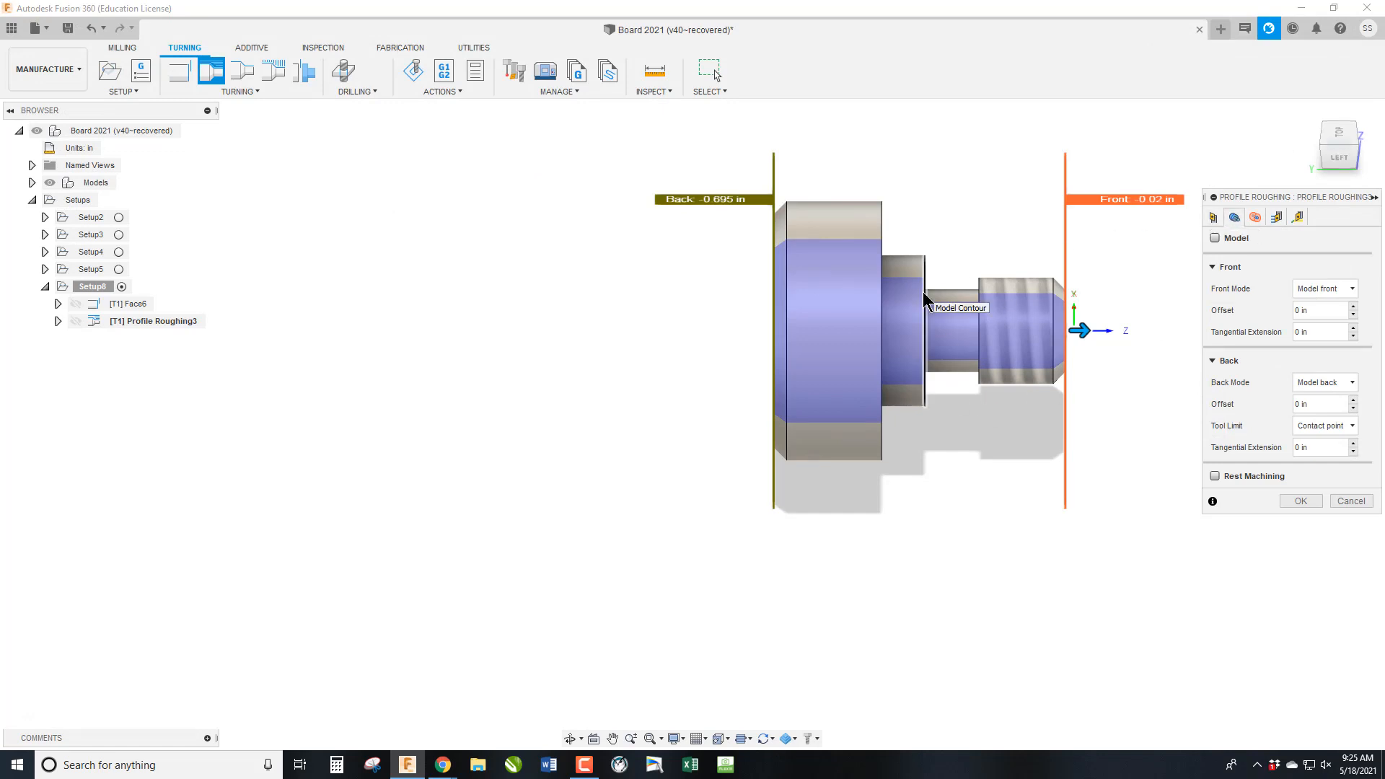
pyautogui.click(1260, 218)
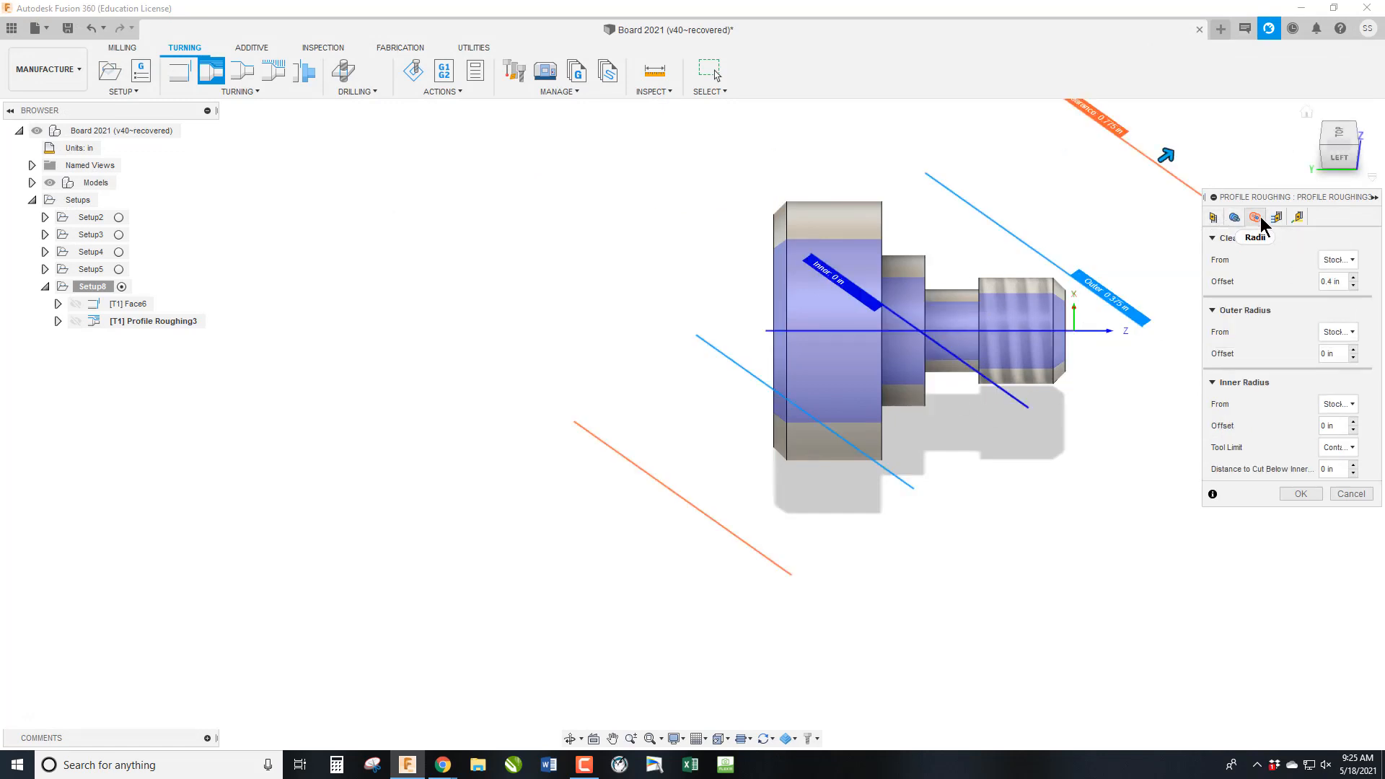
pyautogui.click(1344, 156)
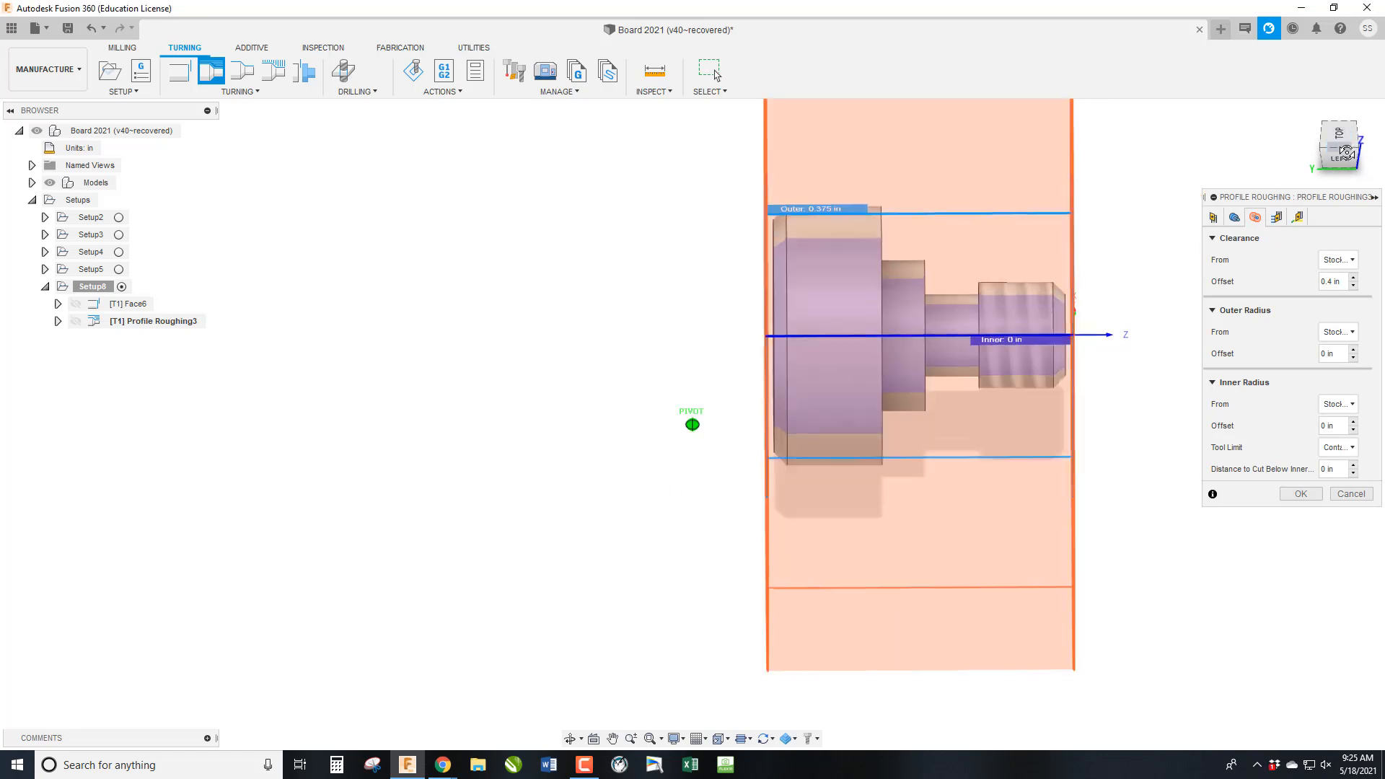
pyautogui.click(1278, 216)
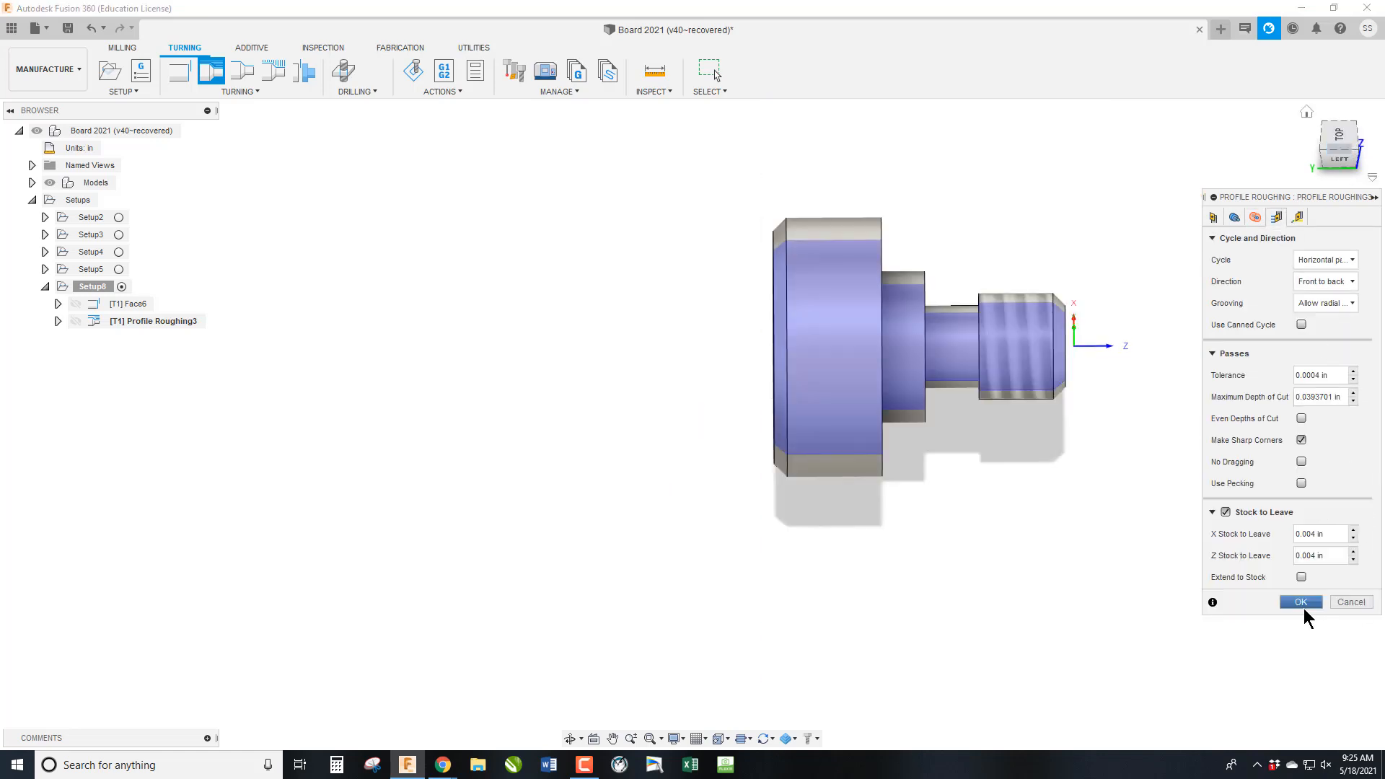
pyautogui.click(1301, 605)
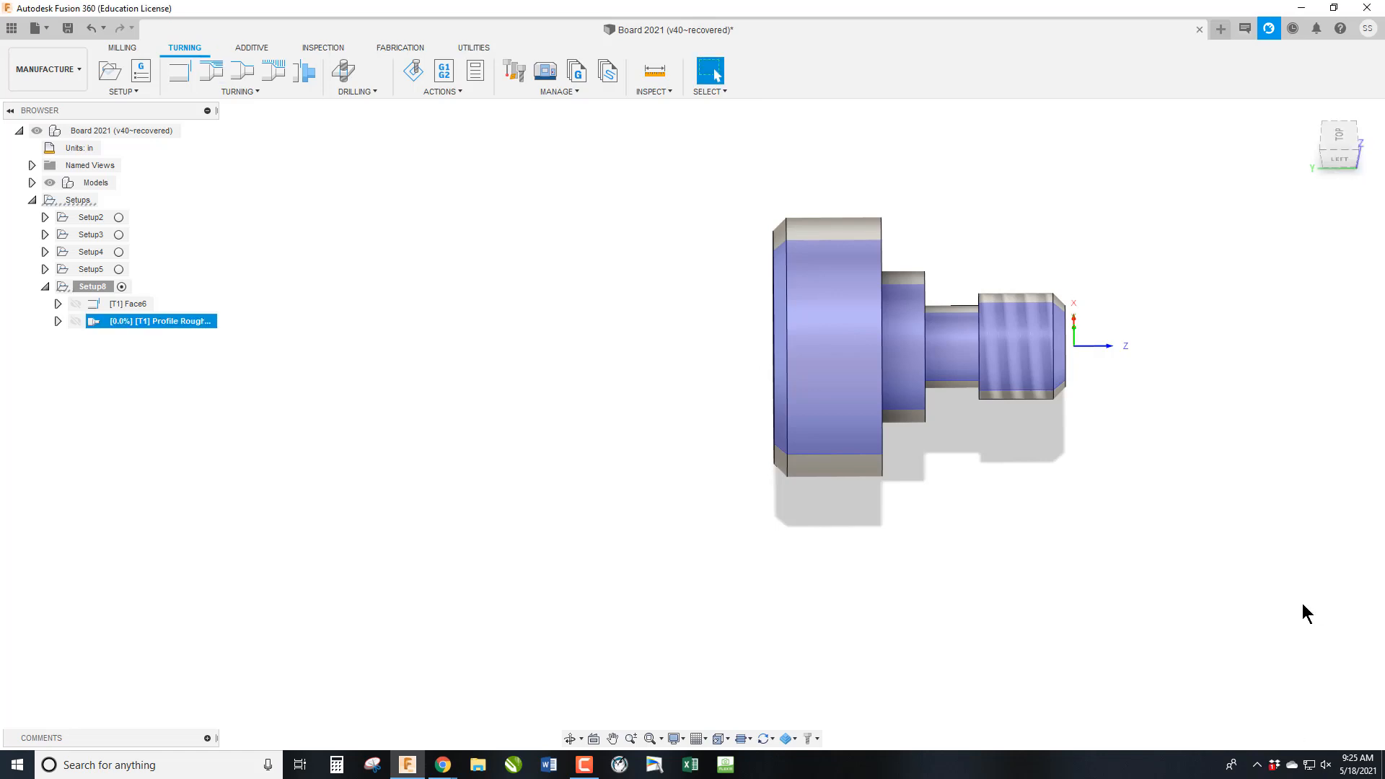
pyautogui.keyDown('shift'); pyautogui.moveTo(692, 425); pyautogui.dragTo(693, 402, button='middle'); pyautogui.keyUp('shift')
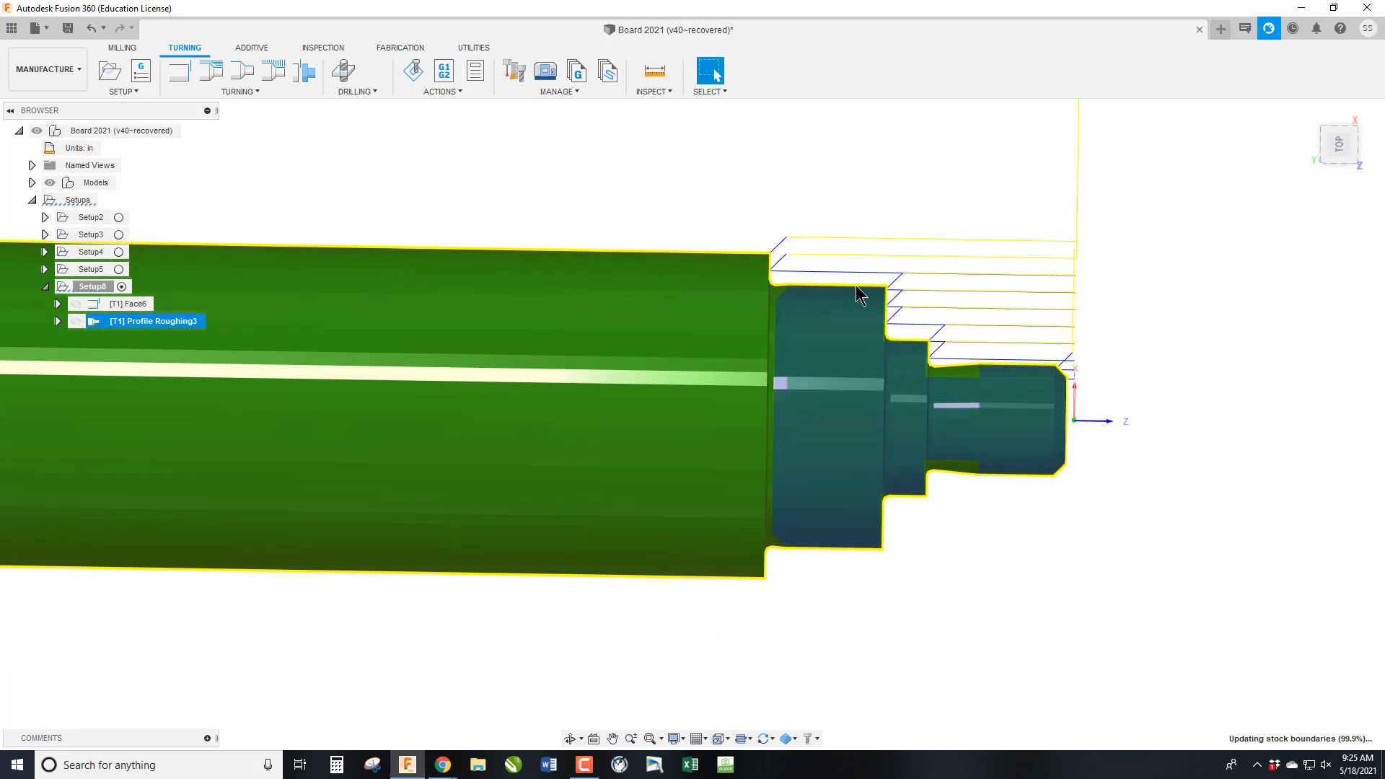
# Step: Add a Profile Finishing operation with tool 1, using the edge between the head's cylinder and rear chamfer as the back reference
pyautogui.click(242, 72)
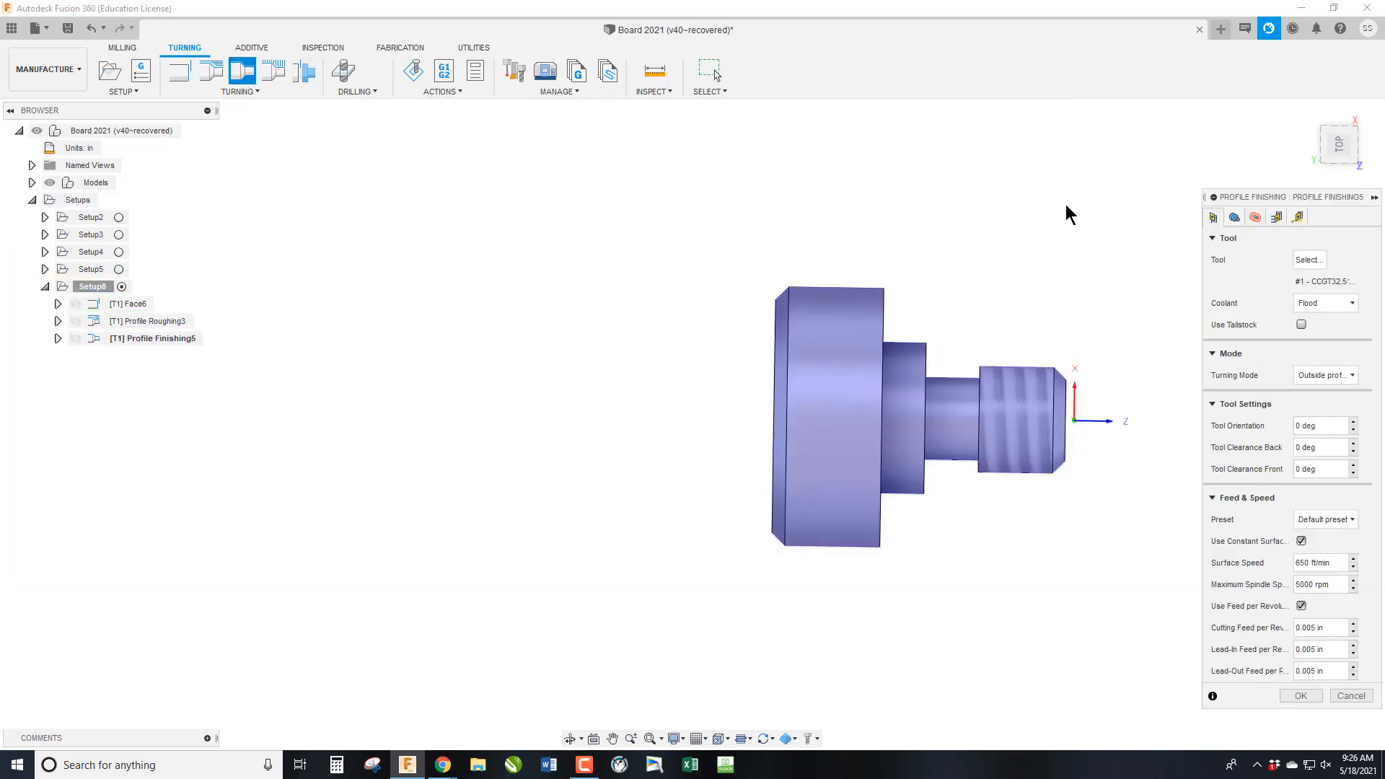
pyautogui.click(1234, 217)
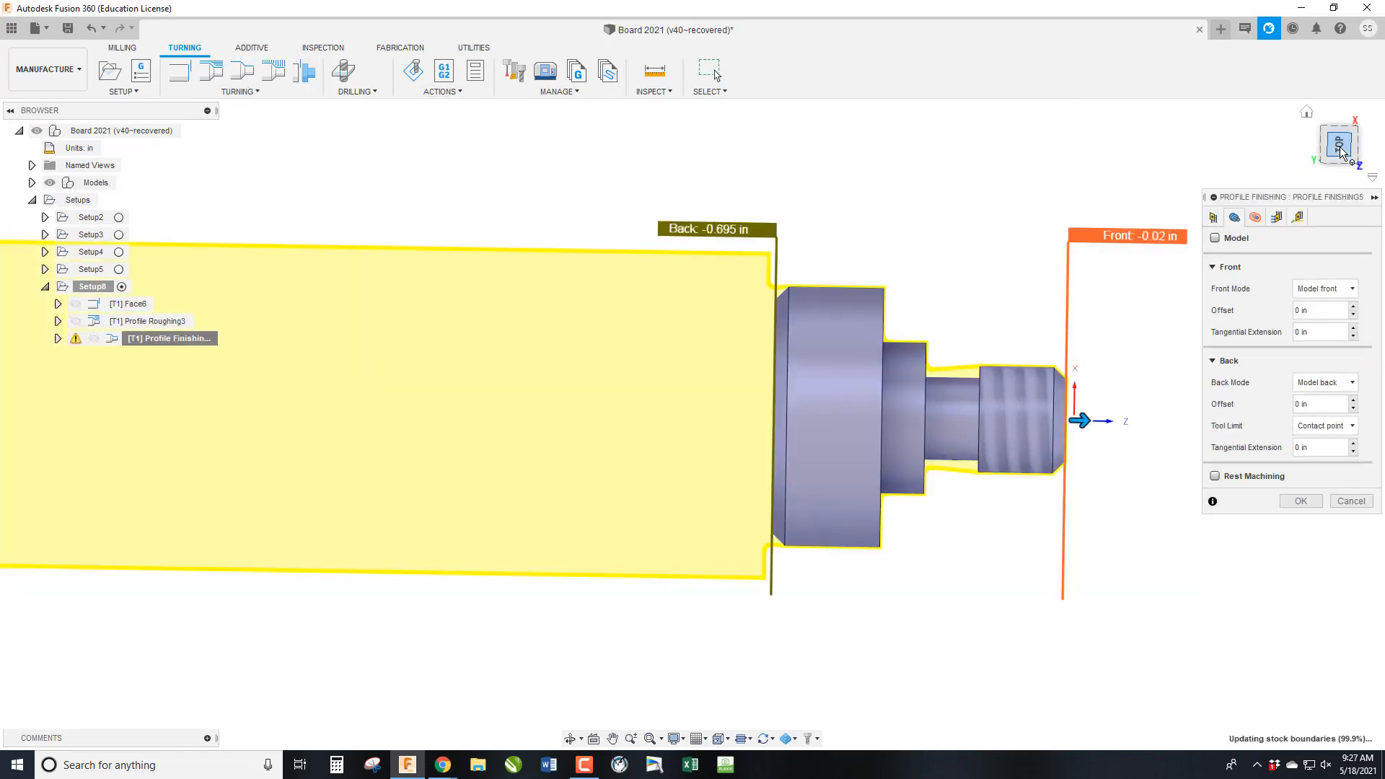
pyautogui.moveTo(691, 424)
pyautogui.keyDown('shift'); pyautogui.mouseDown(button='middle')
pyautogui.moveTo(743, 462)
pyautogui.moveTo(855, 322)
pyautogui.mouseUp(button='middle'); pyautogui.keyUp('shift')
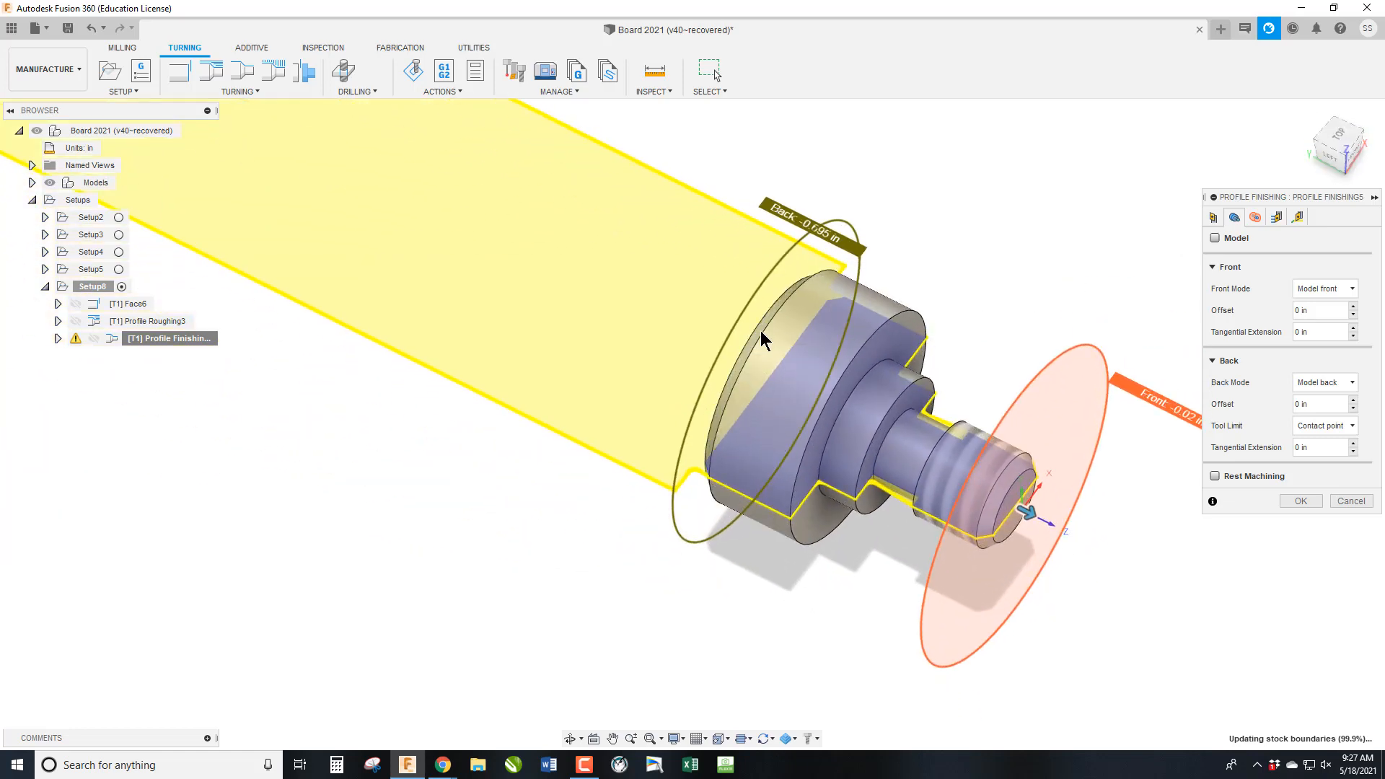
pyautogui.click(1331, 383)
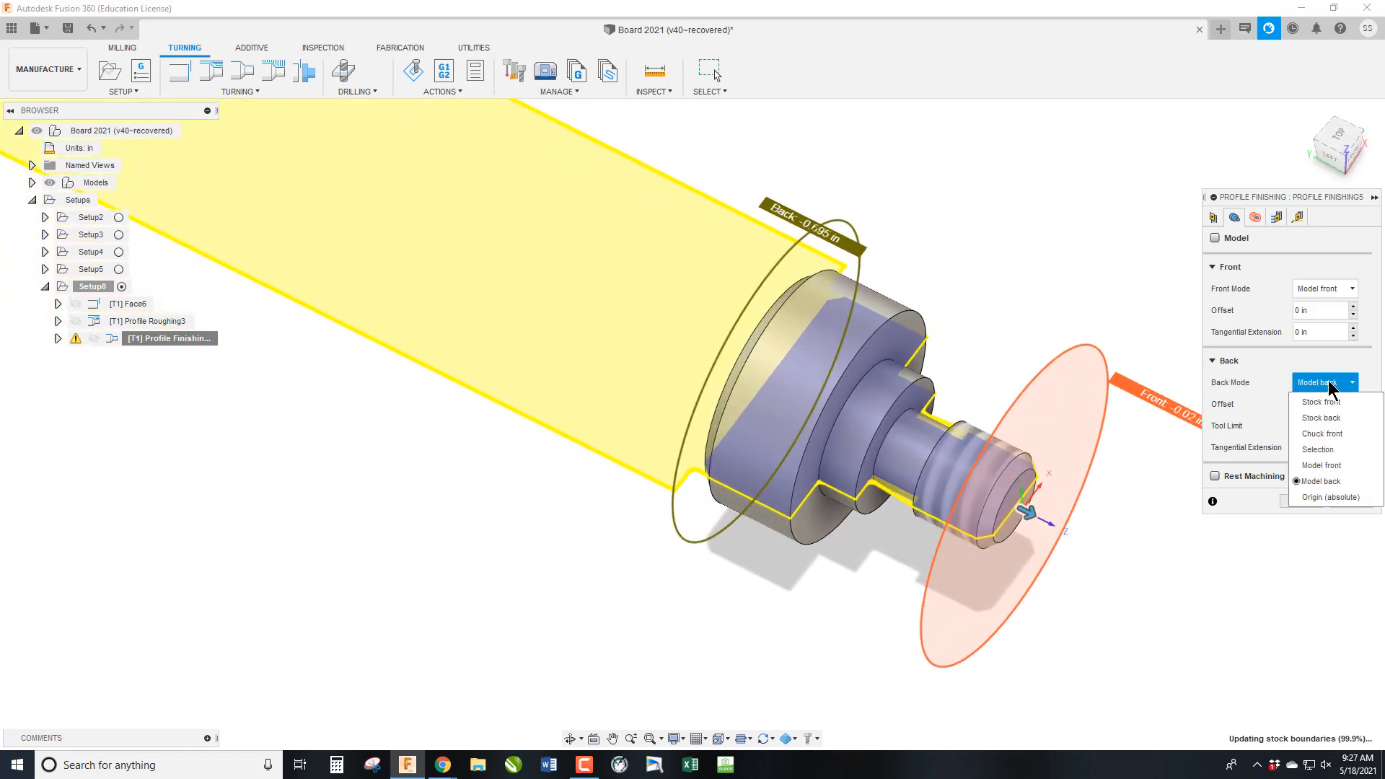
pyautogui.click(1323, 449)
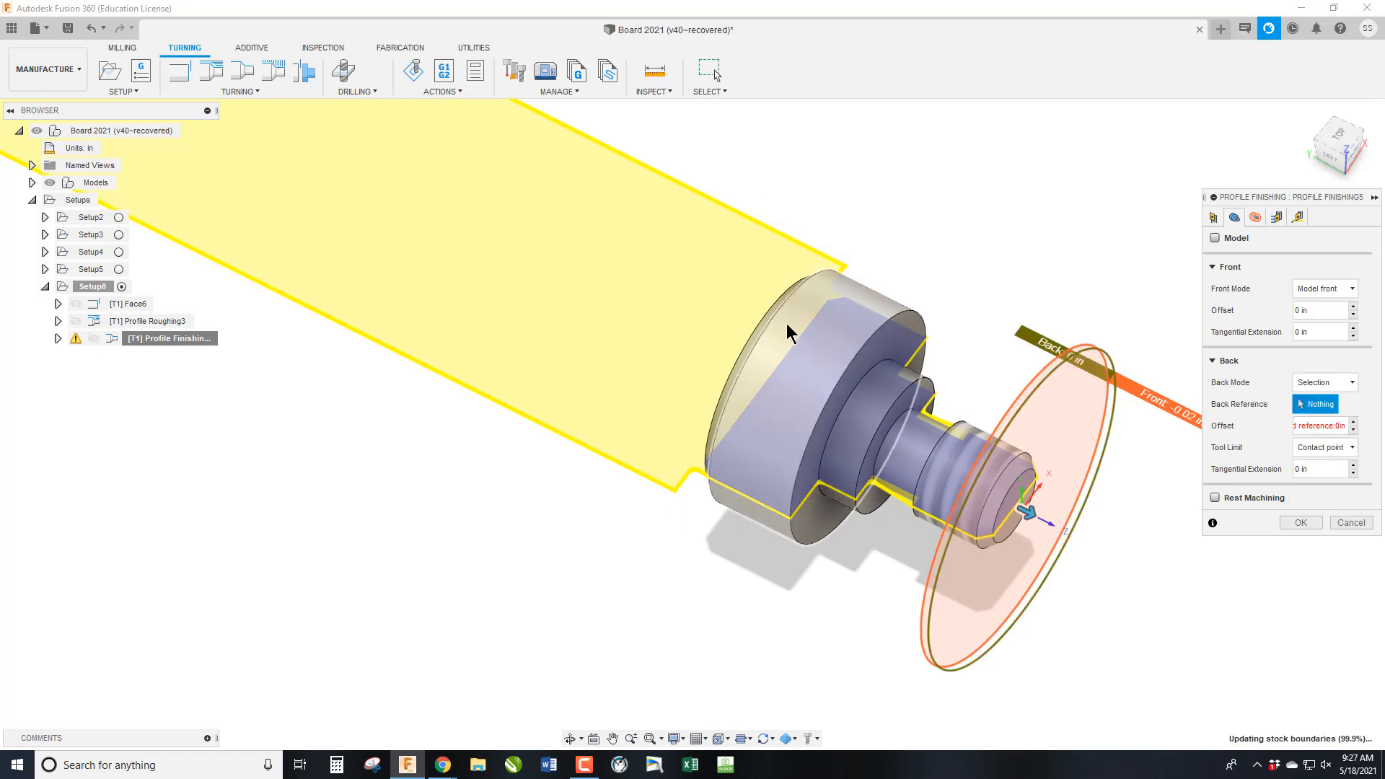
pyautogui.click(768, 326)
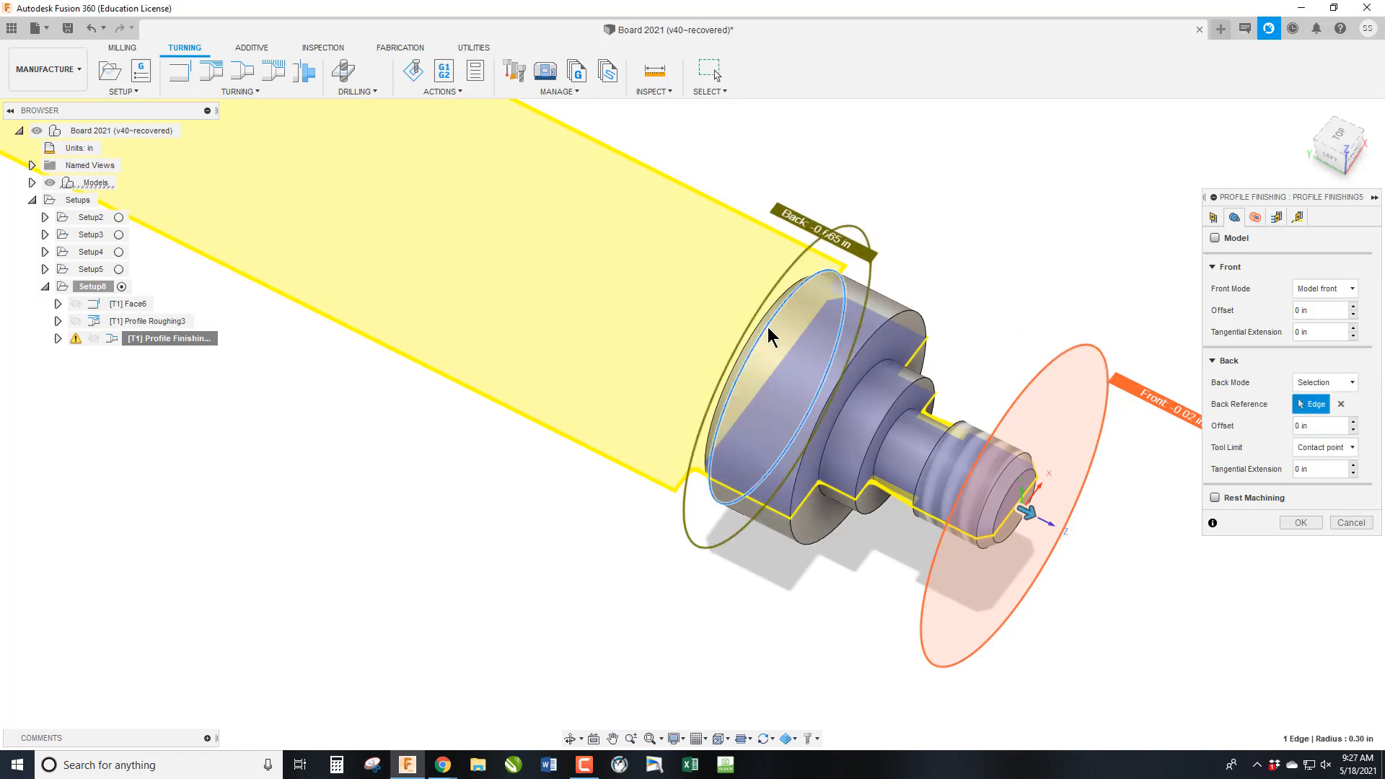
pyautogui.click(1298, 522)
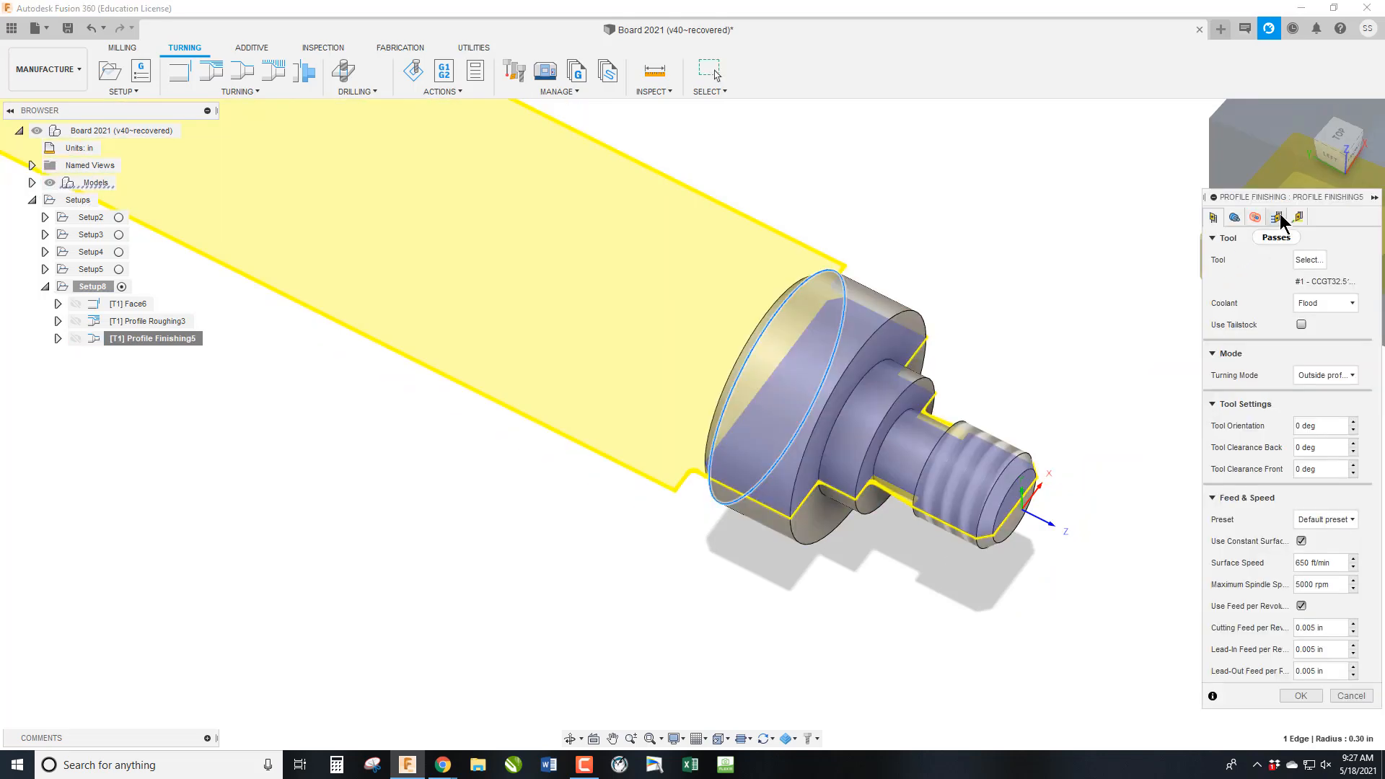
# Step: Check the finishing operation's passes and linking settings and accept them unchanged
pyautogui.click(1280, 214)
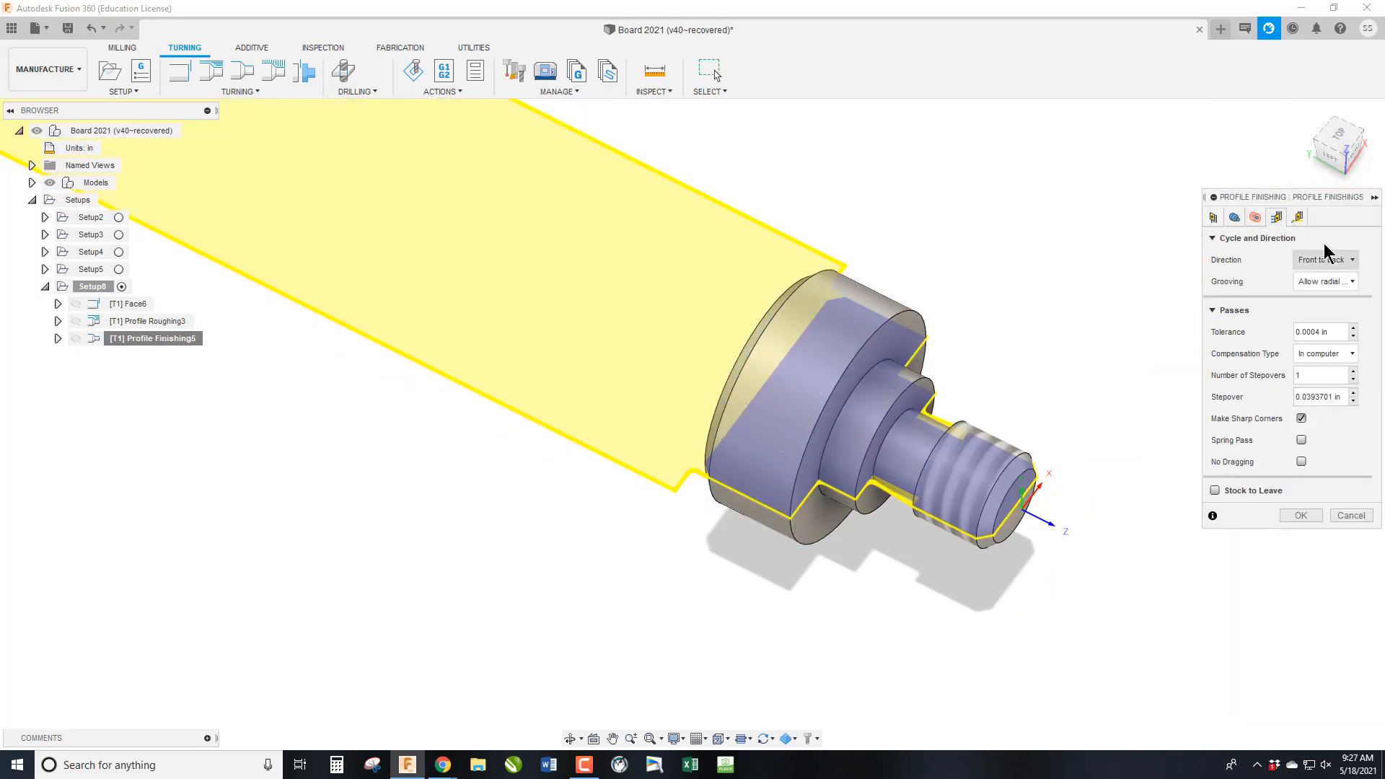
pyautogui.click(1298, 216)
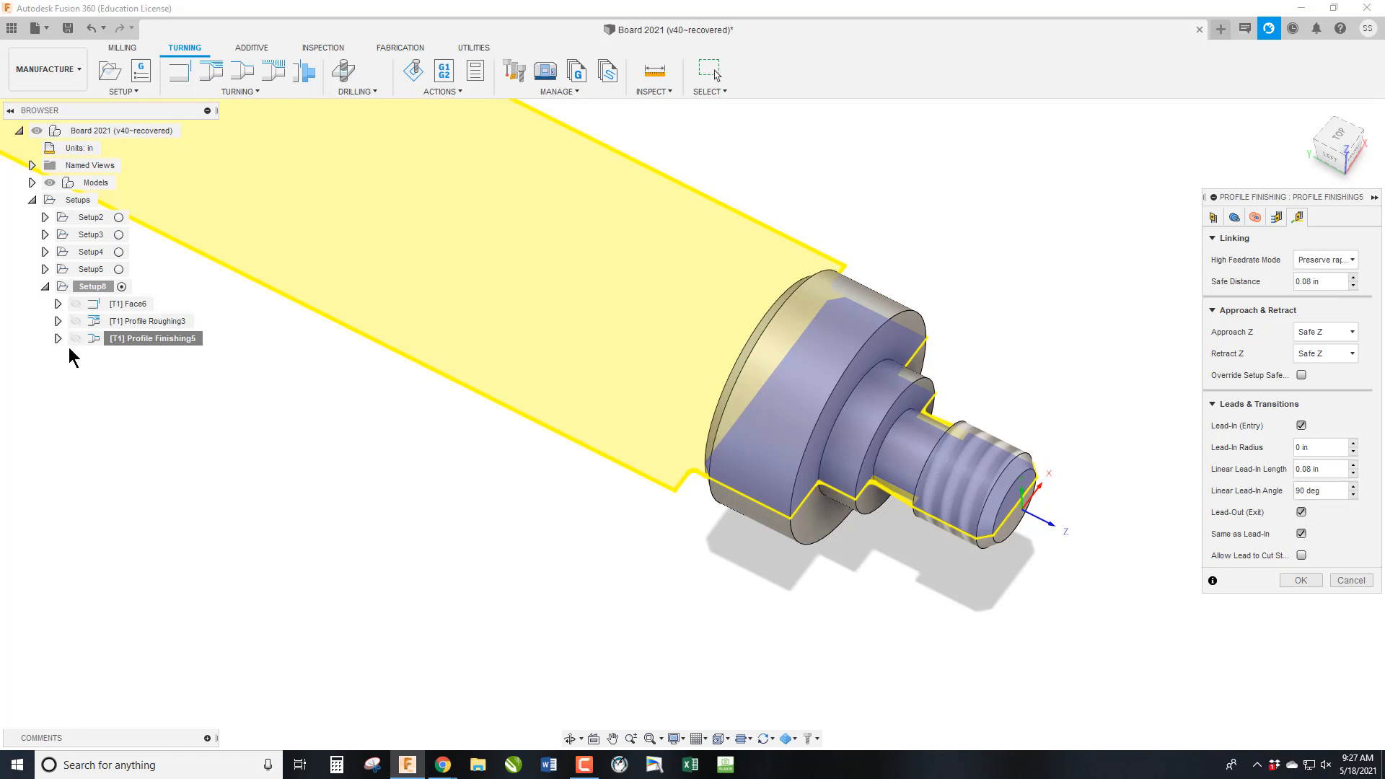
pyautogui.click(1300, 580)
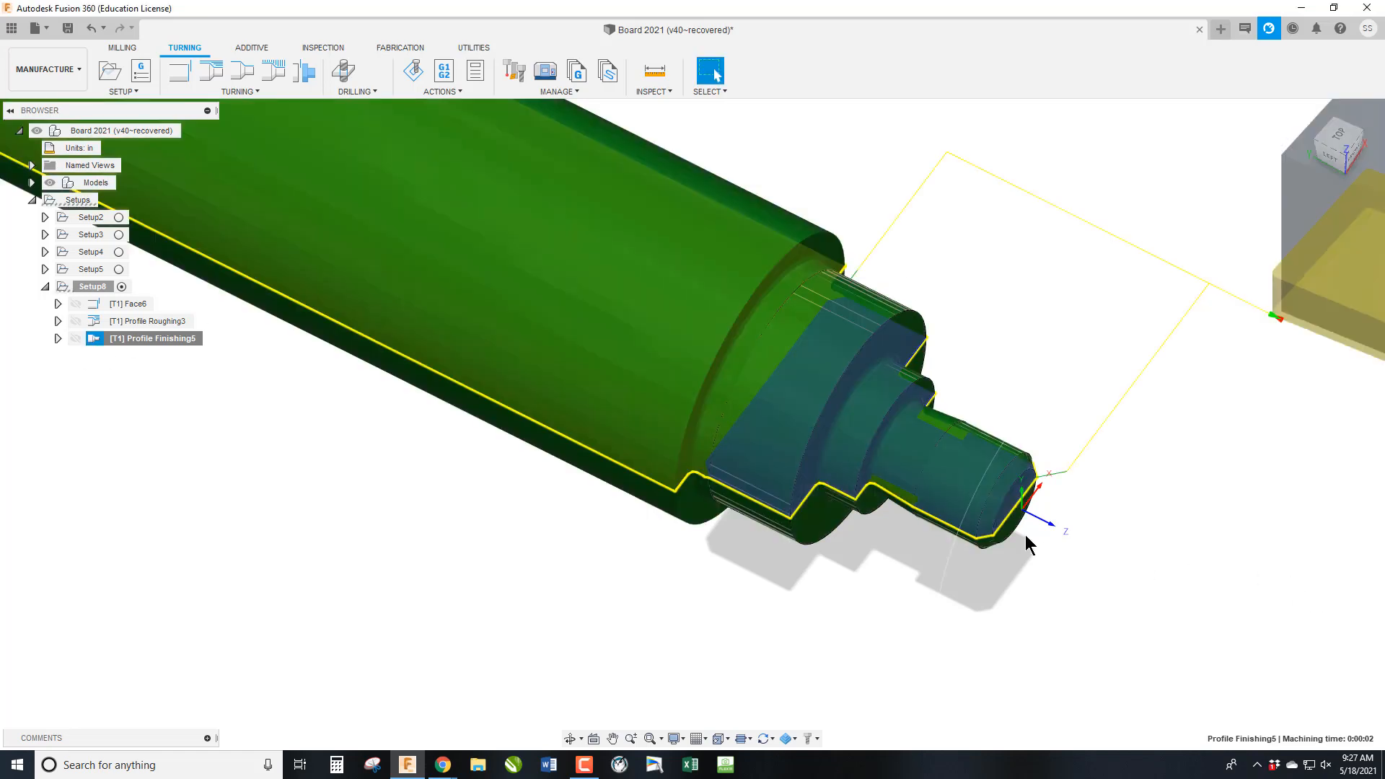
# Step: Compare the face, roughing and finishing toolpaths, and examine the remaining stock at the shoulder corners and in the neck behind the thread
pyautogui.click(133, 307)
pyautogui.click(137, 324)
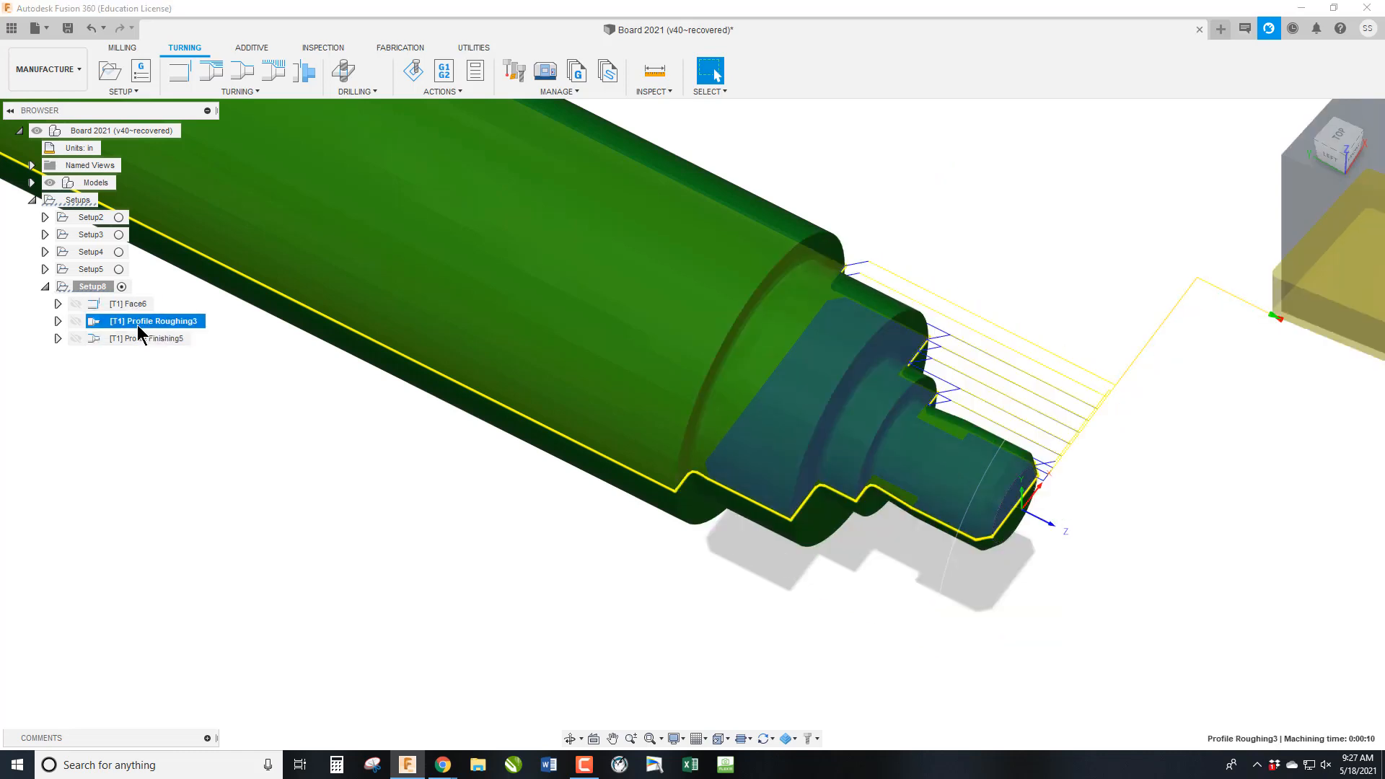
pyautogui.click(150, 342)
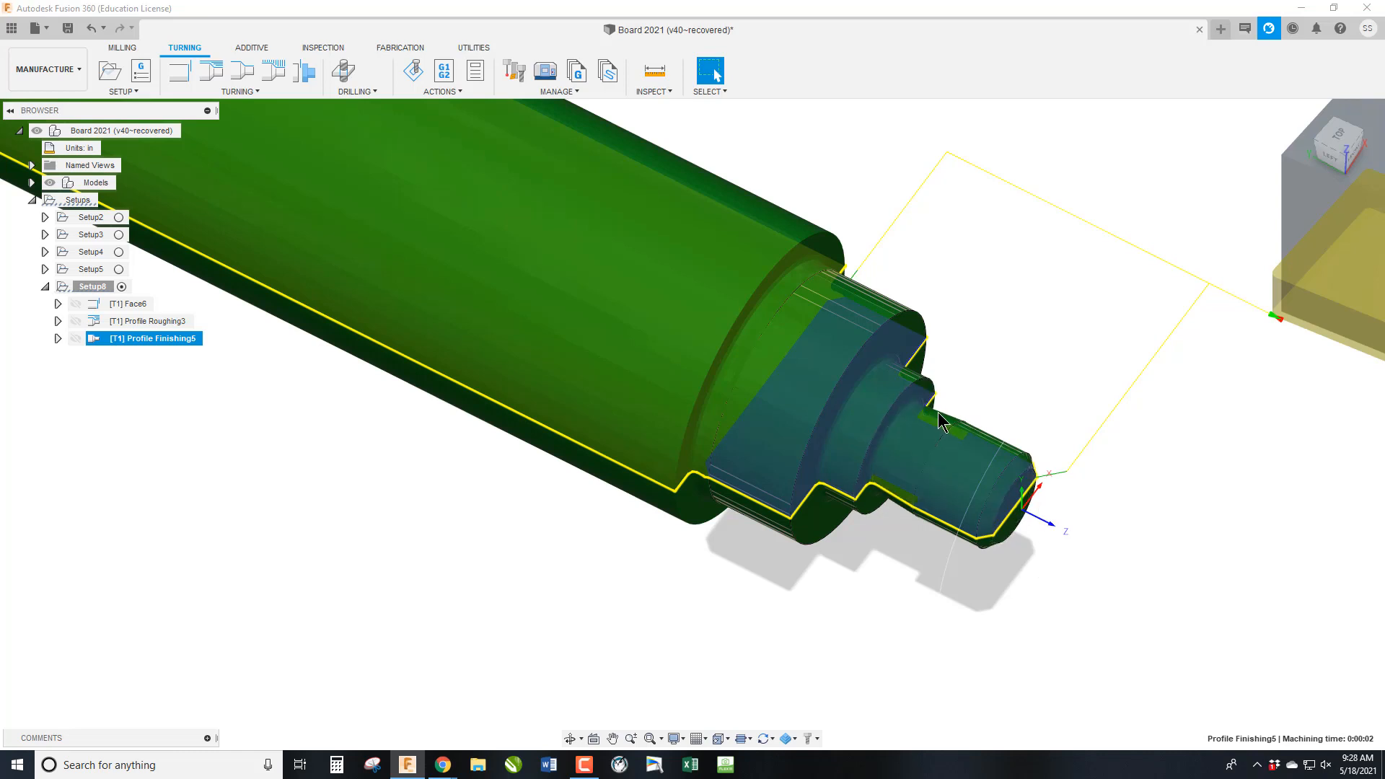
pyautogui.scroll(3, 923, 436)
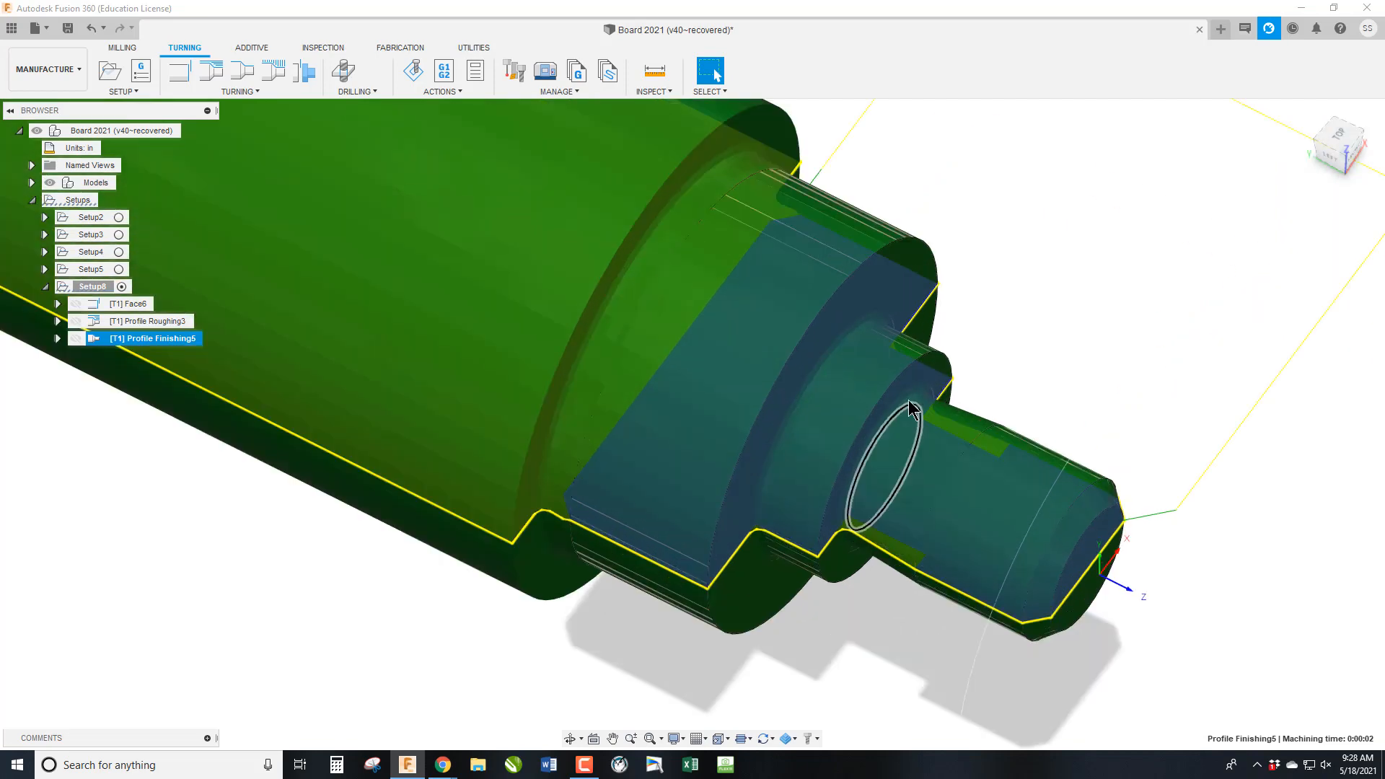
pyautogui.click(1326, 152)
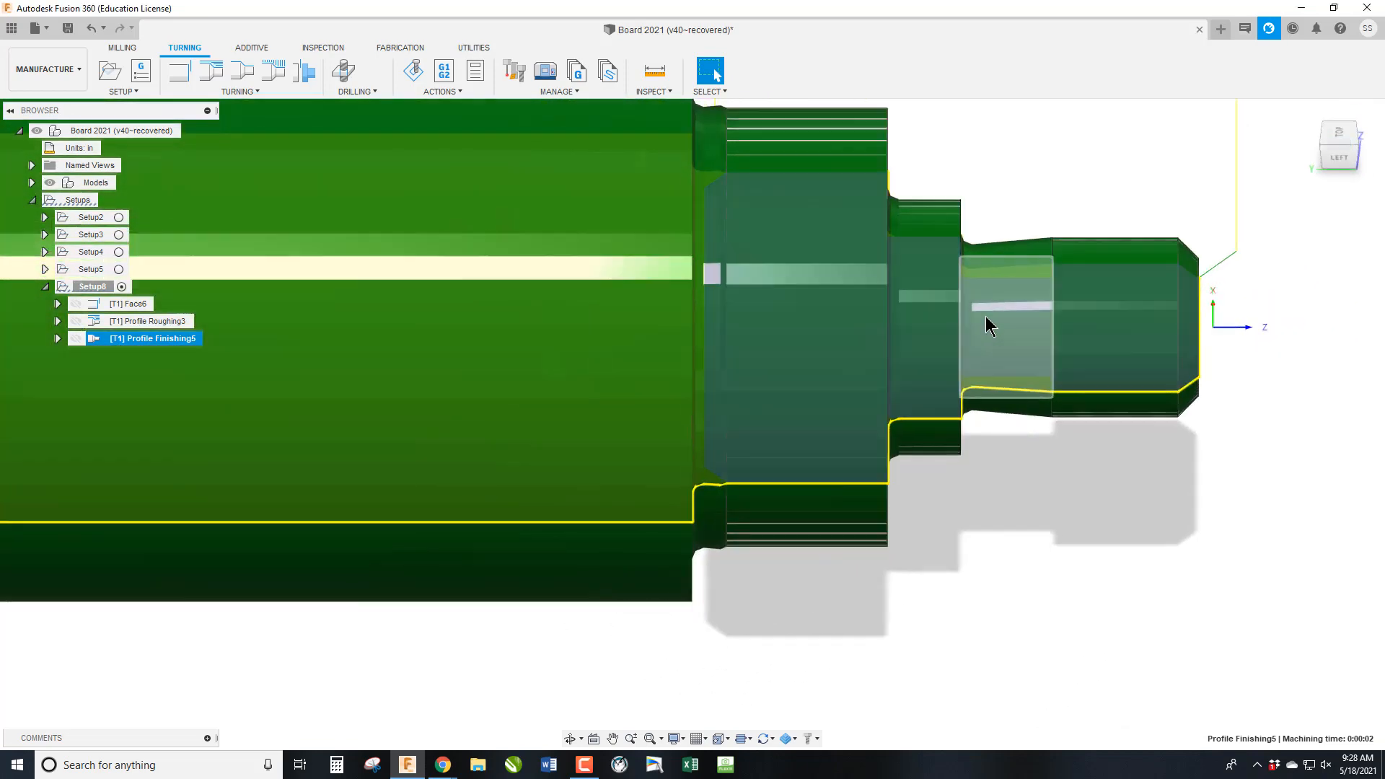
pyautogui.scroll(5, 985, 316)
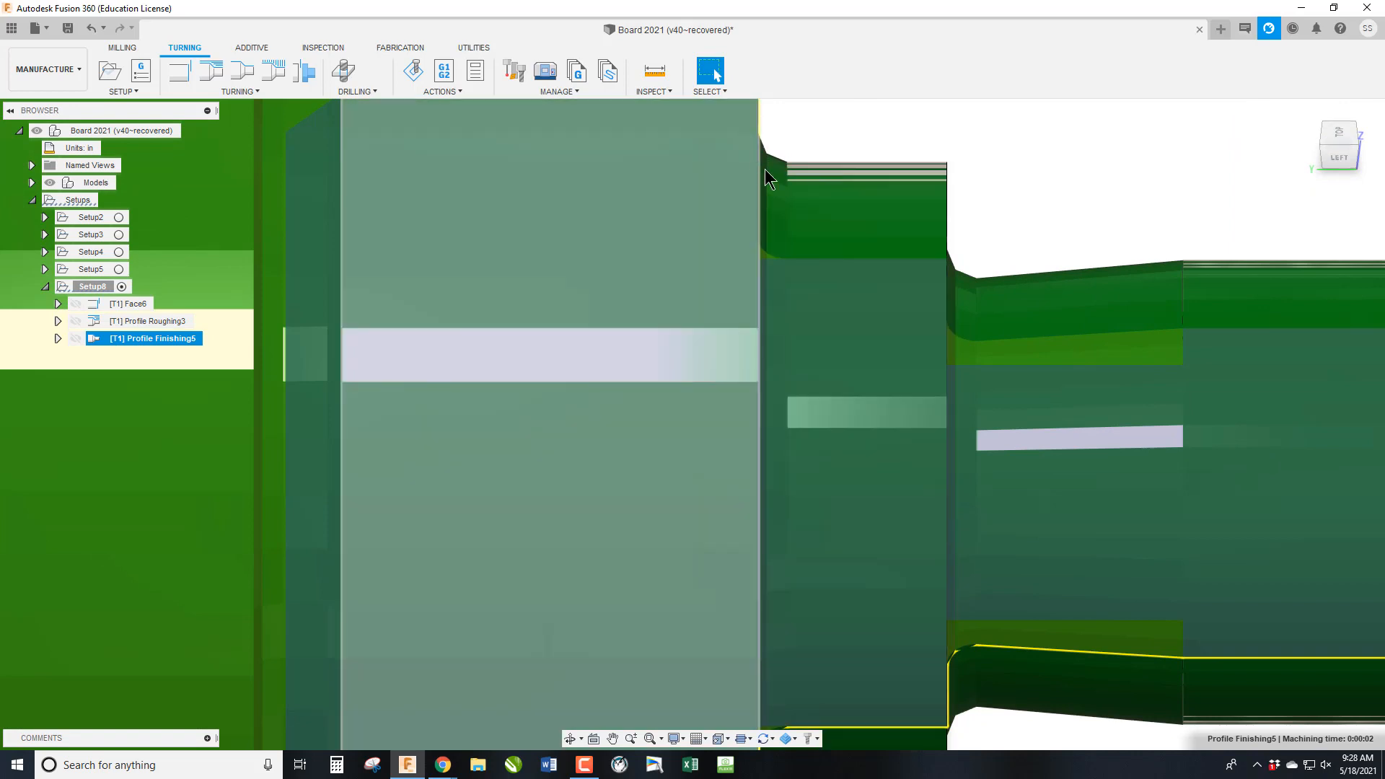
pyautogui.scroll(-2, 938, 289)
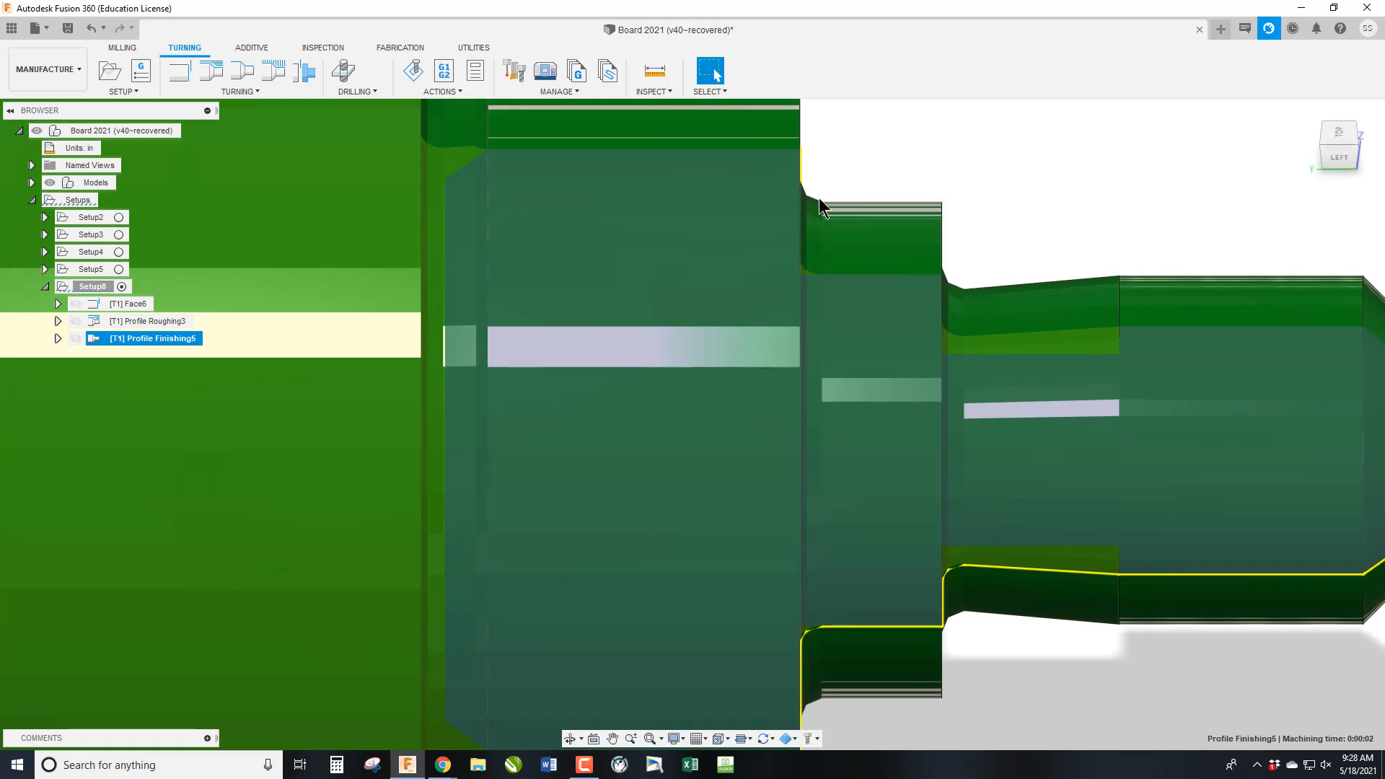
pyautogui.click(1358, 145)
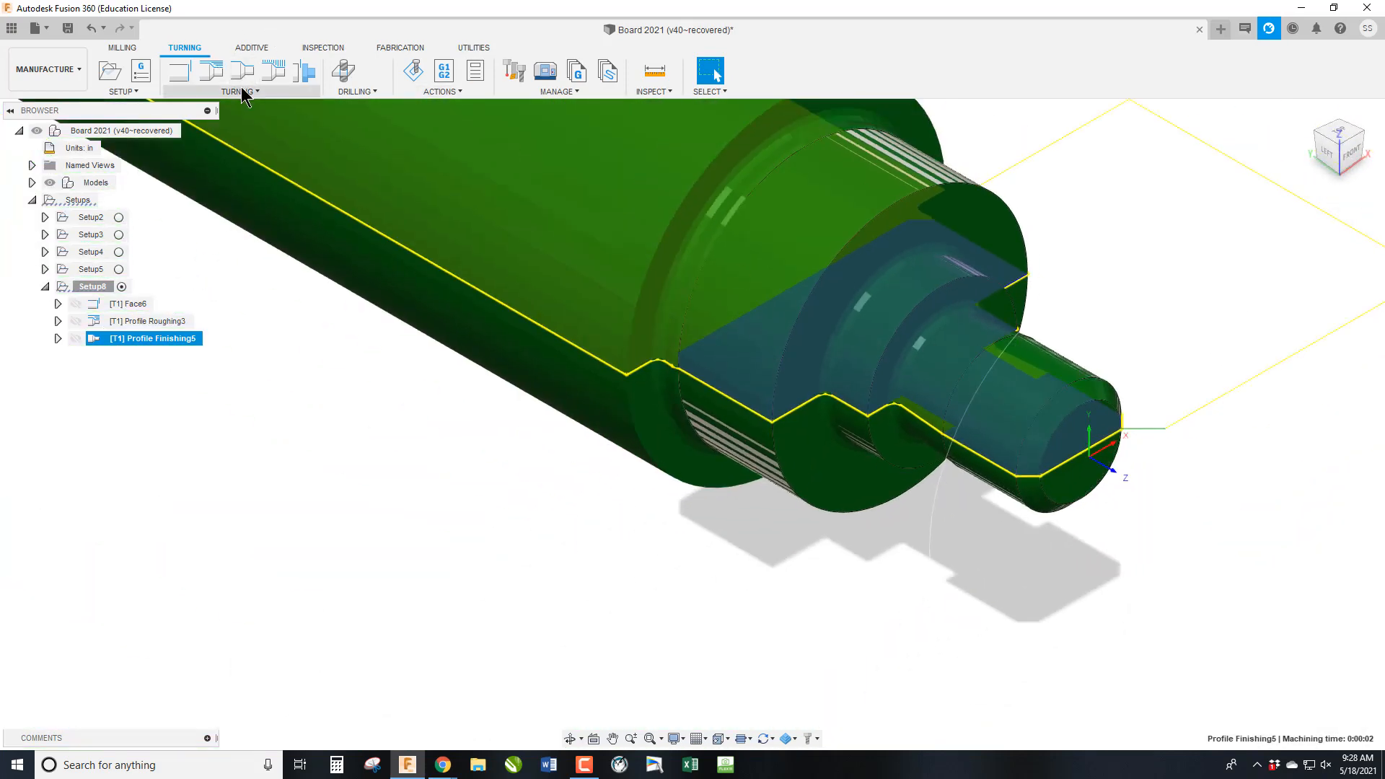
# Step: Start a Turning Single Groove operation with tool 2, Parting/Grovinfg, on the rear edges of the neck and the small shoulder
pyautogui.click(244, 91)
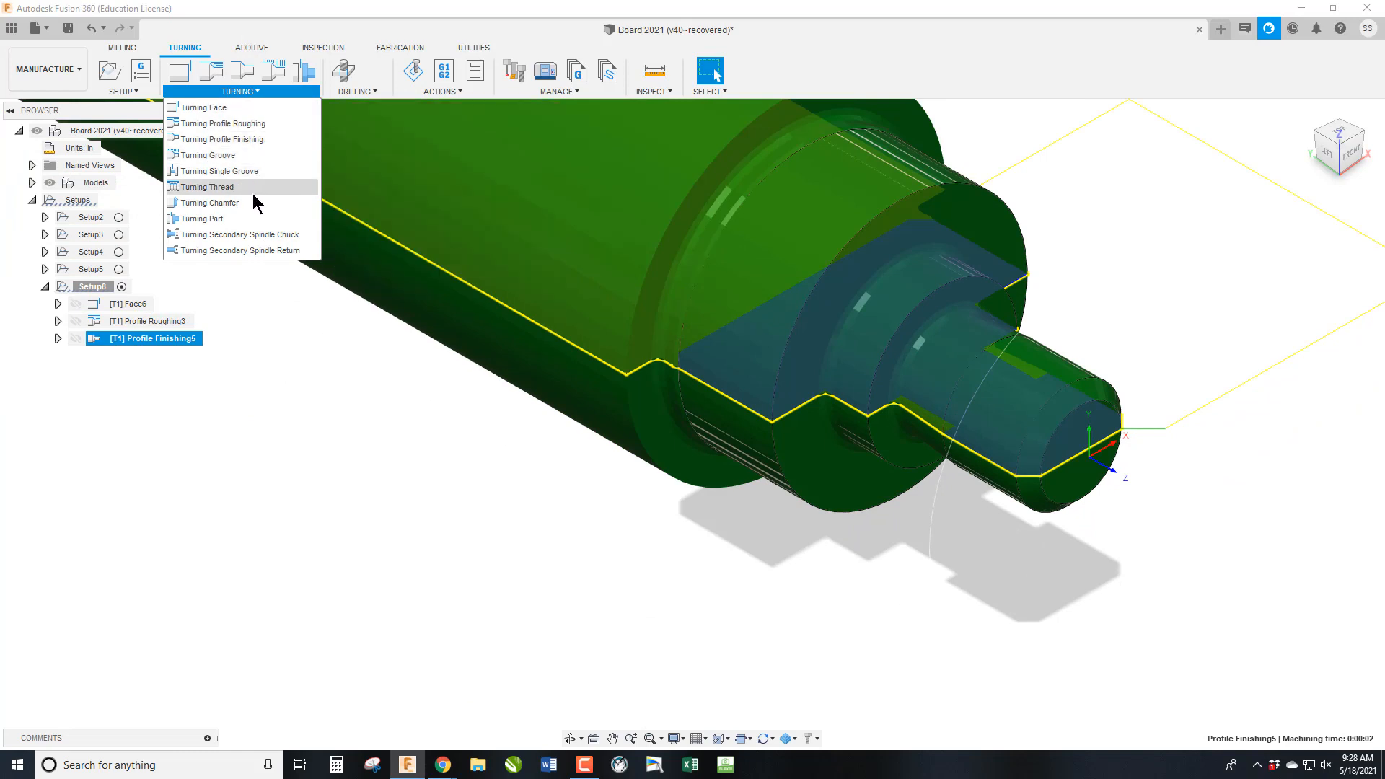
pyautogui.click(249, 171)
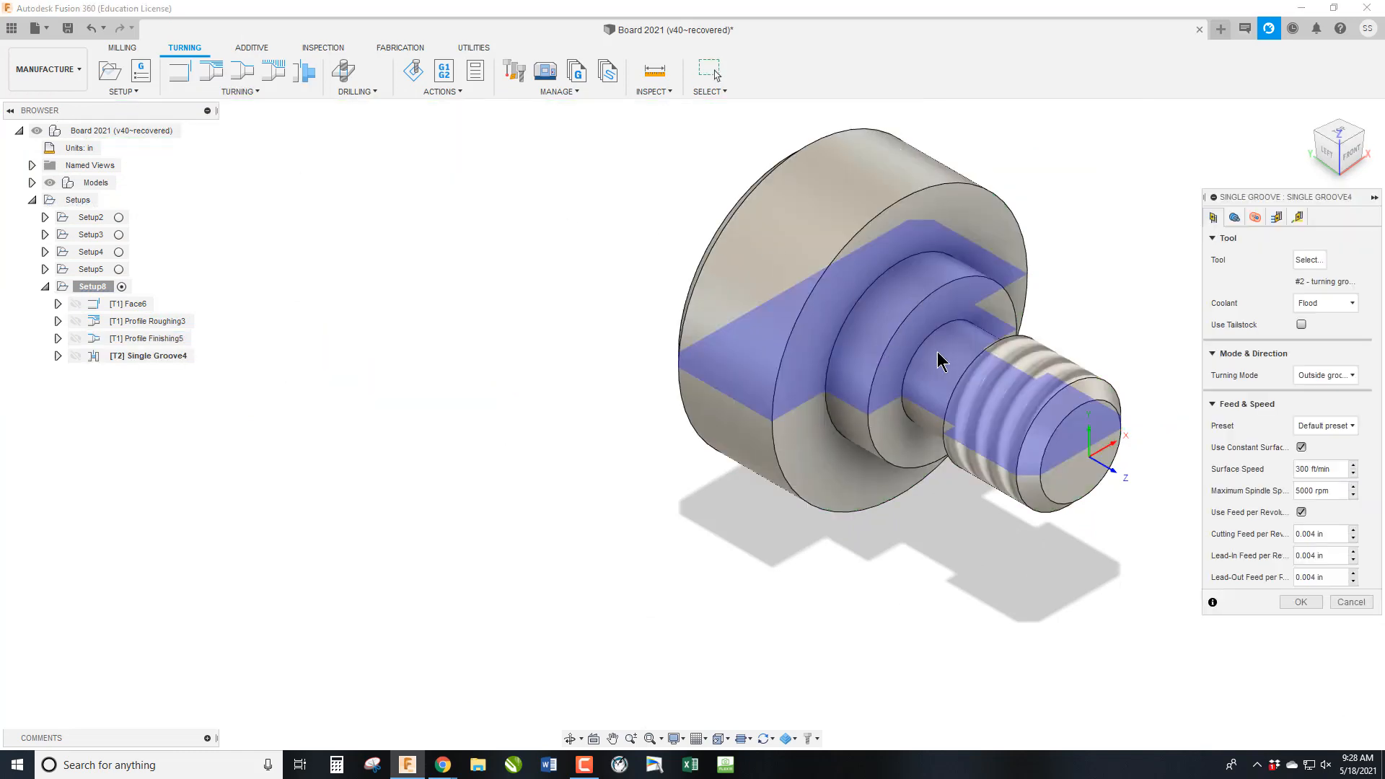
pyautogui.click(955, 333)
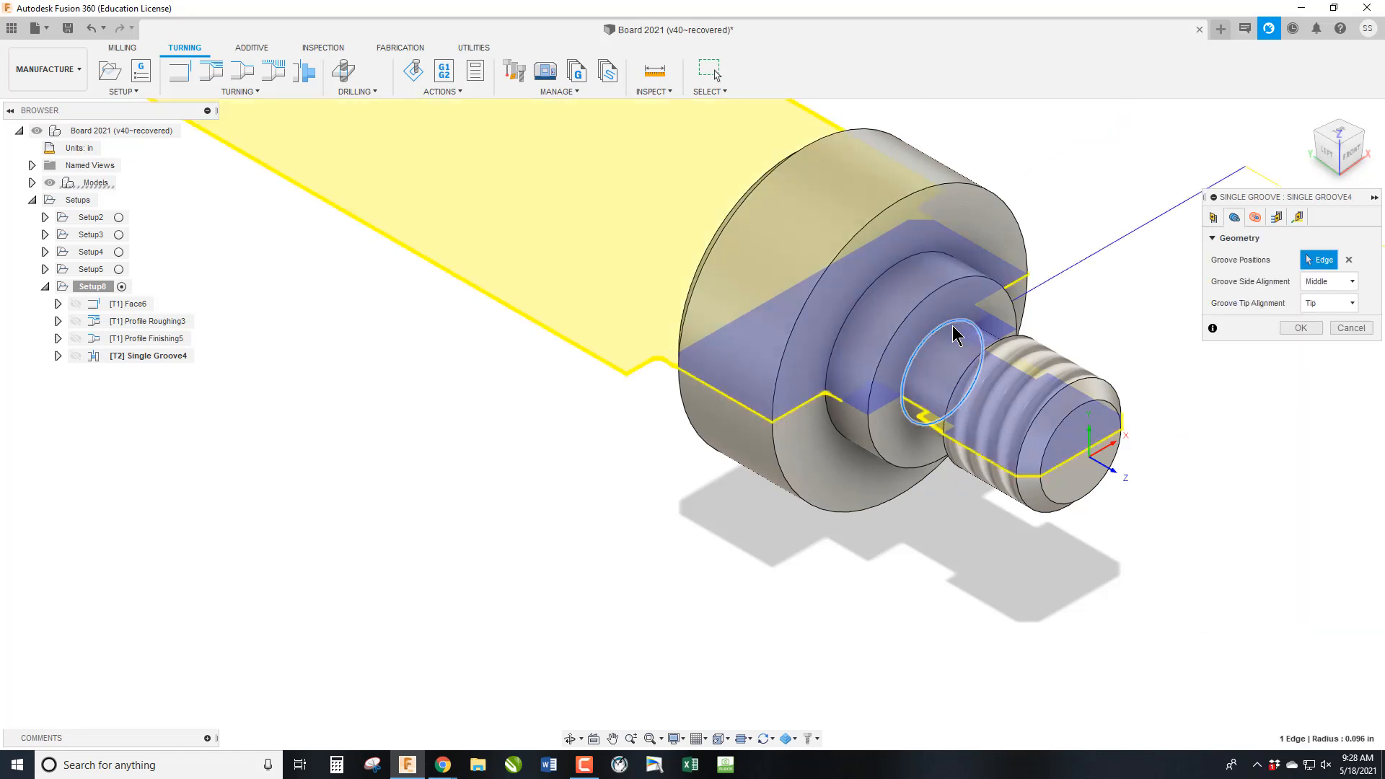
pyautogui.click(923, 261)
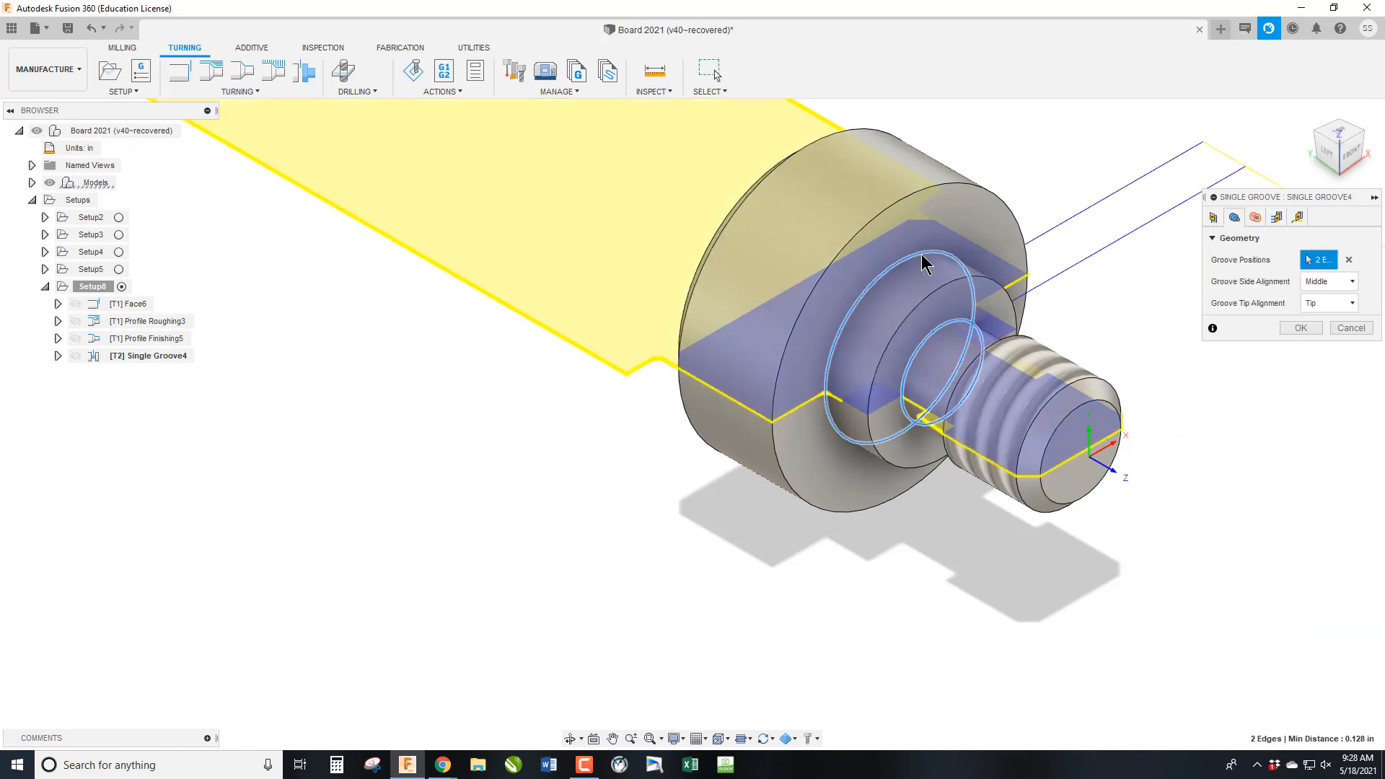
pyautogui.click(1213, 217)
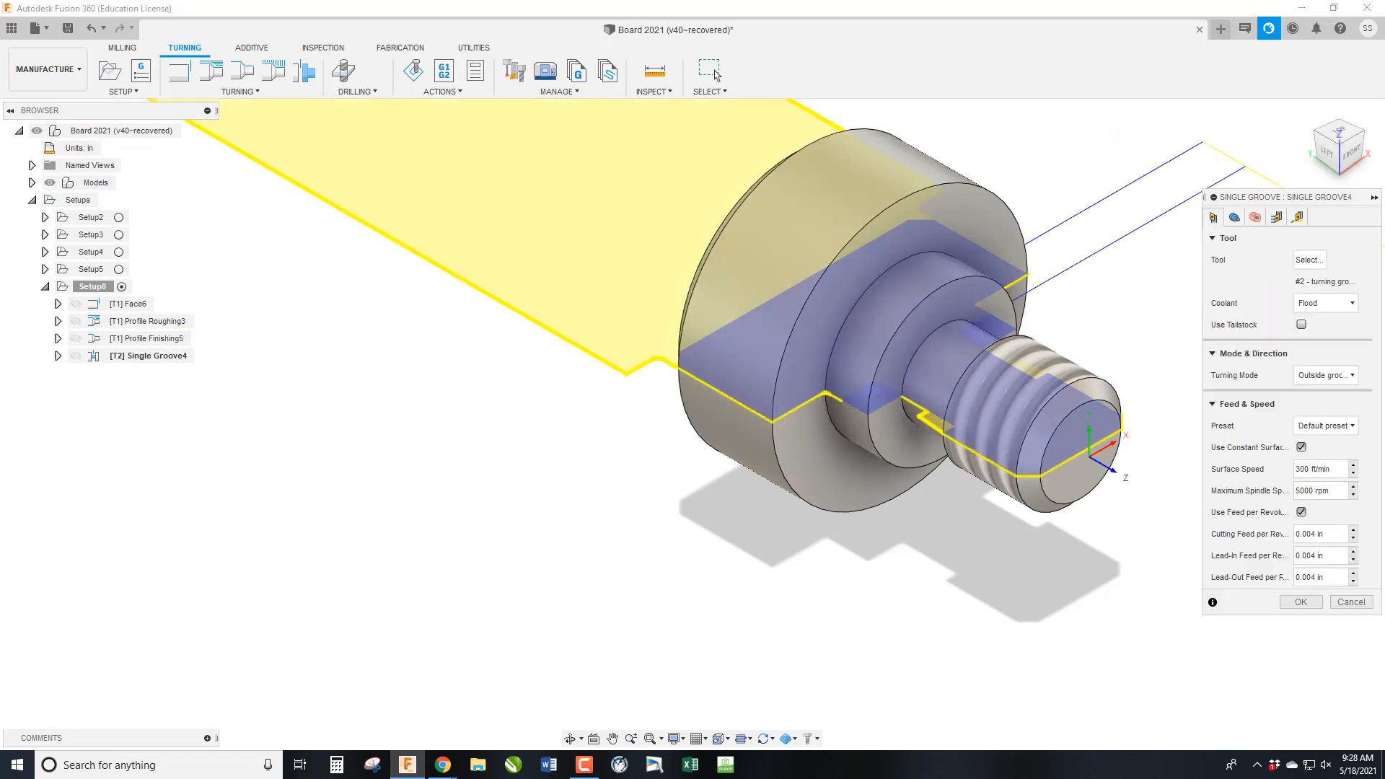
pyautogui.click(1309, 260)
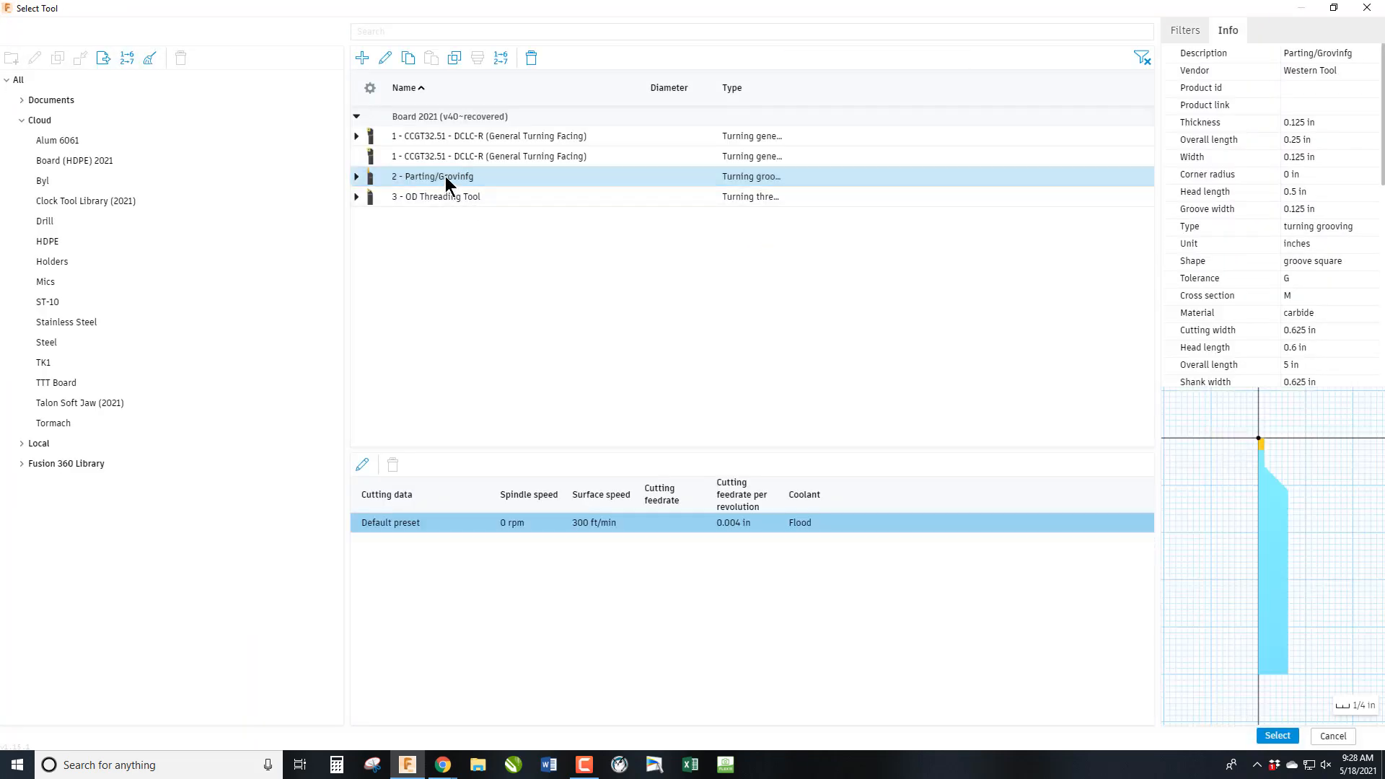
pyautogui.click(1278, 736)
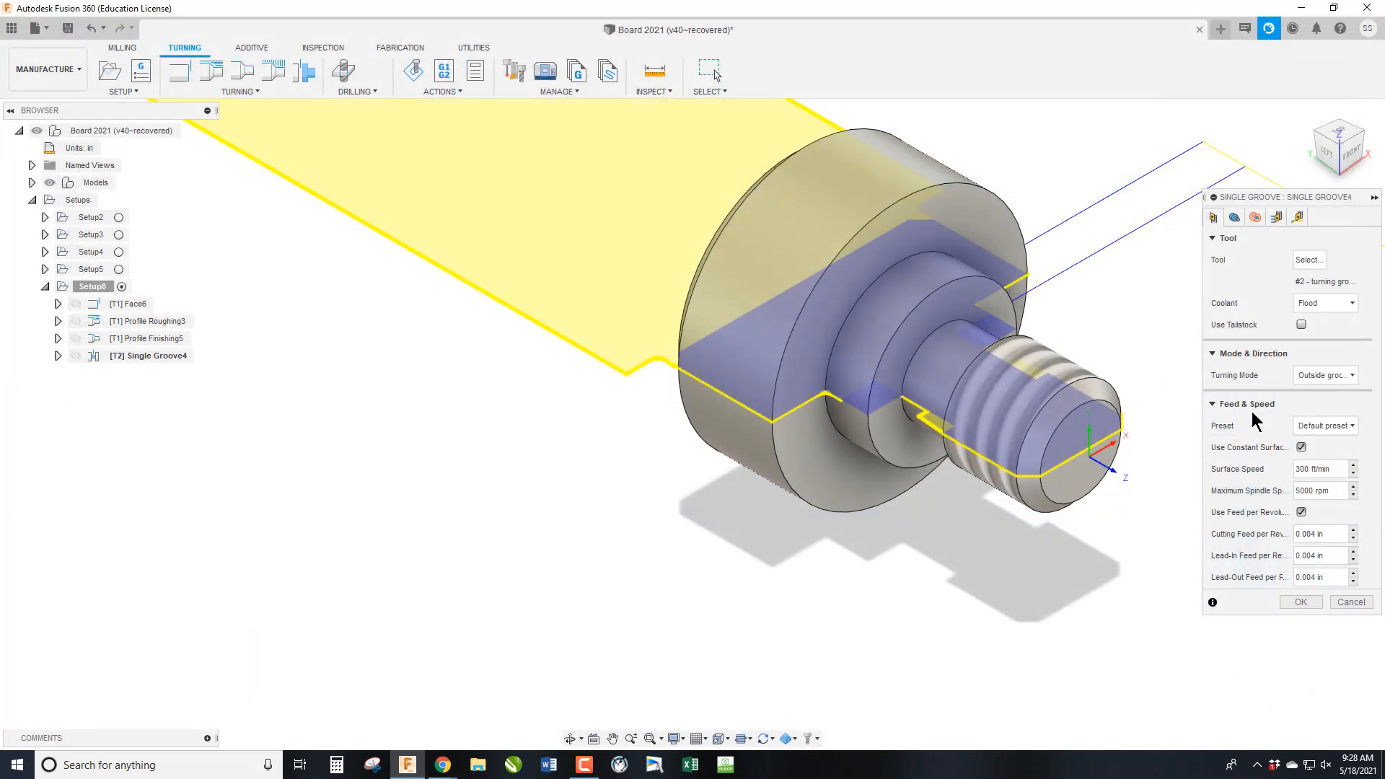
# Step: Set the groove side alignment to Front, accept the single groove operation, and check the remaining stock in side view
pyautogui.click(1256, 217)
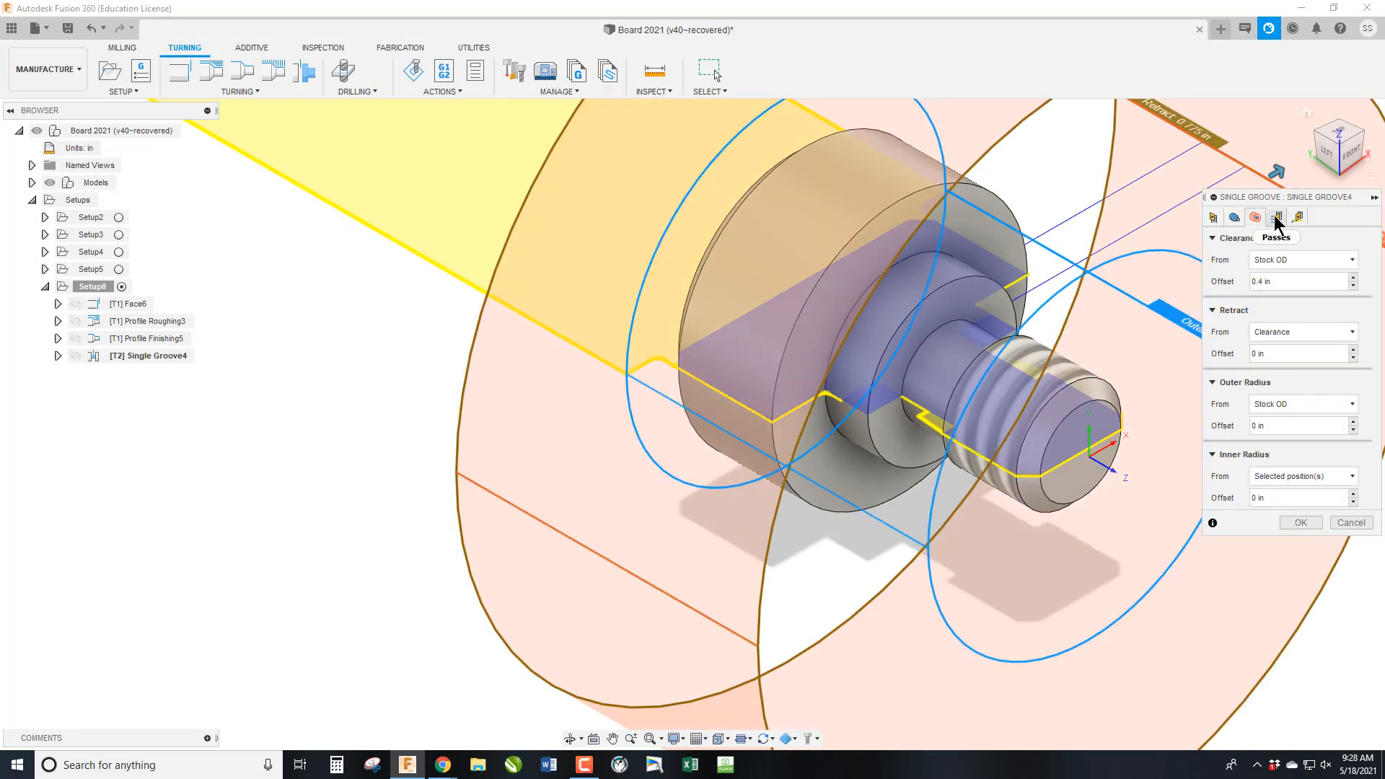
pyautogui.click(1276, 218)
pyautogui.click(1239, 217)
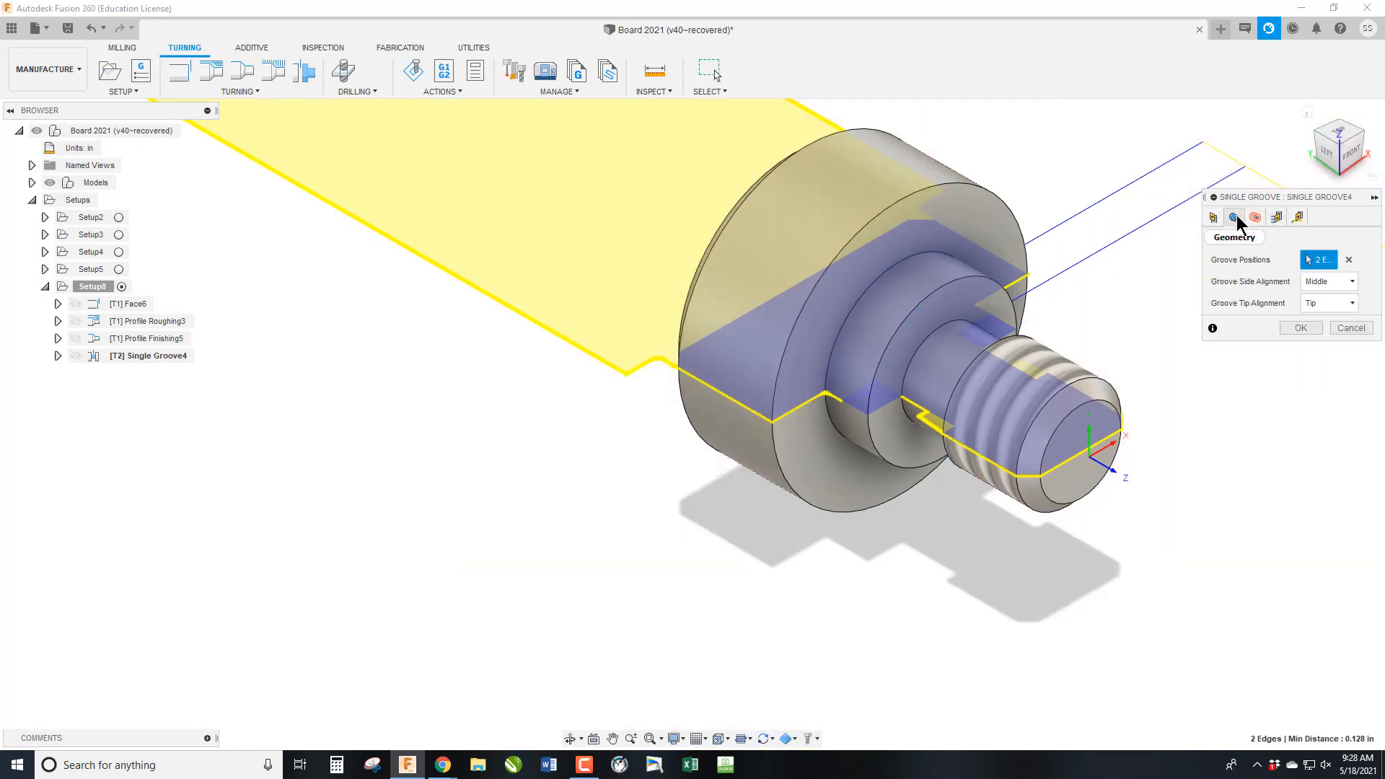
pyautogui.click(1332, 282)
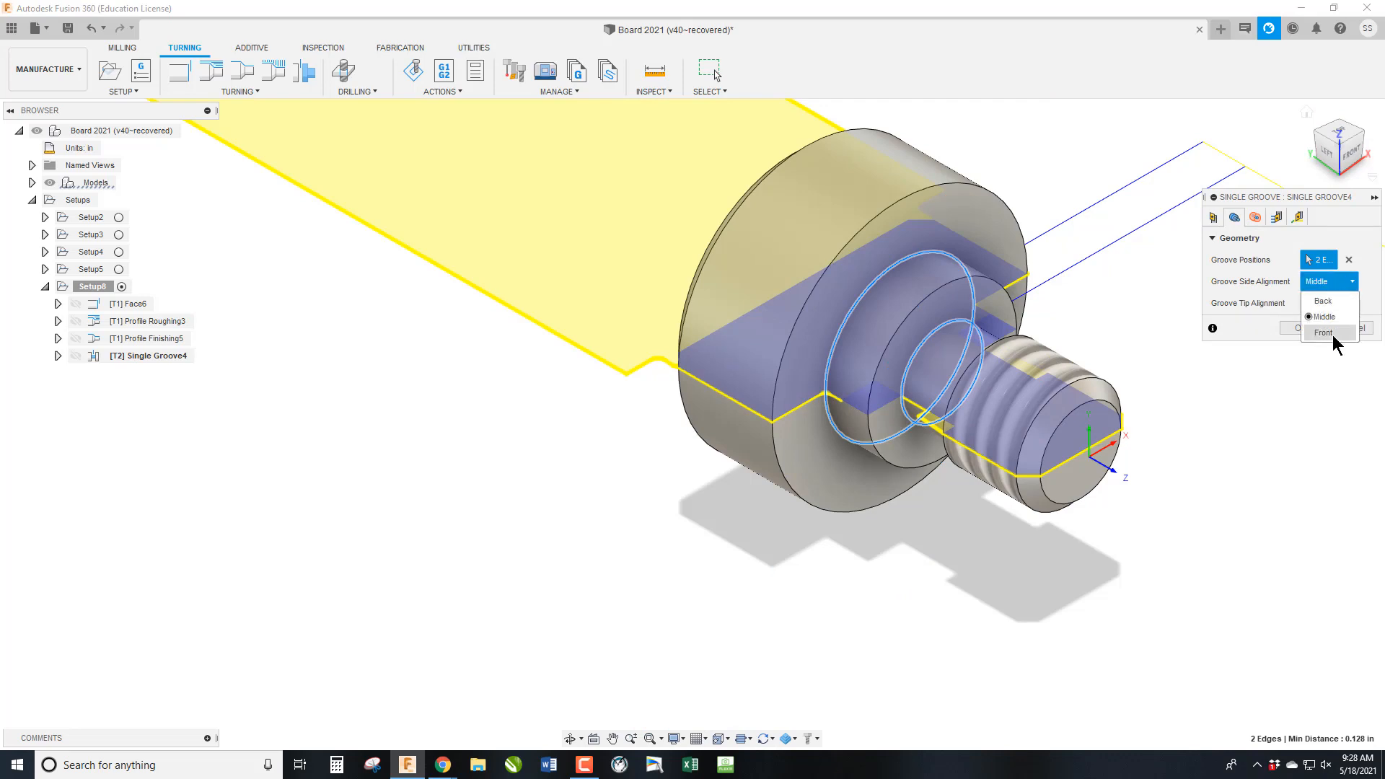
pyautogui.click(1331, 333)
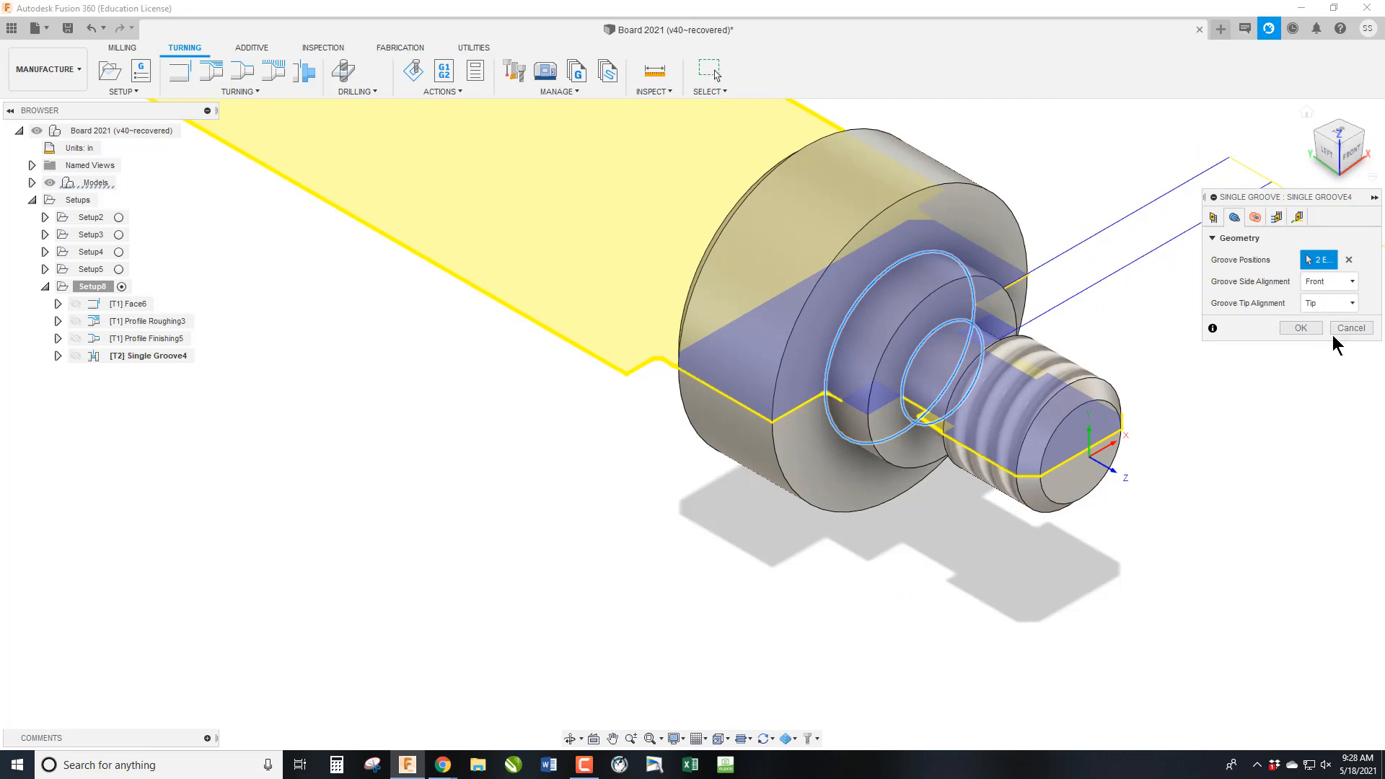
pyautogui.click(877, 284)
pyautogui.click(1288, 328)
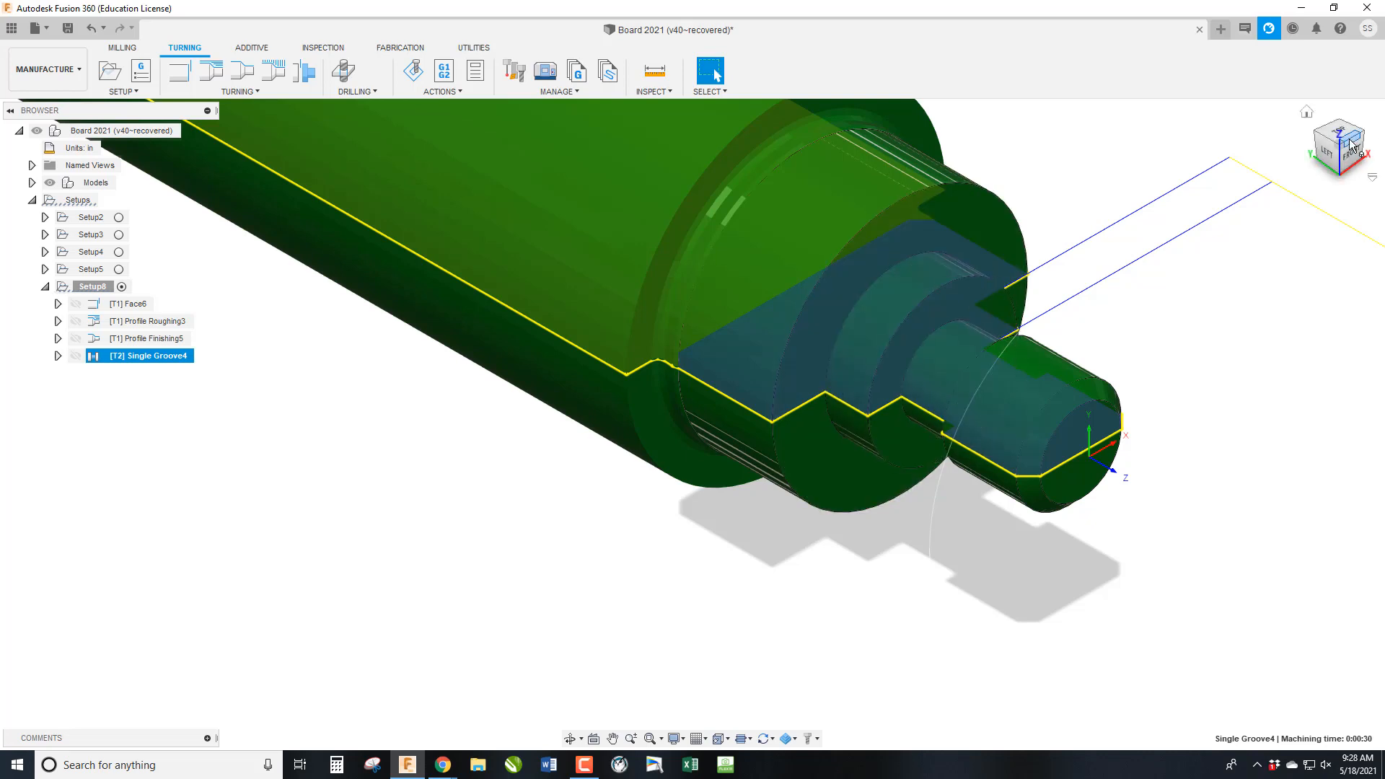
pyautogui.click(1340, 158)
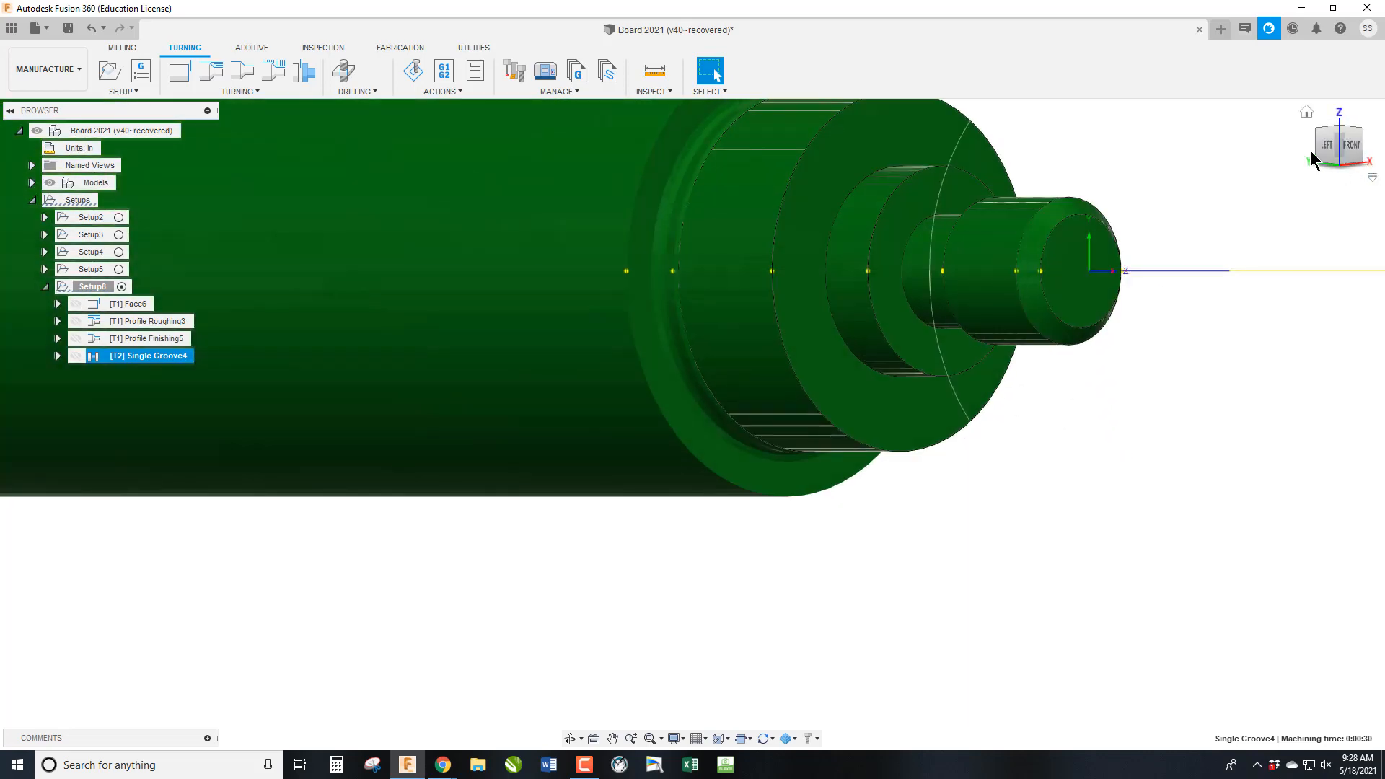
pyautogui.click(1327, 144)
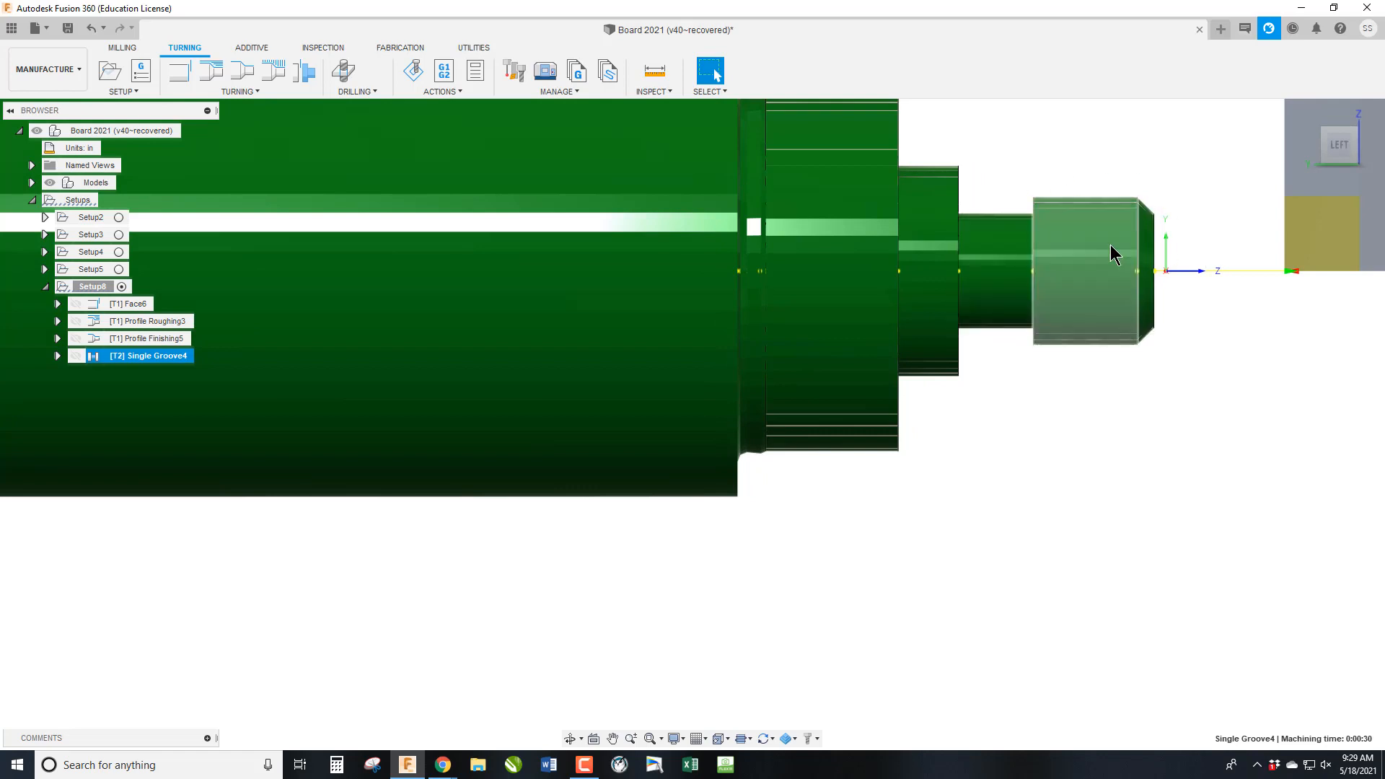
pyautogui.click(1355, 130)
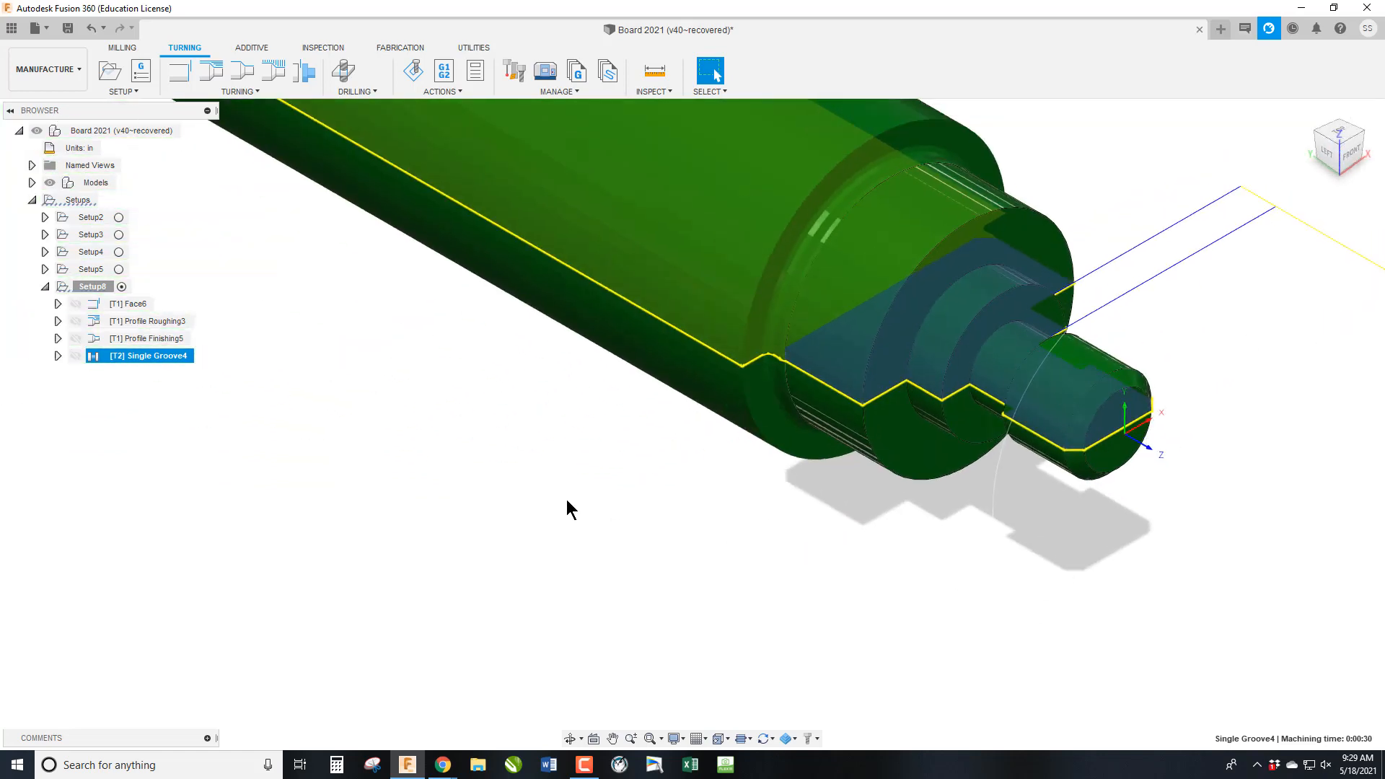
pyautogui.click(297, 482)
# Step: Start a Turning Thread operation using tool 3, OD Threading Tool, in outside threading mode
pyautogui.click(264, 94)
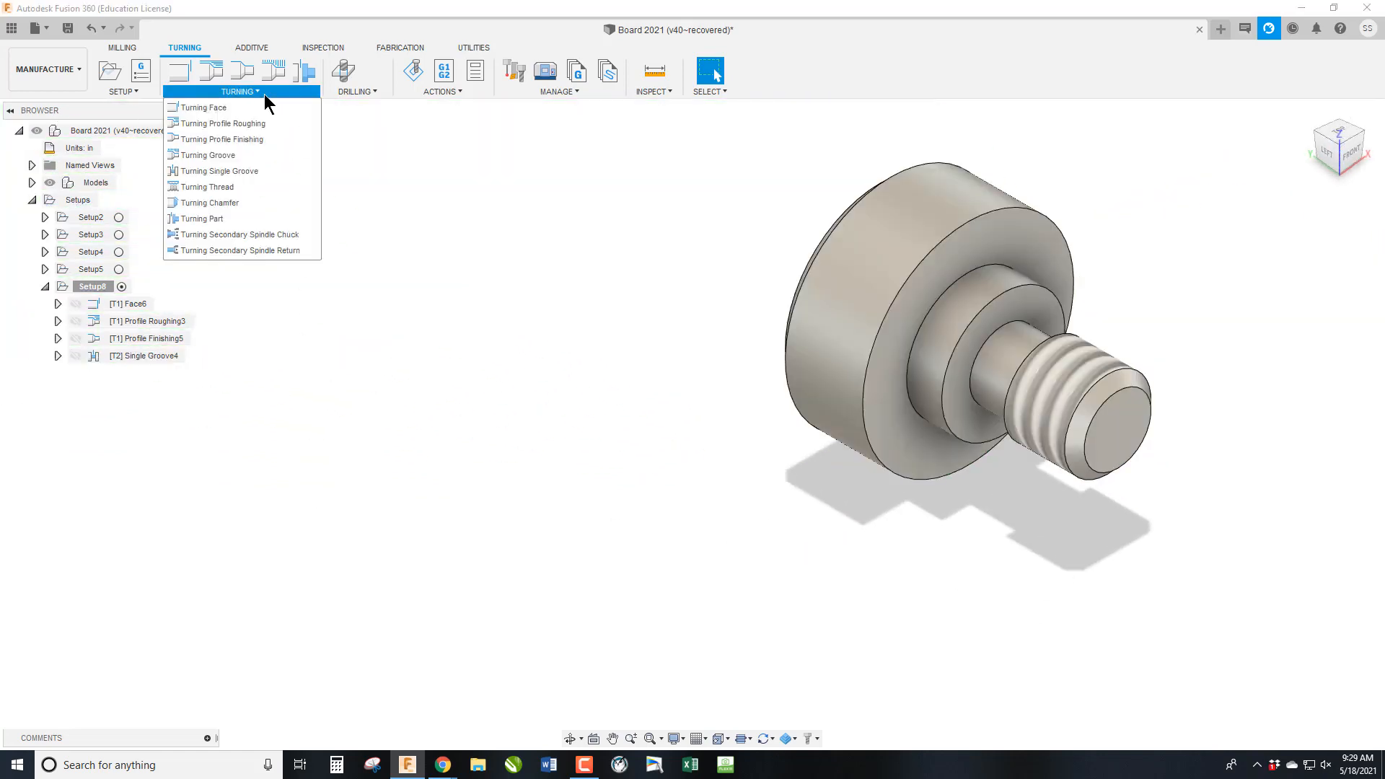
pyautogui.click(254, 184)
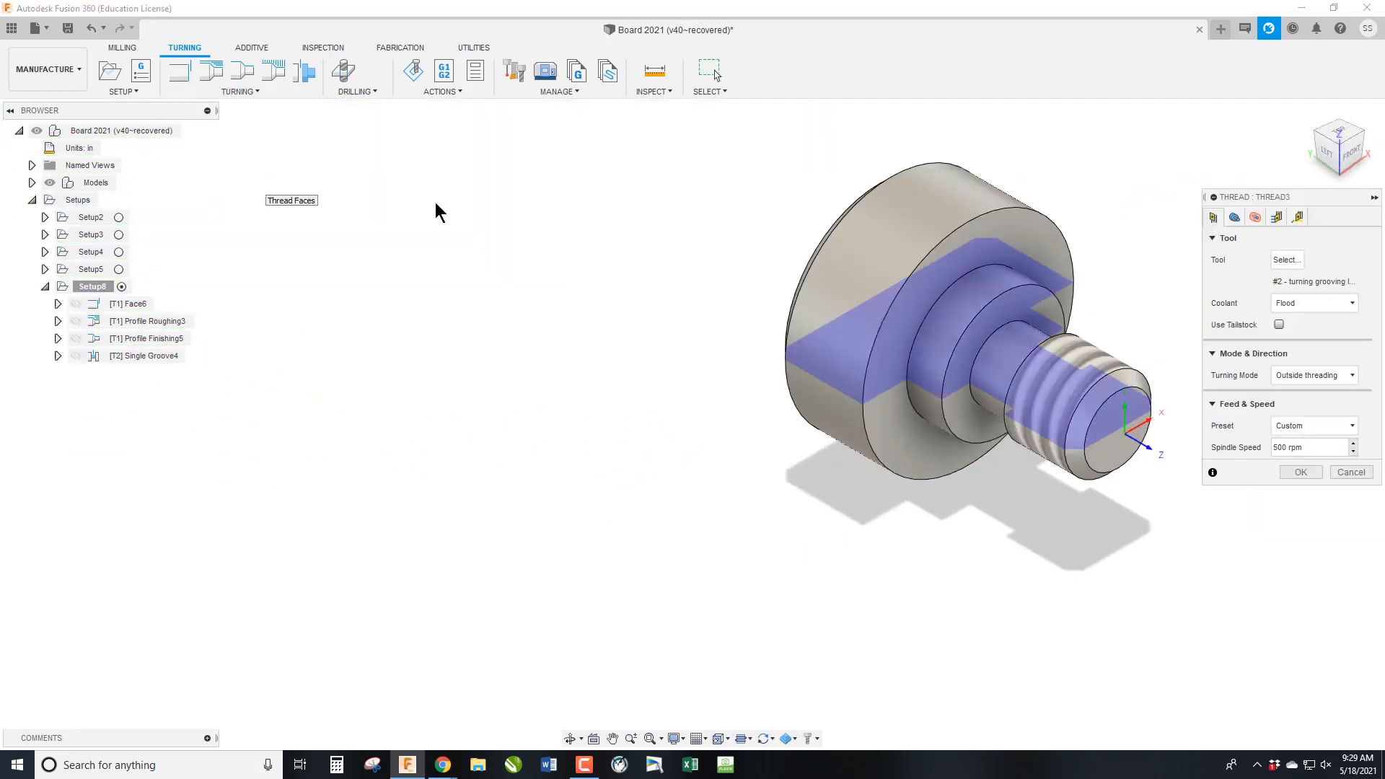
pyautogui.click(1289, 261)
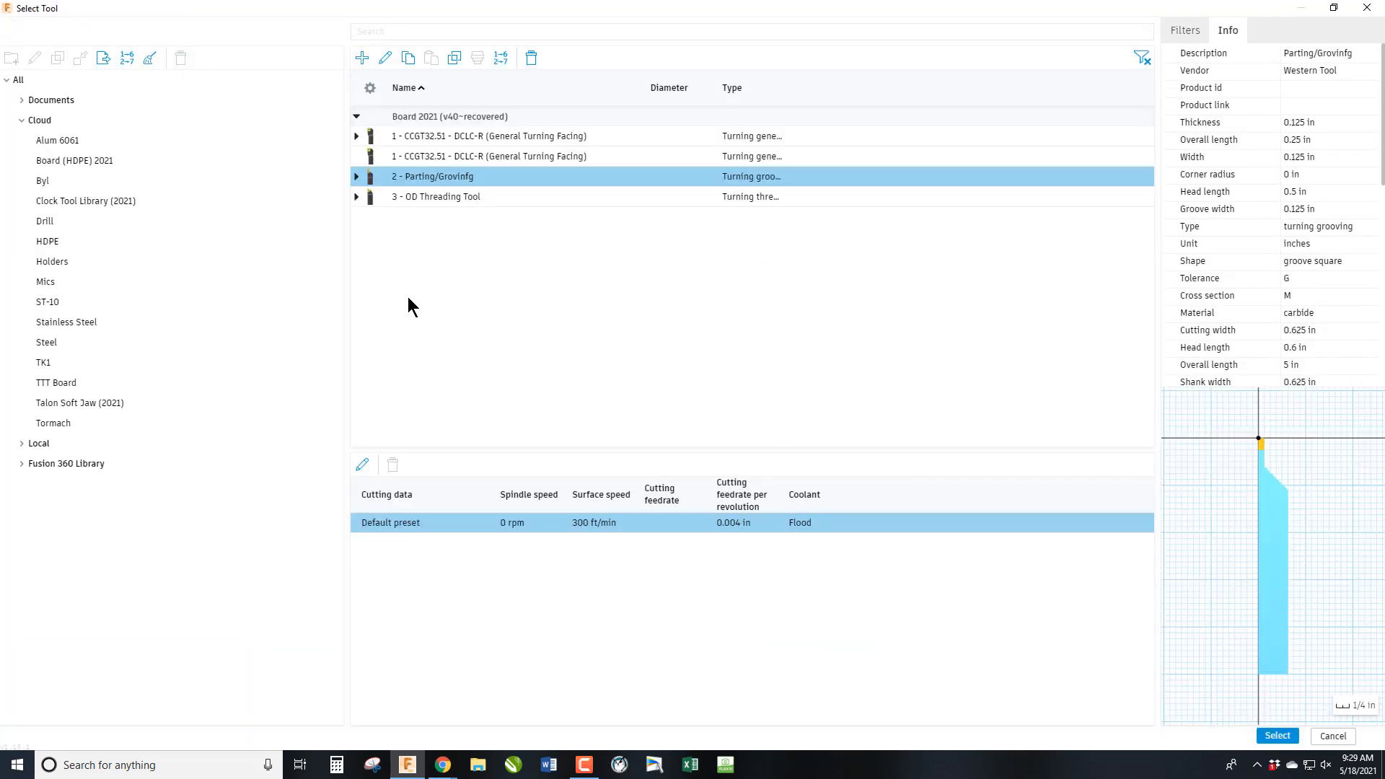
pyautogui.click(461, 197)
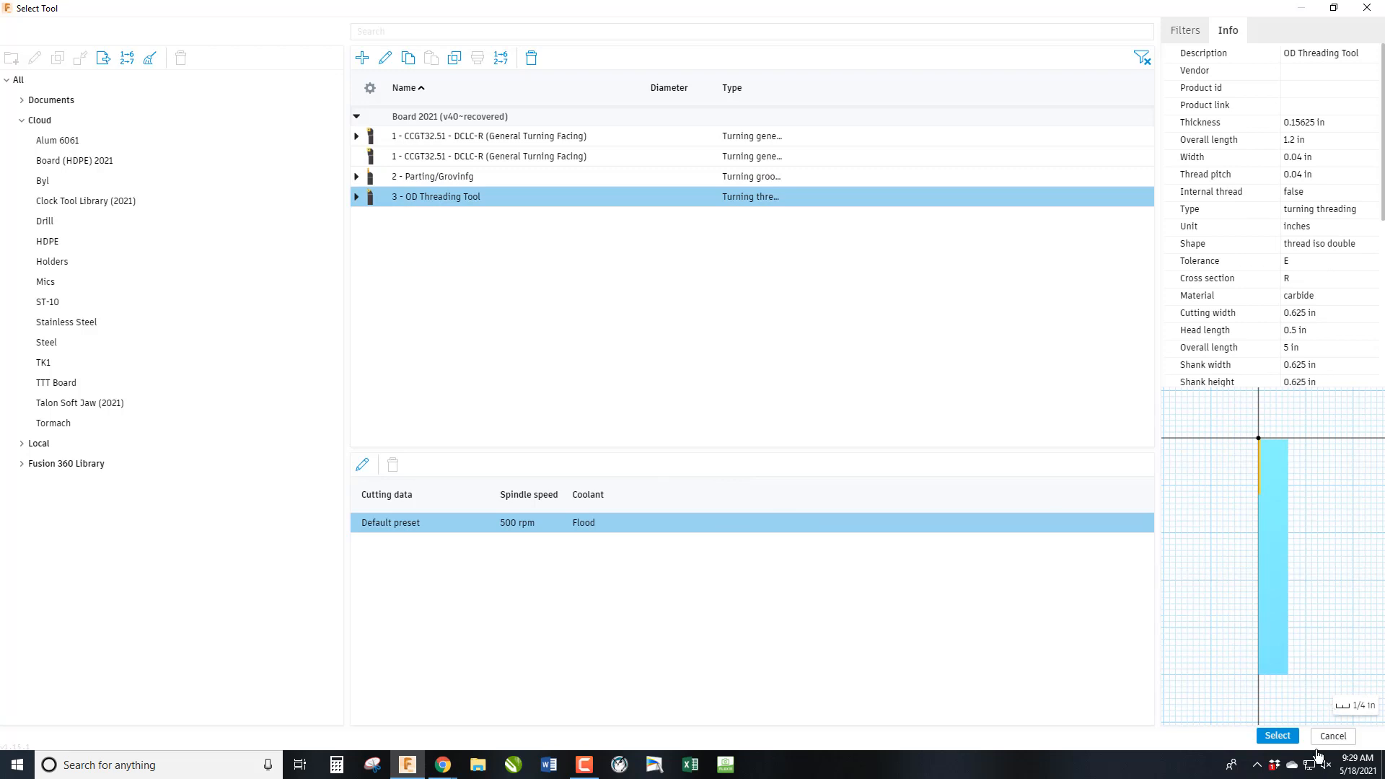
pyautogui.click(1276, 736)
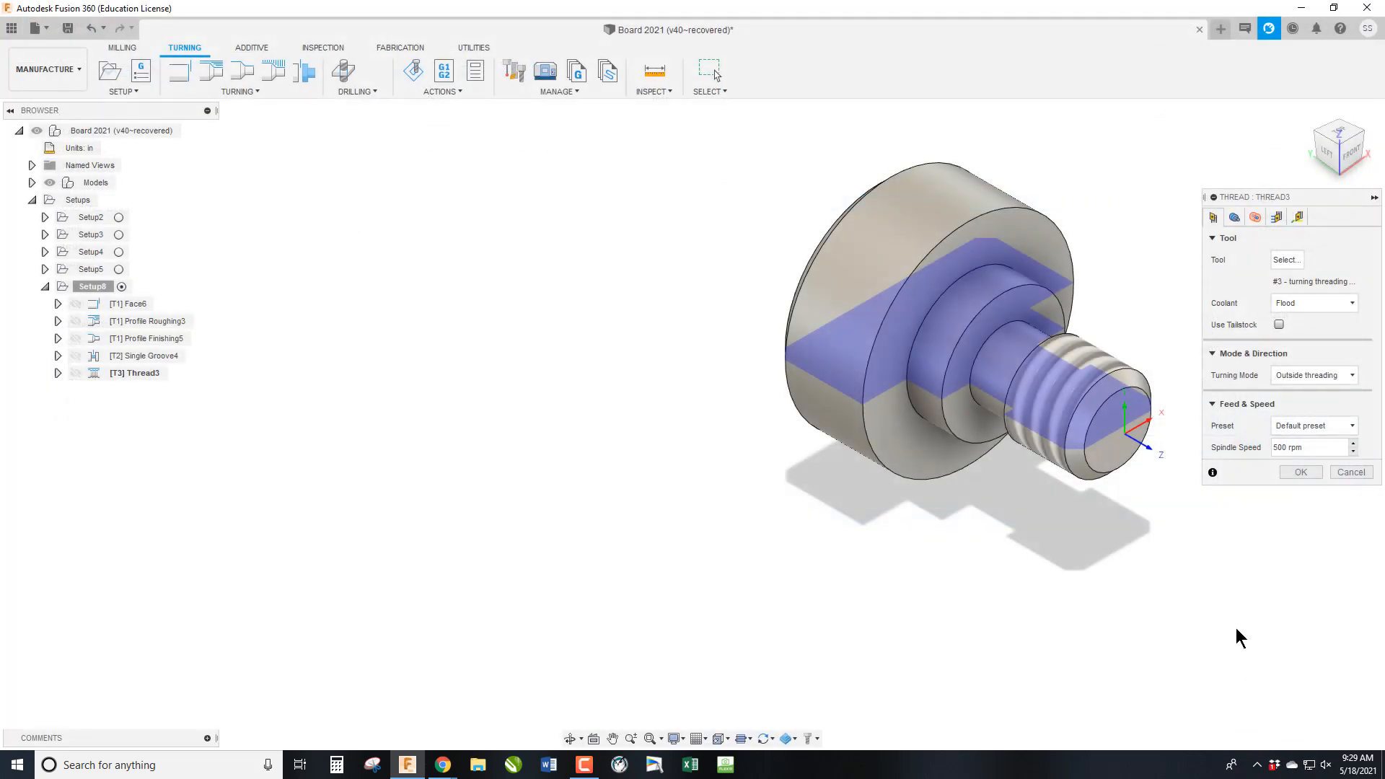
# Step: Select the threaded cylindrical face and set the frontside stock offset to 0.1 in and the backside stock offset to 0.05 in
pyautogui.click(1238, 218)
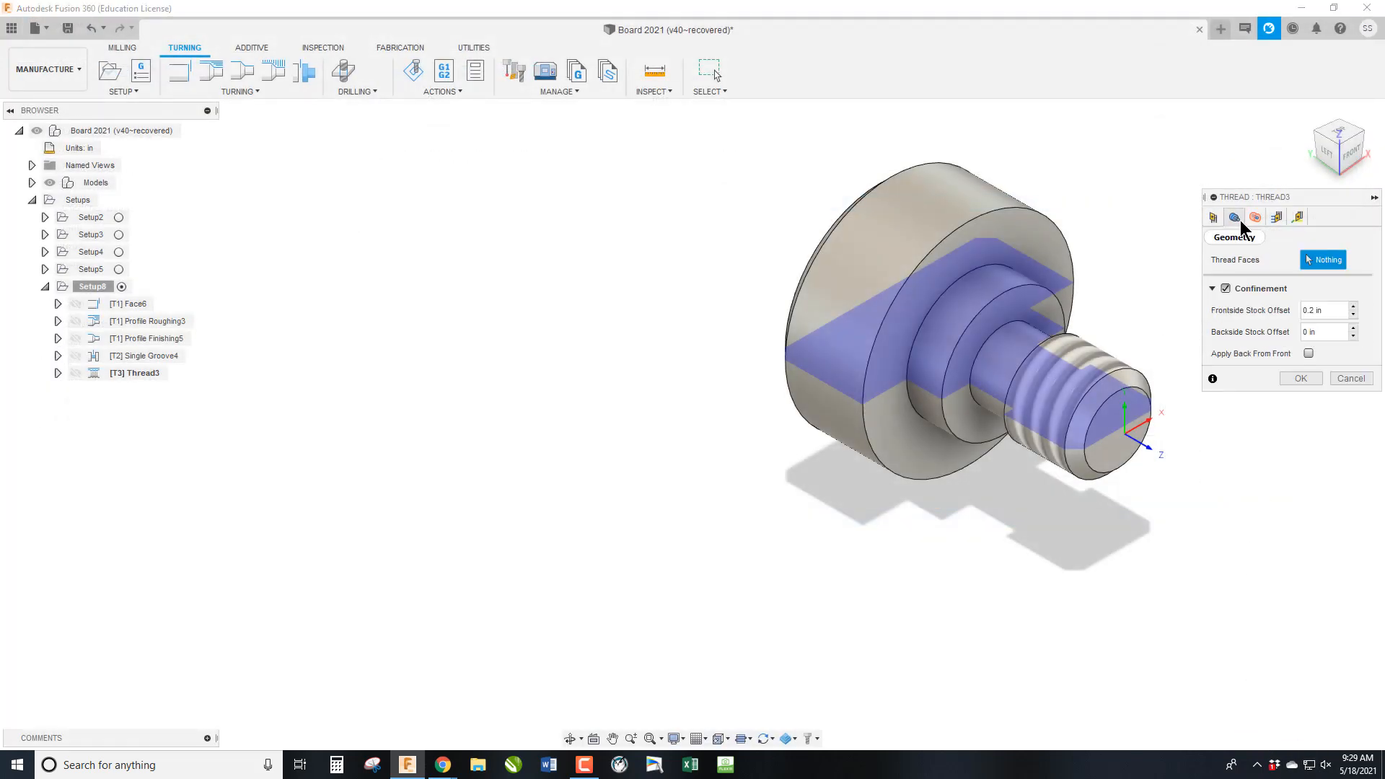
pyautogui.click(1045, 412)
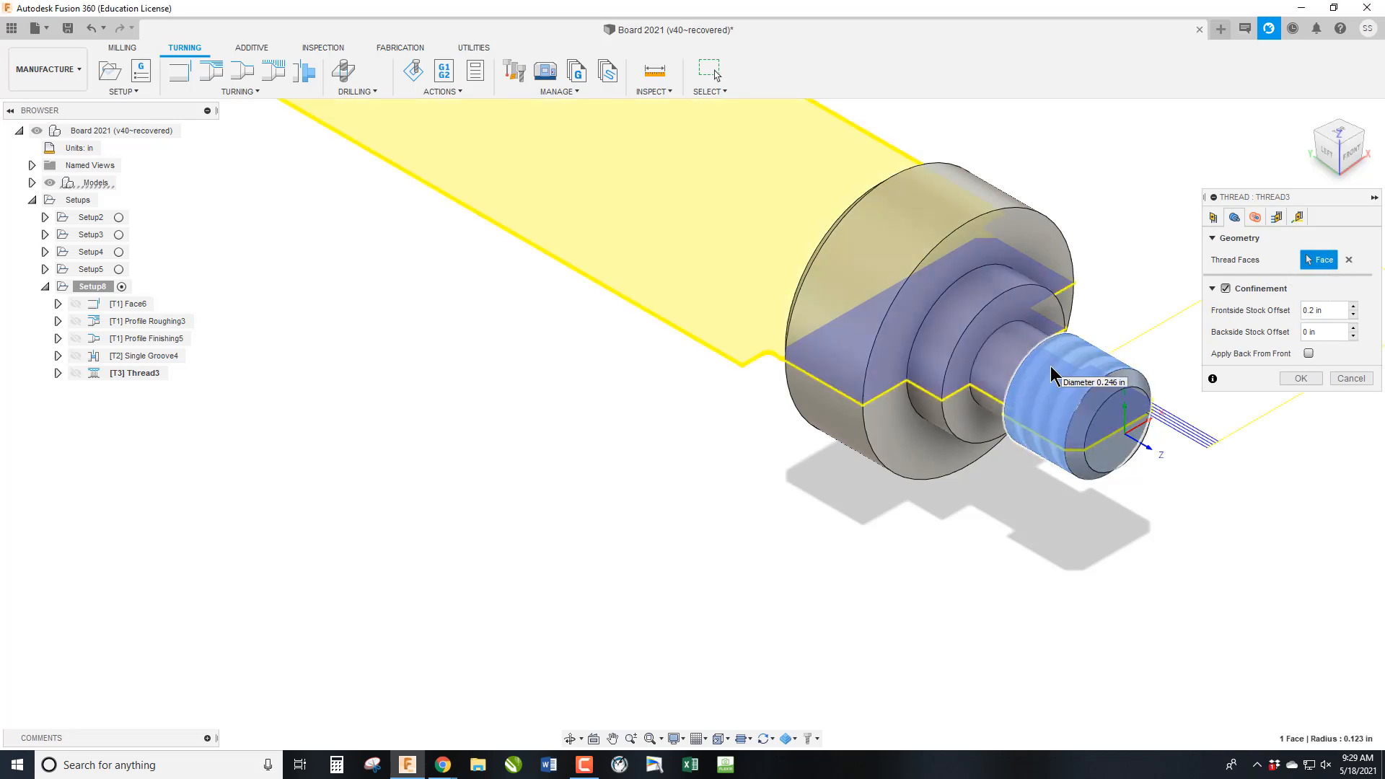
pyautogui.click(1319, 161)
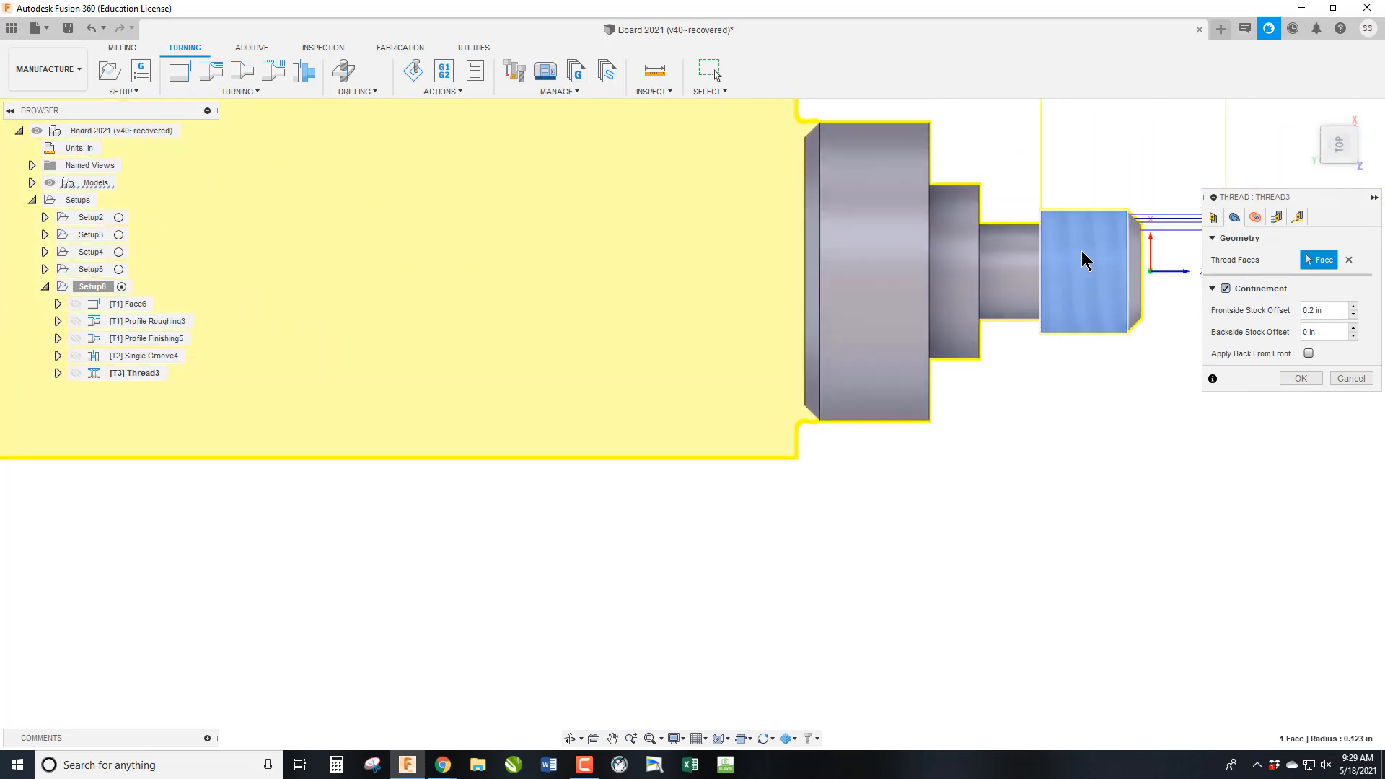
pyautogui.scroll(2, 1080, 249)
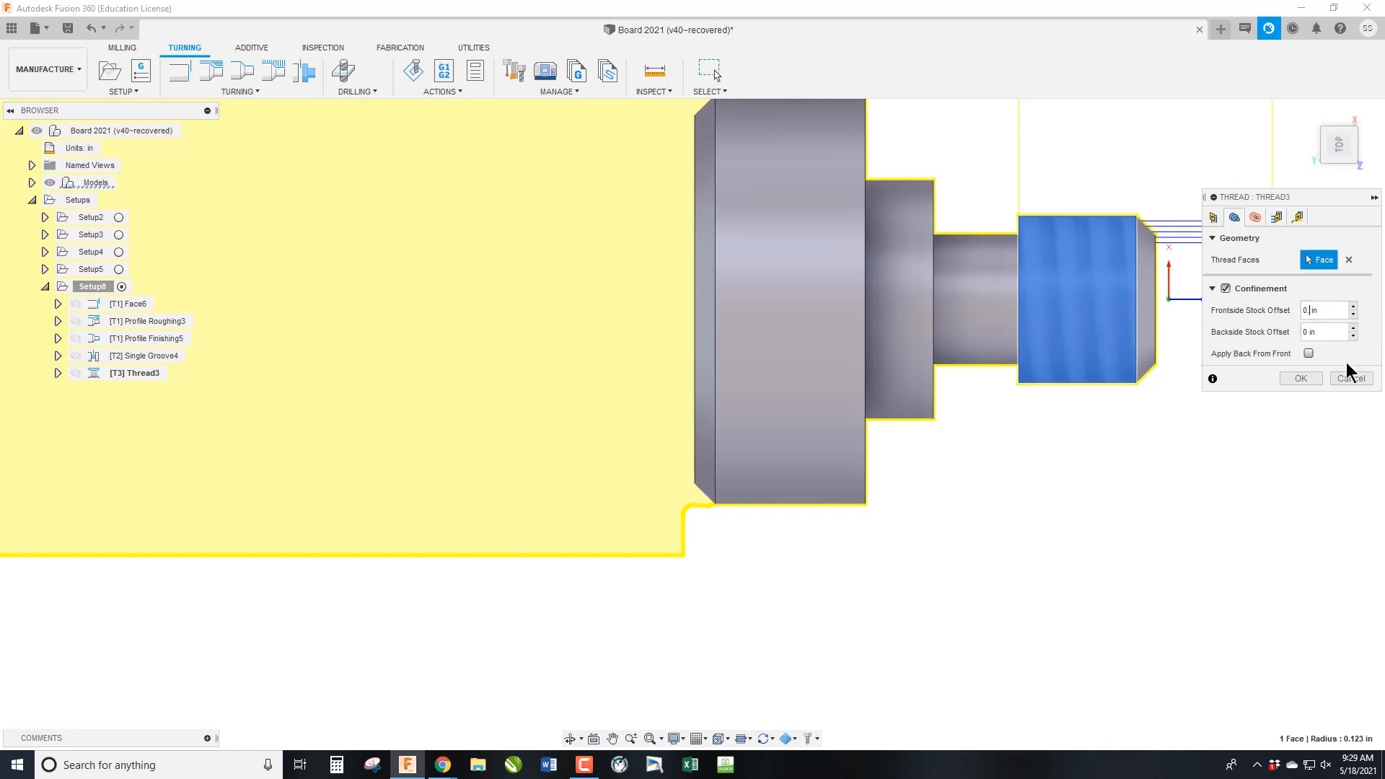
pyautogui.press('Down')
pyautogui.click(1325, 333)
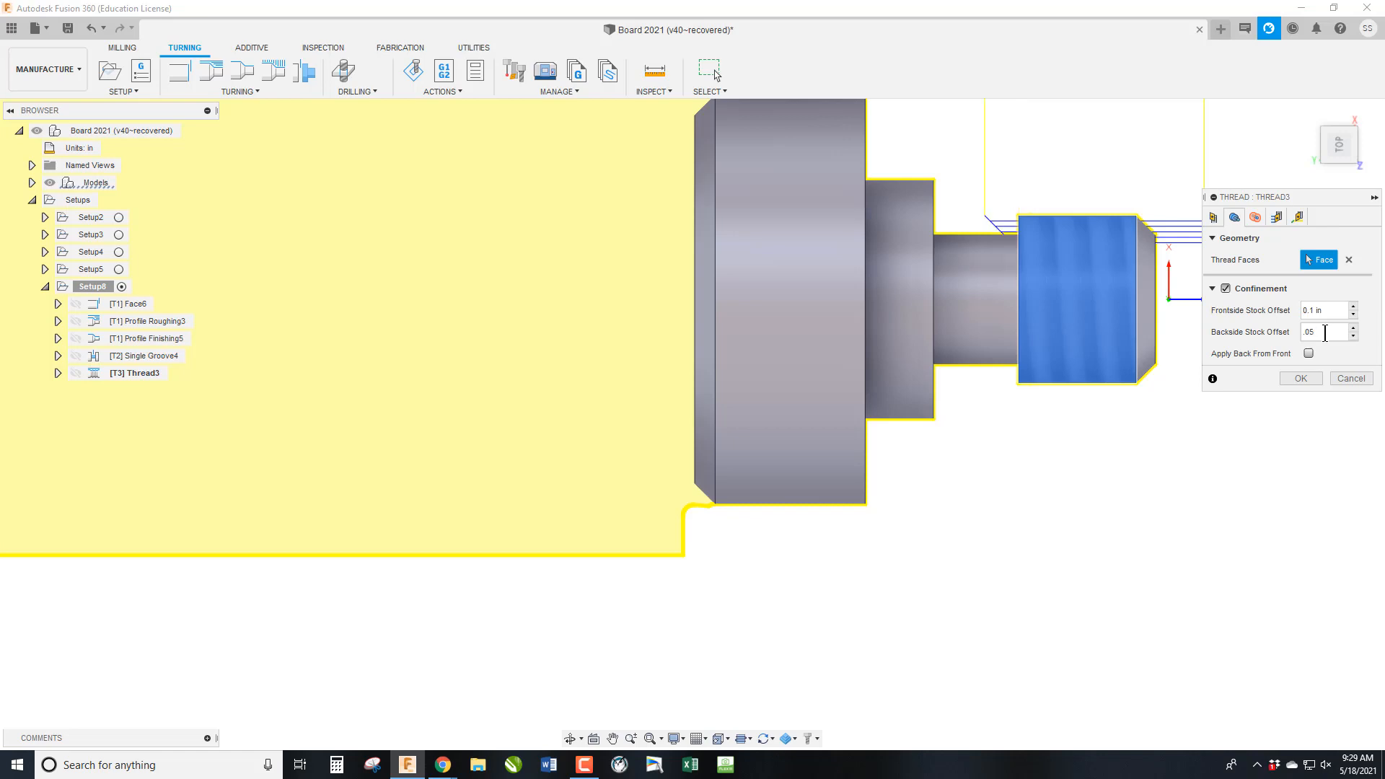
# Step: Review the thread operation's clearance, confinement and pass settings
pyautogui.click(1251, 219)
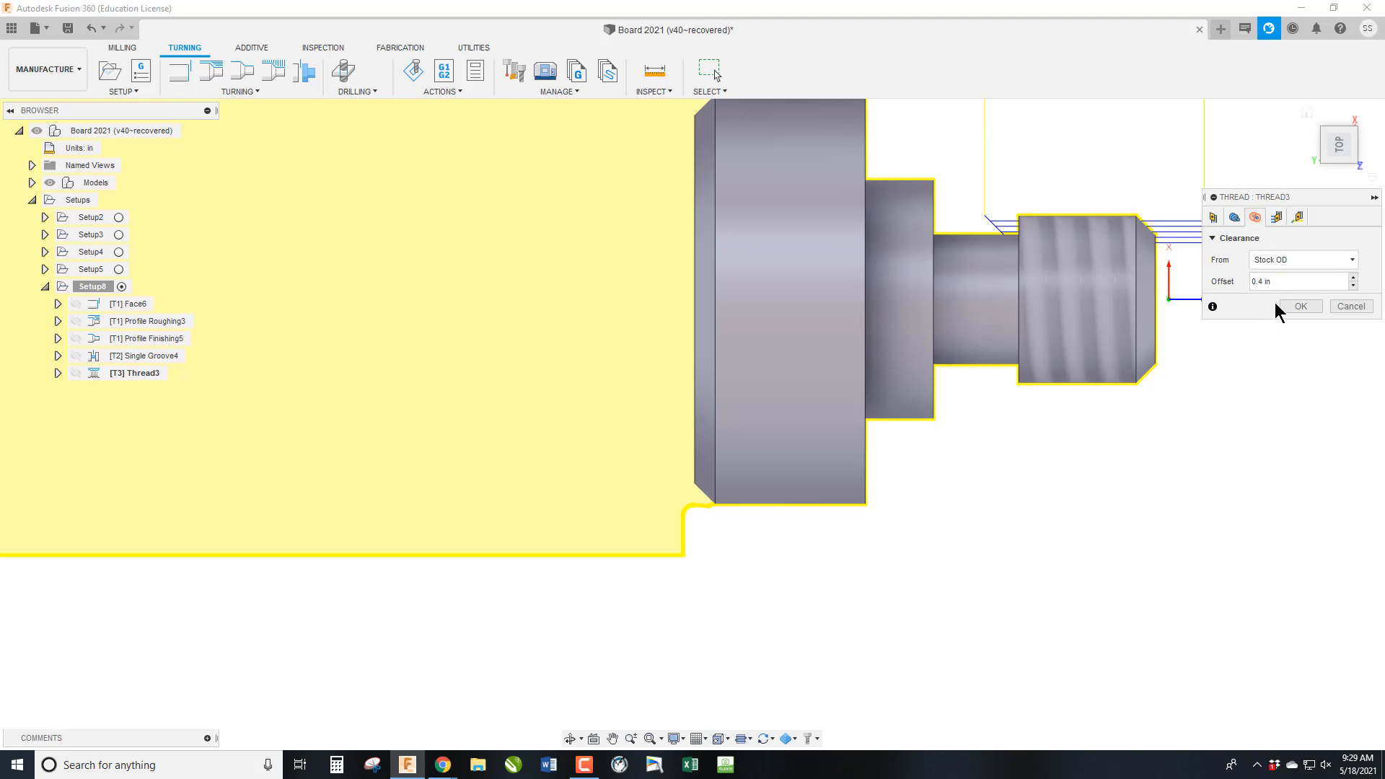
pyautogui.click(1274, 215)
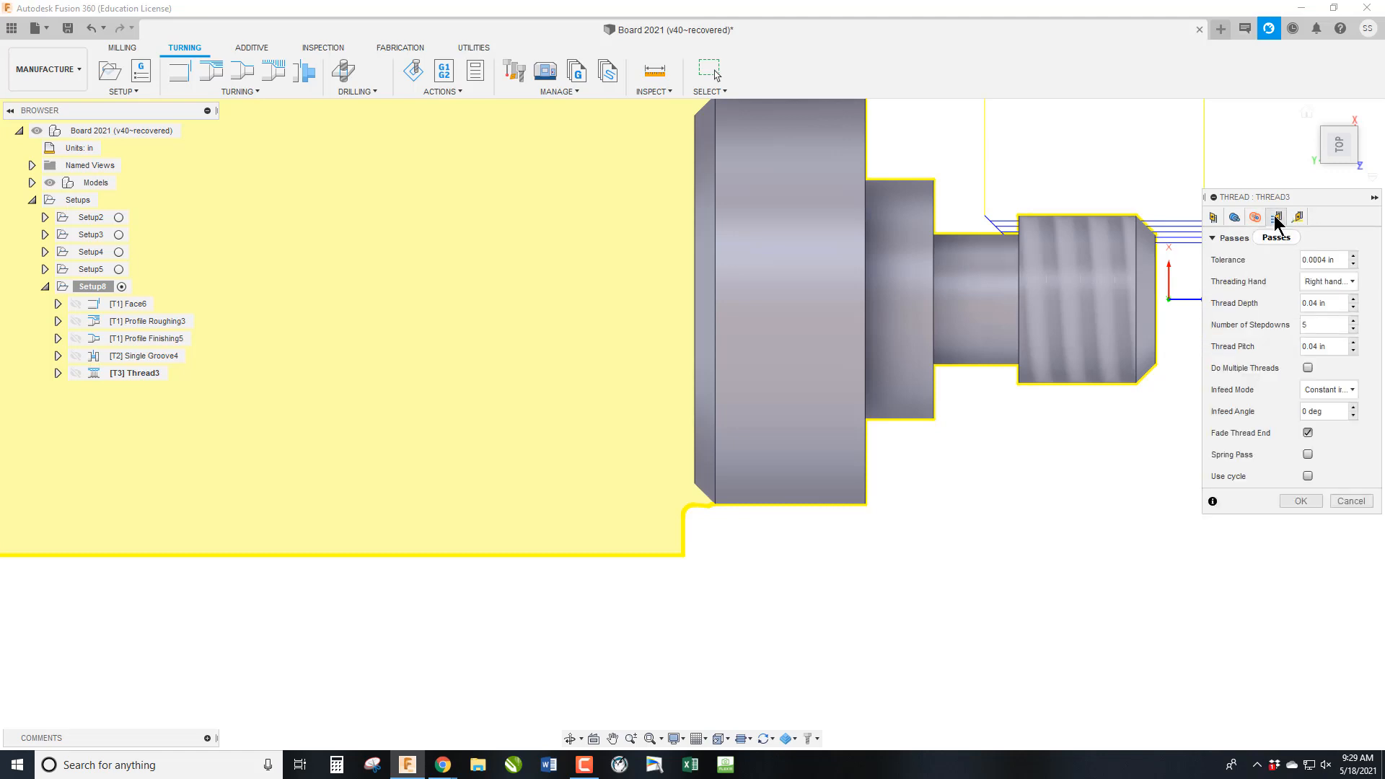
pyautogui.click(1235, 218)
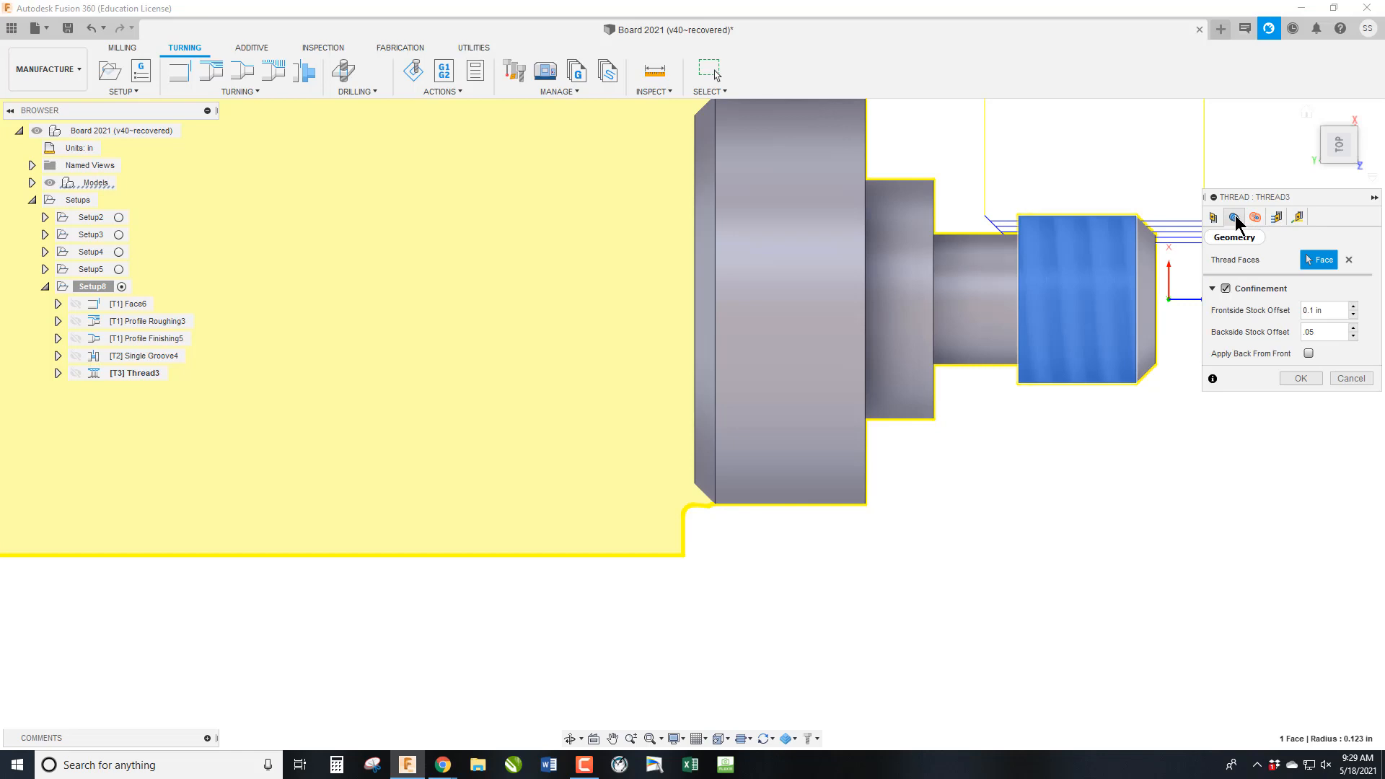
pyautogui.click(1256, 213)
pyautogui.click(1279, 213)
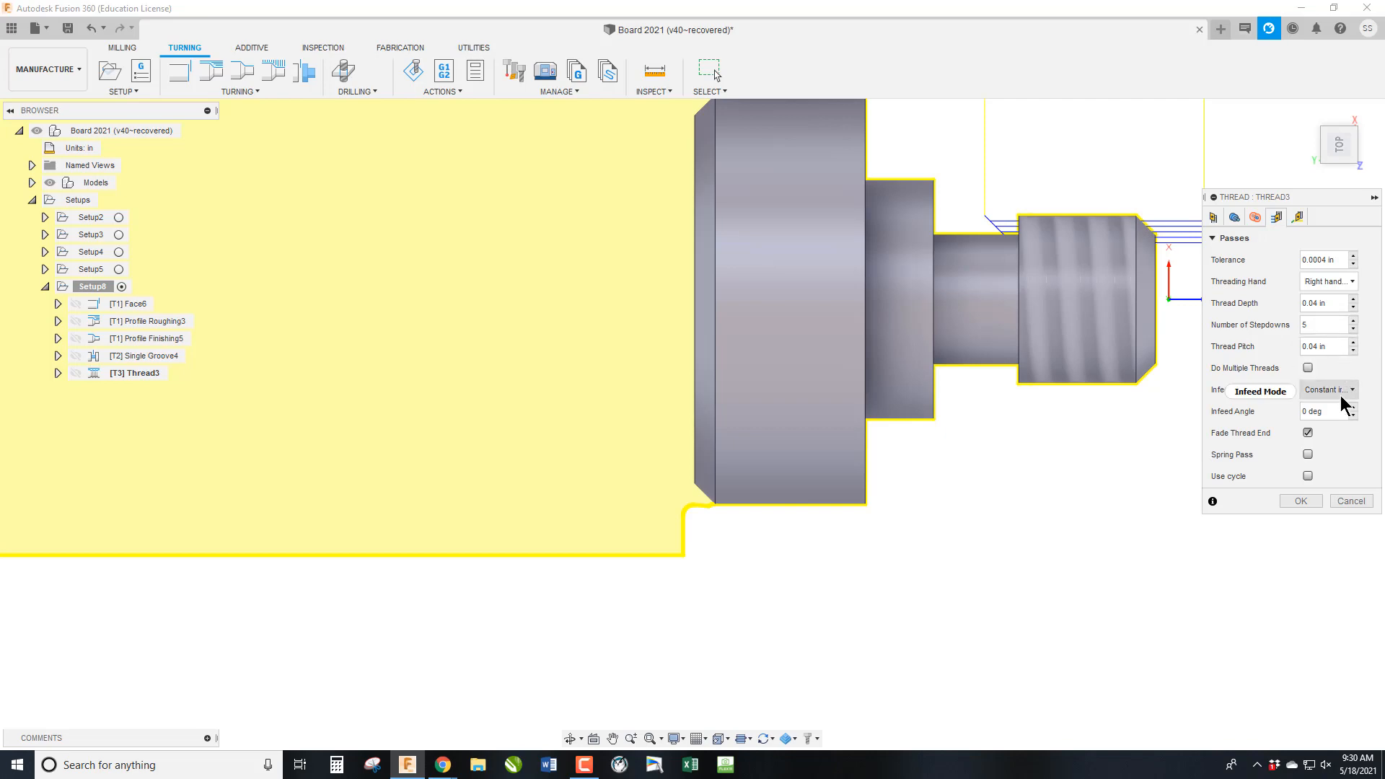
# Step: Consult the 1/4-20 thread calculation in HoverCam Flex11, then return to Fusion 360 and set the thread depth to 0.027 in with 5 stepdowns
pyautogui.click(730, 766)
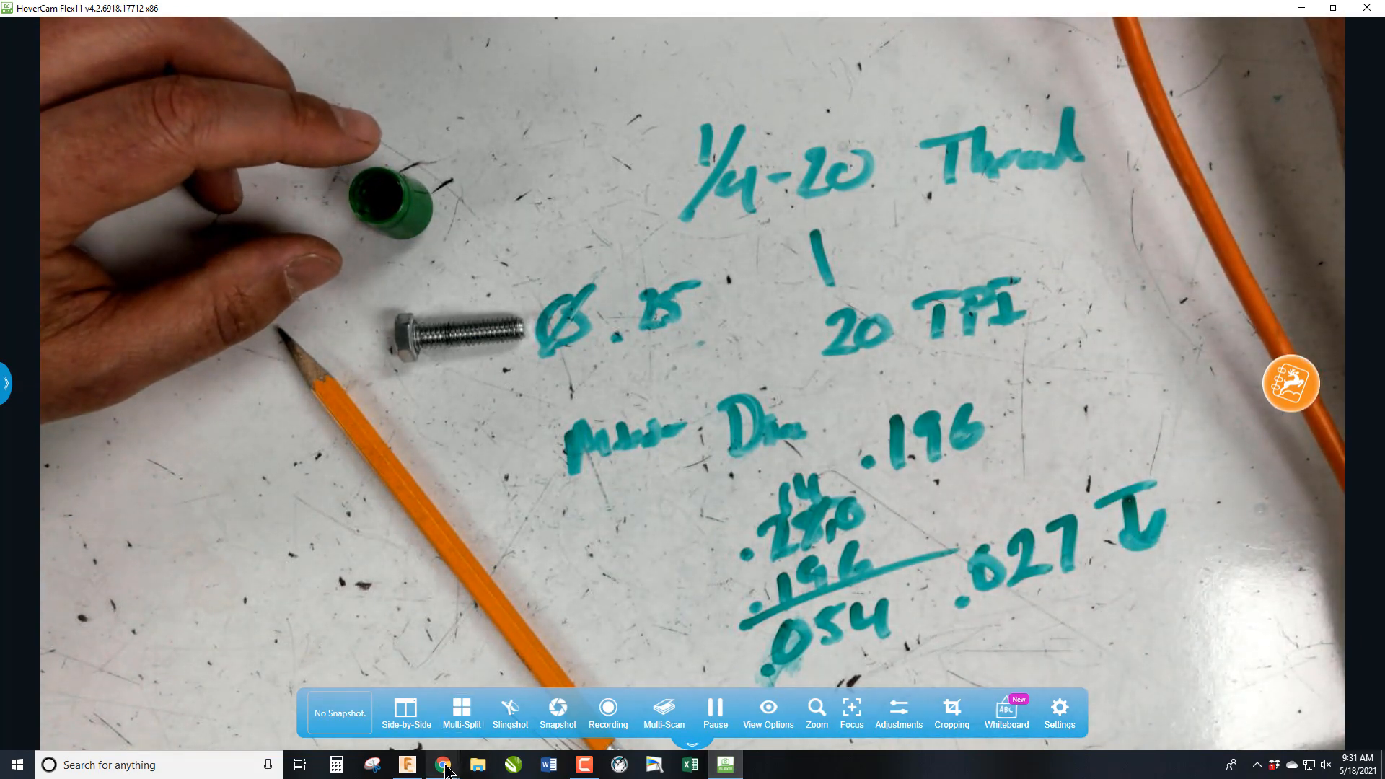
pyautogui.click(409, 766)
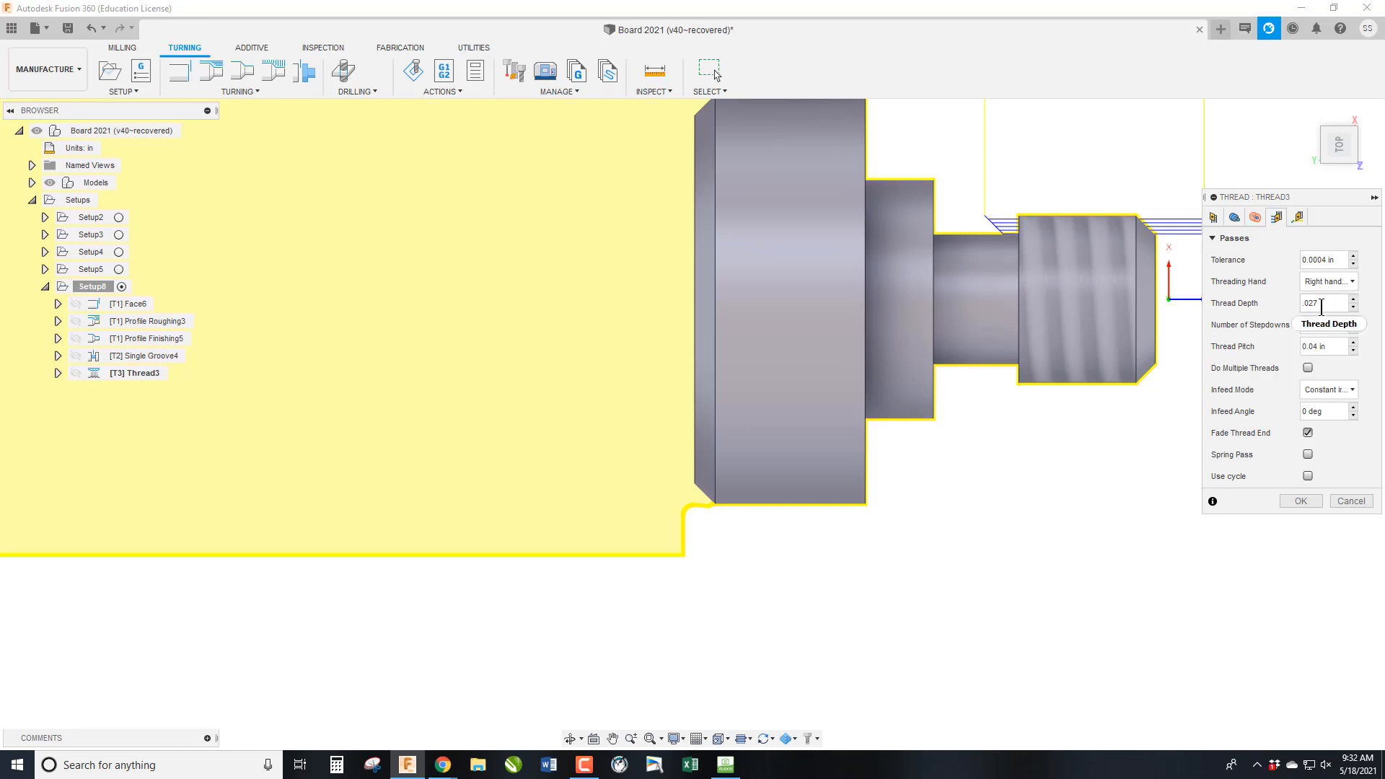
pyautogui.moveTo(1321, 304)
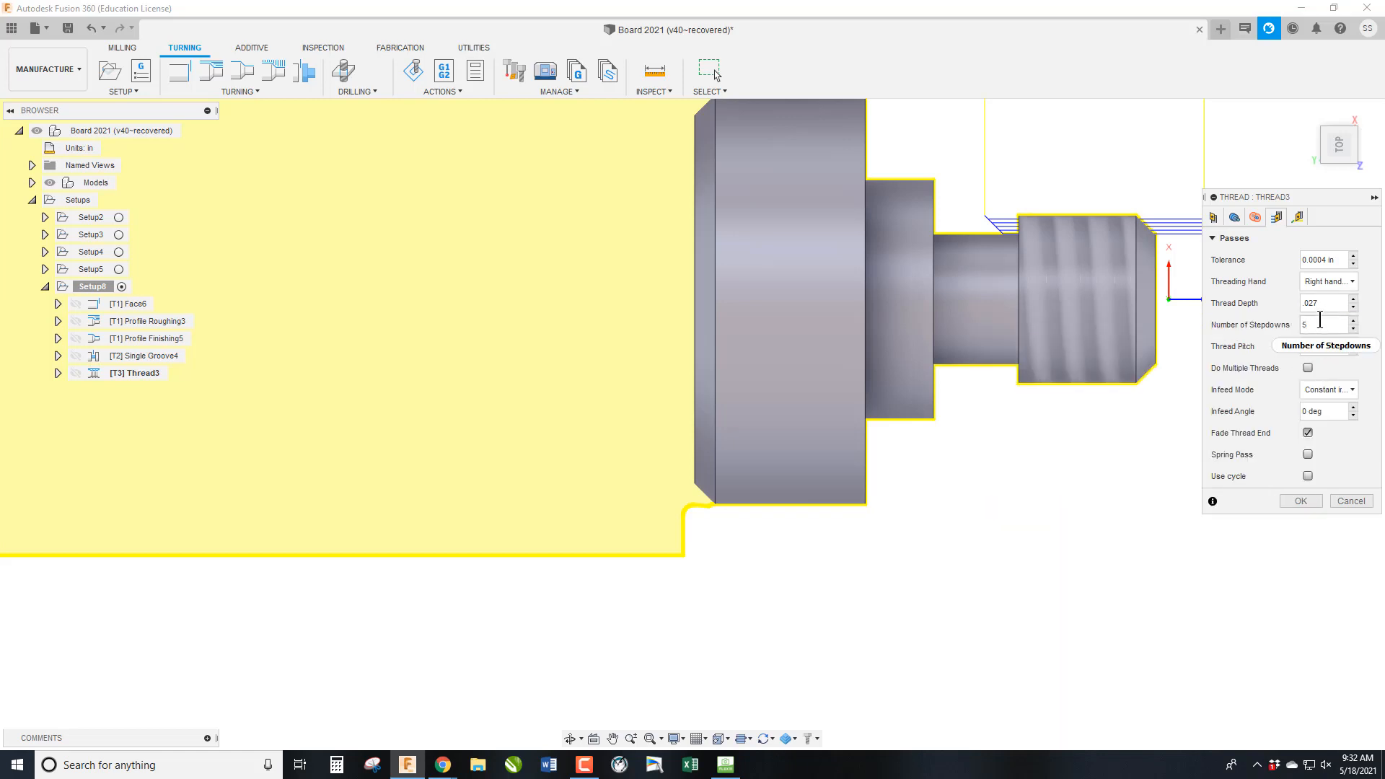
pyautogui.click(1323, 323)
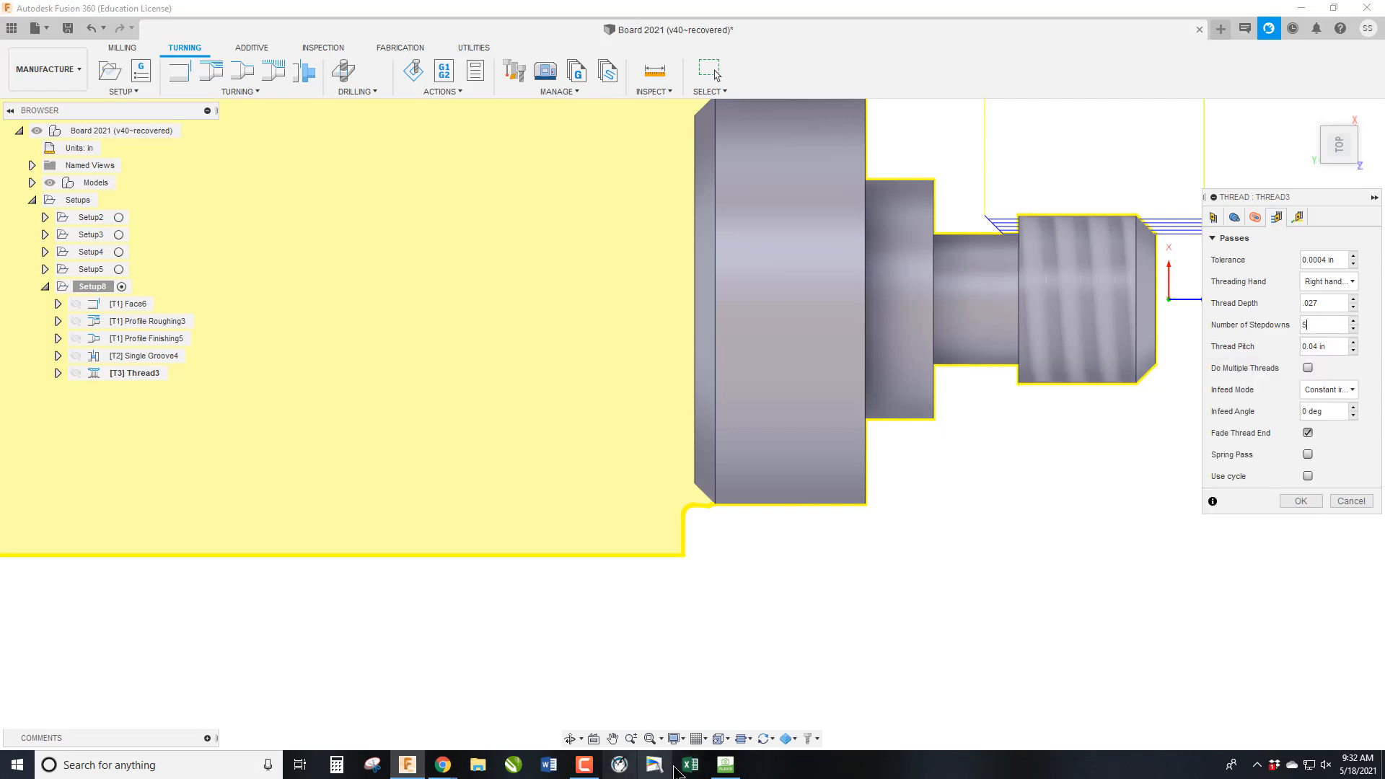
# Step: Consult the 1/4-20 thread pitch calculation in HoverCam Flex11, then return to Fusion 360, set the thread pitch to 0.05 in and generate the toolpath
pyautogui.click(719, 766)
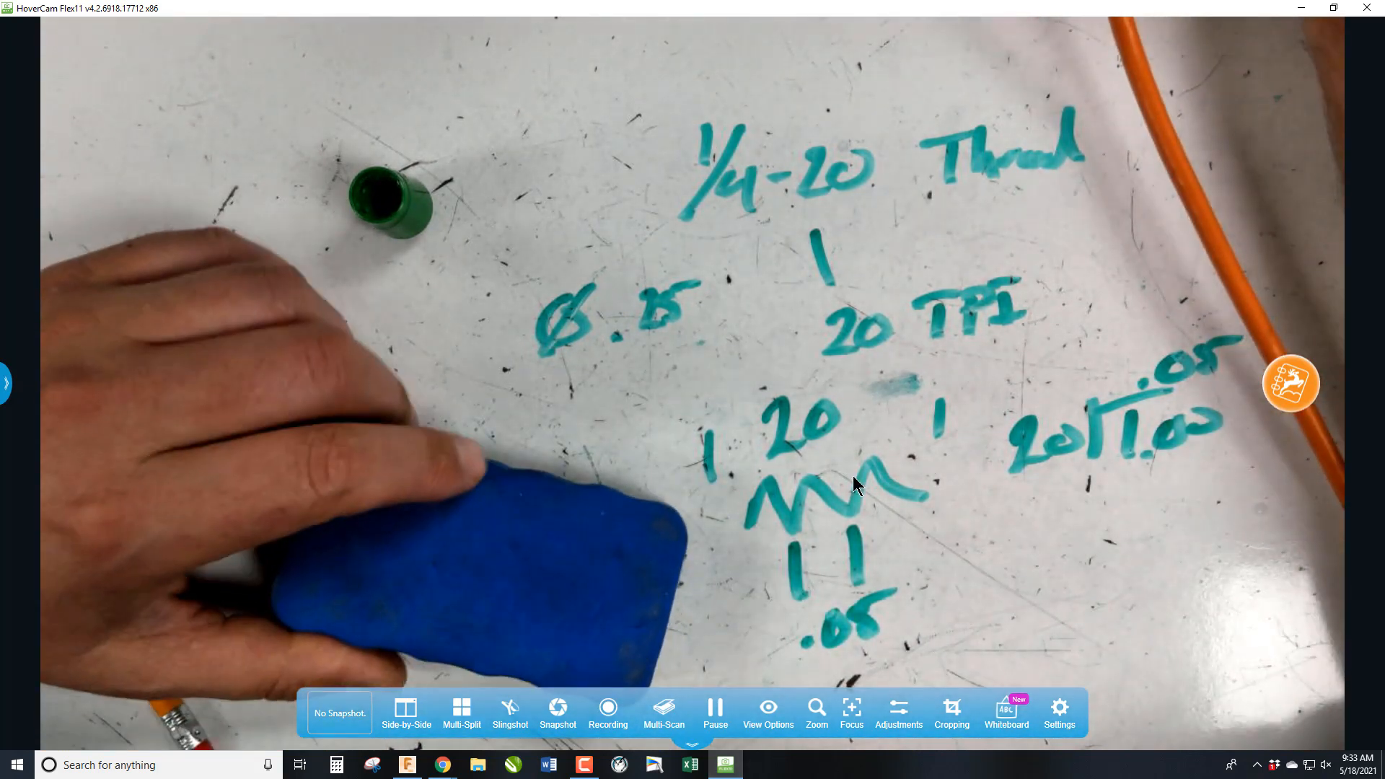
pyautogui.click(1303, 9)
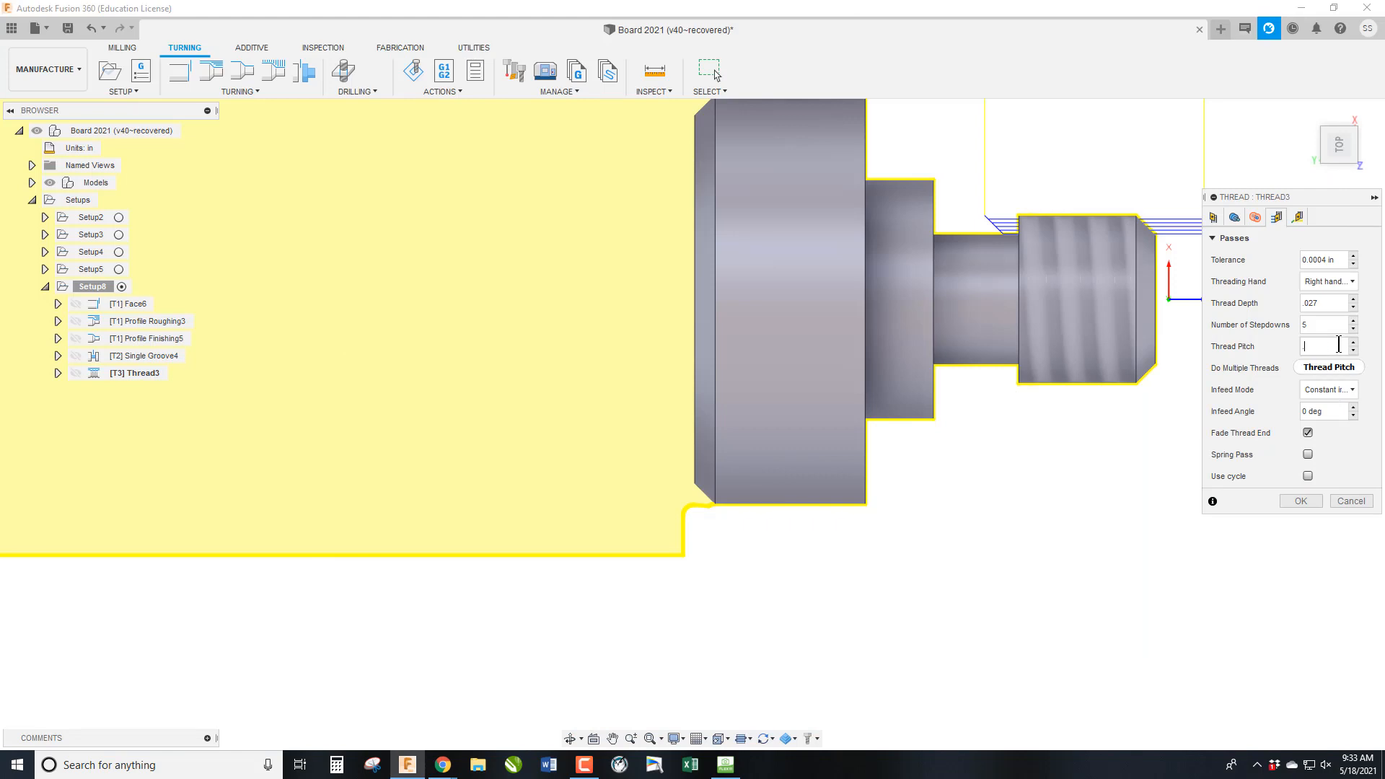
pyautogui.write('.05')
pyautogui.moveTo(1319, 308)
pyautogui.moveTo(1324, 342)
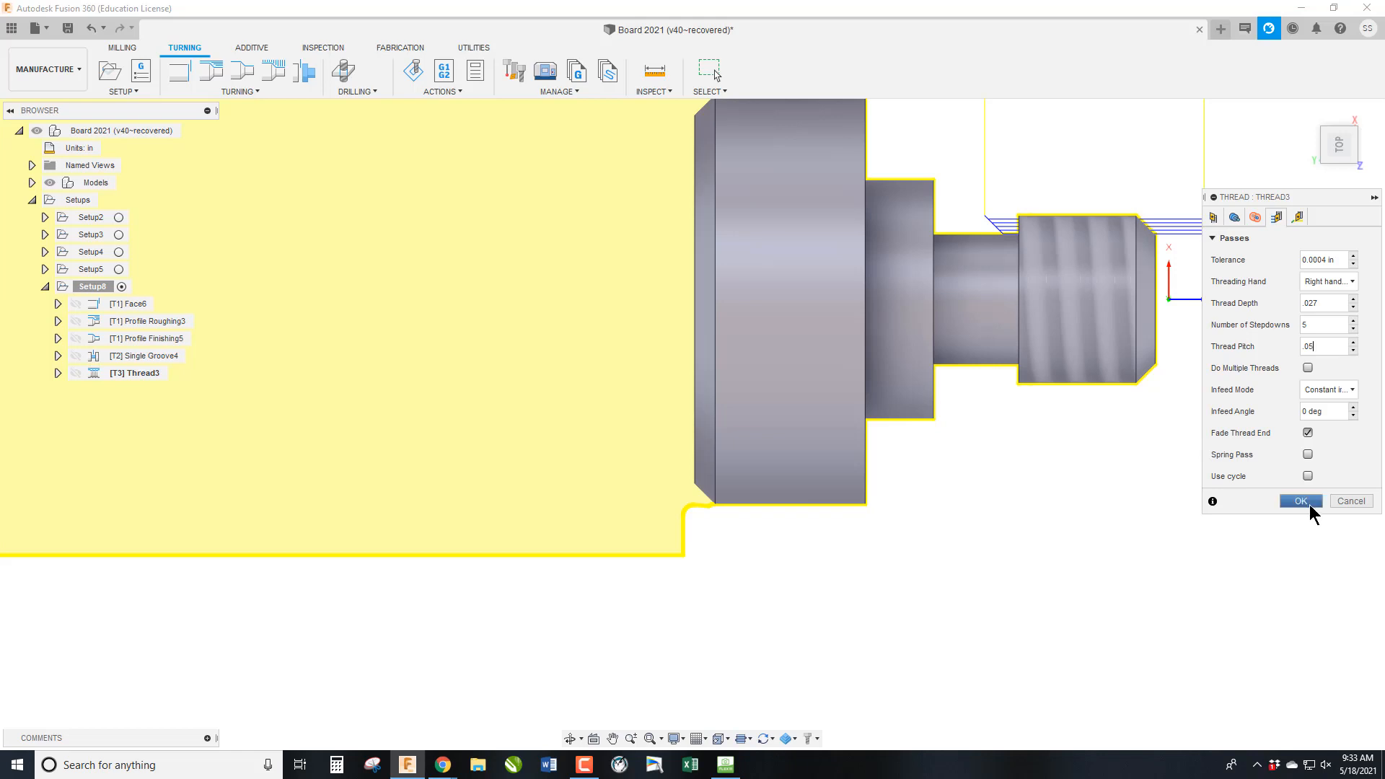
pyautogui.click(1302, 501)
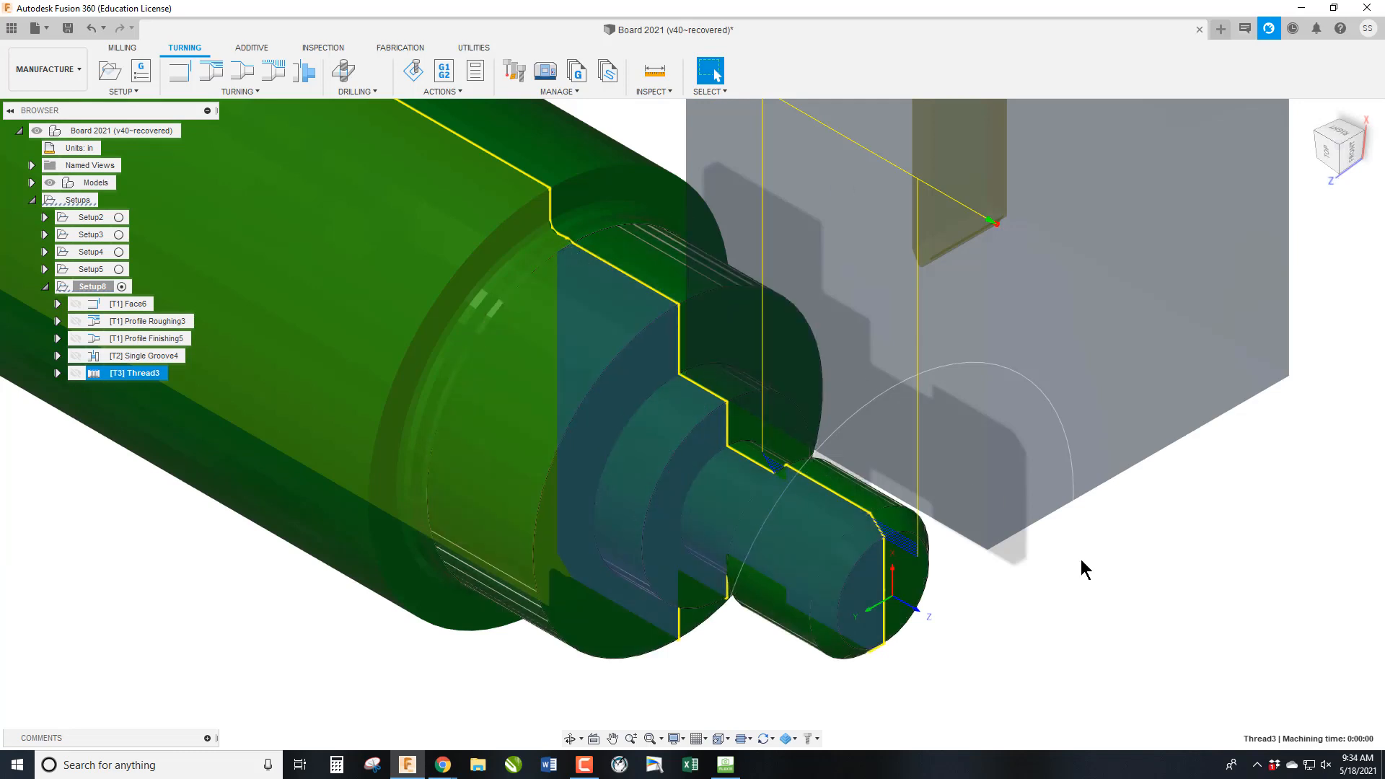
# Step: Start a Turning Part operation on the screw using tool 2, the turning grooving tool
pyautogui.click(1150, 656)
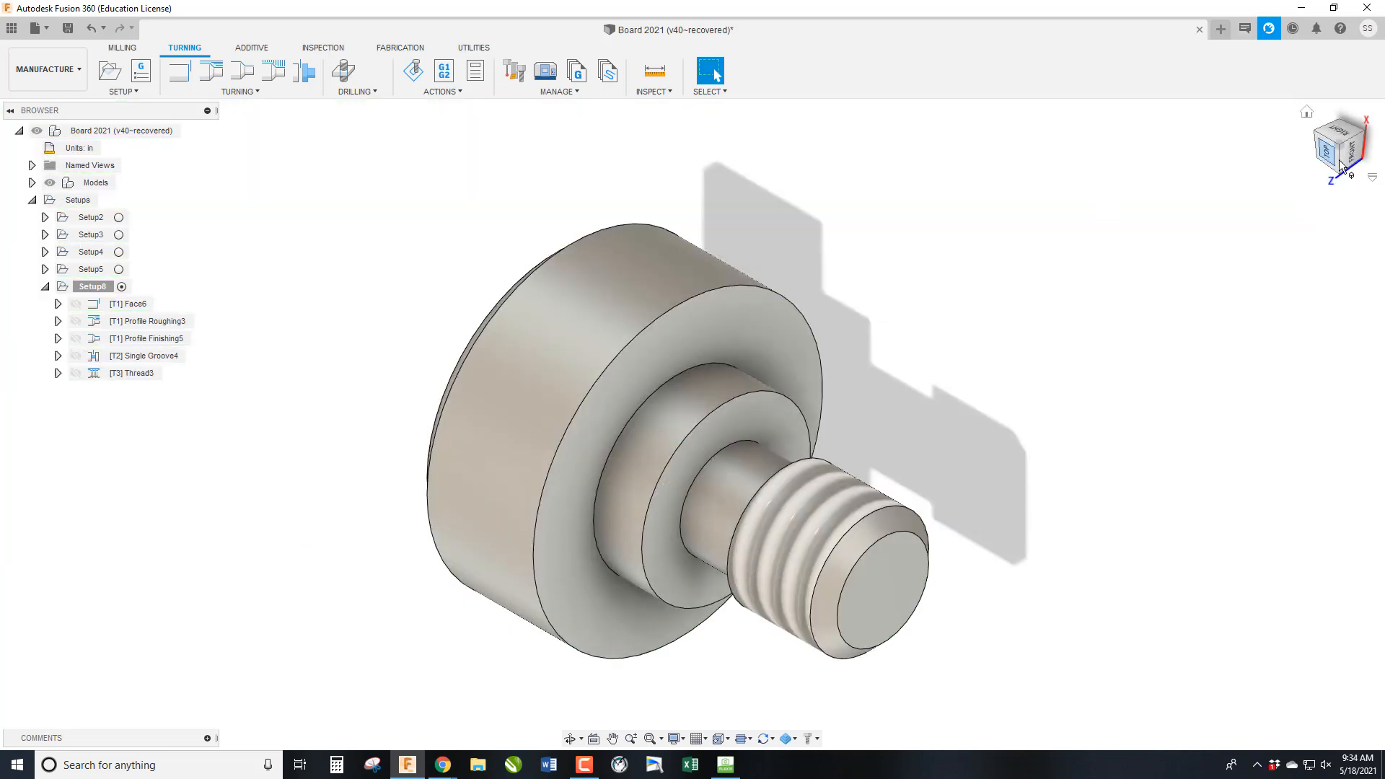
pyautogui.moveTo(1341, 160); pyautogui.dragTo(1057, 166)
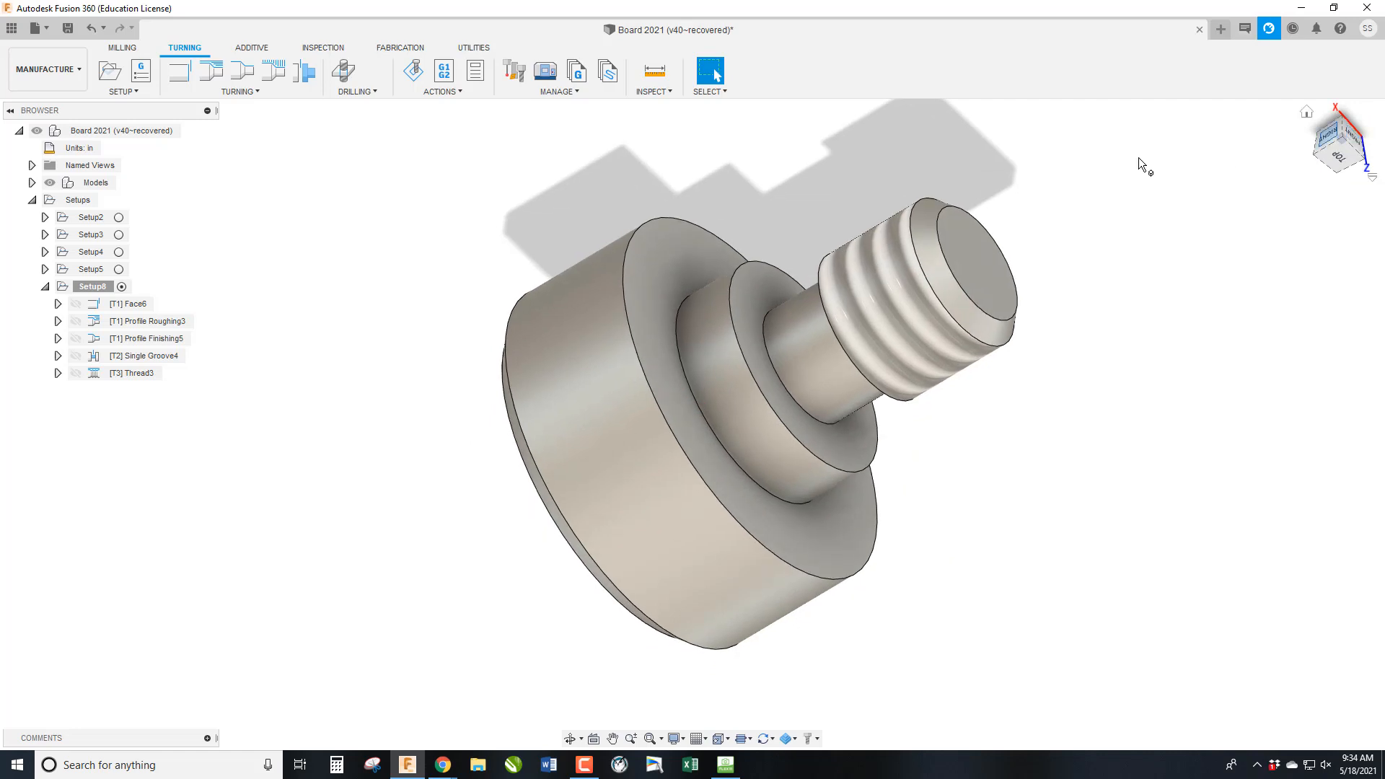
pyautogui.click(305, 73)
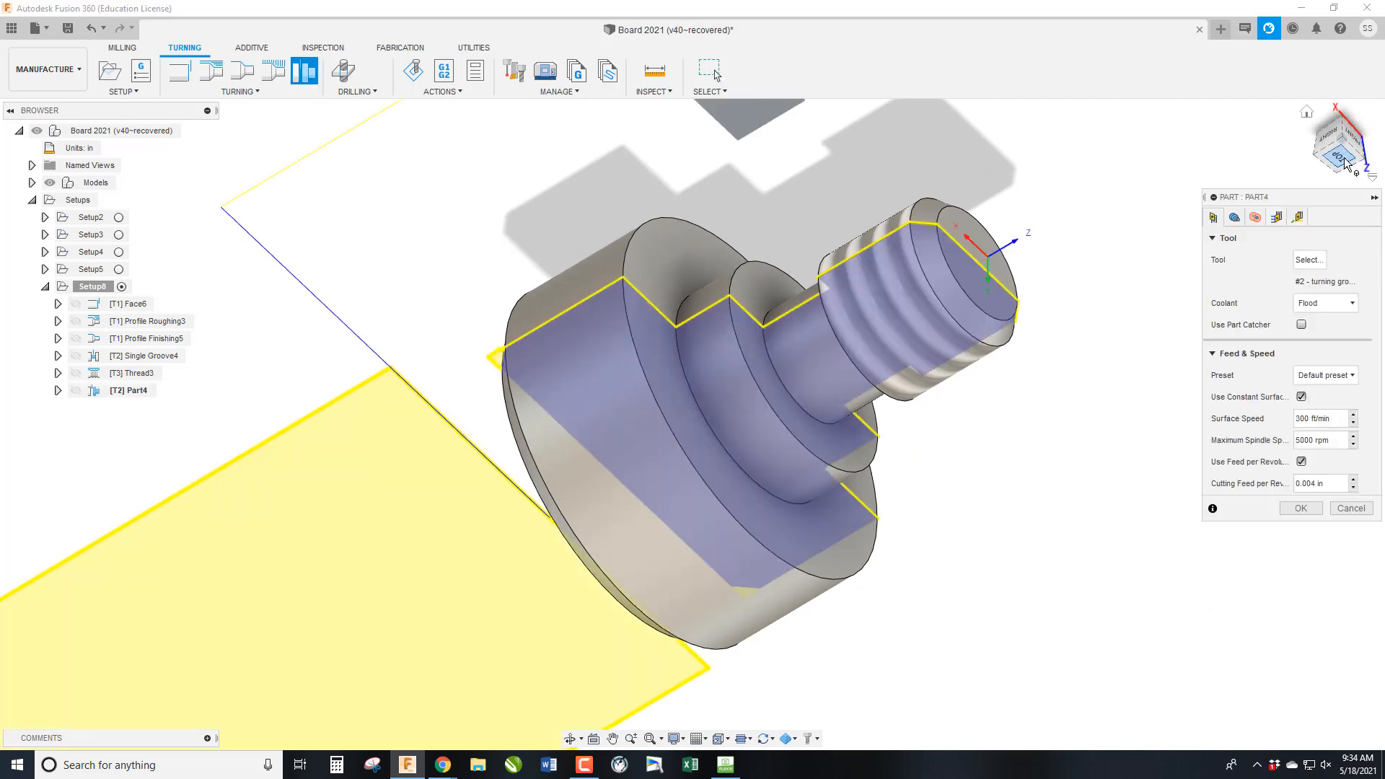
pyautogui.moveTo(1345, 163); pyautogui.dragTo(1284, 166)
pyautogui.scroll(-5, 722, 497)
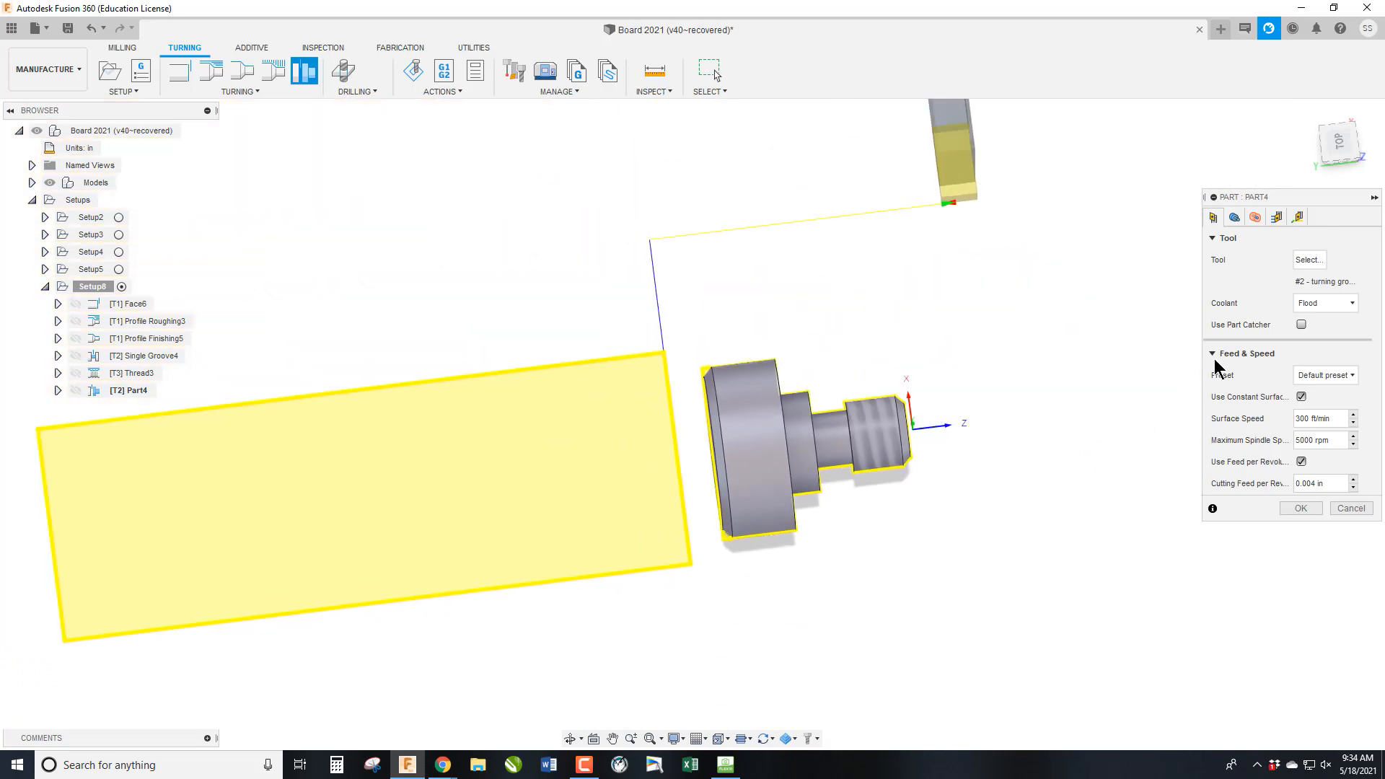
# Step: Enable a chamfer edge break with a width of 0.105 in for the part operation and generate its toolpath
pyautogui.click(1234, 217)
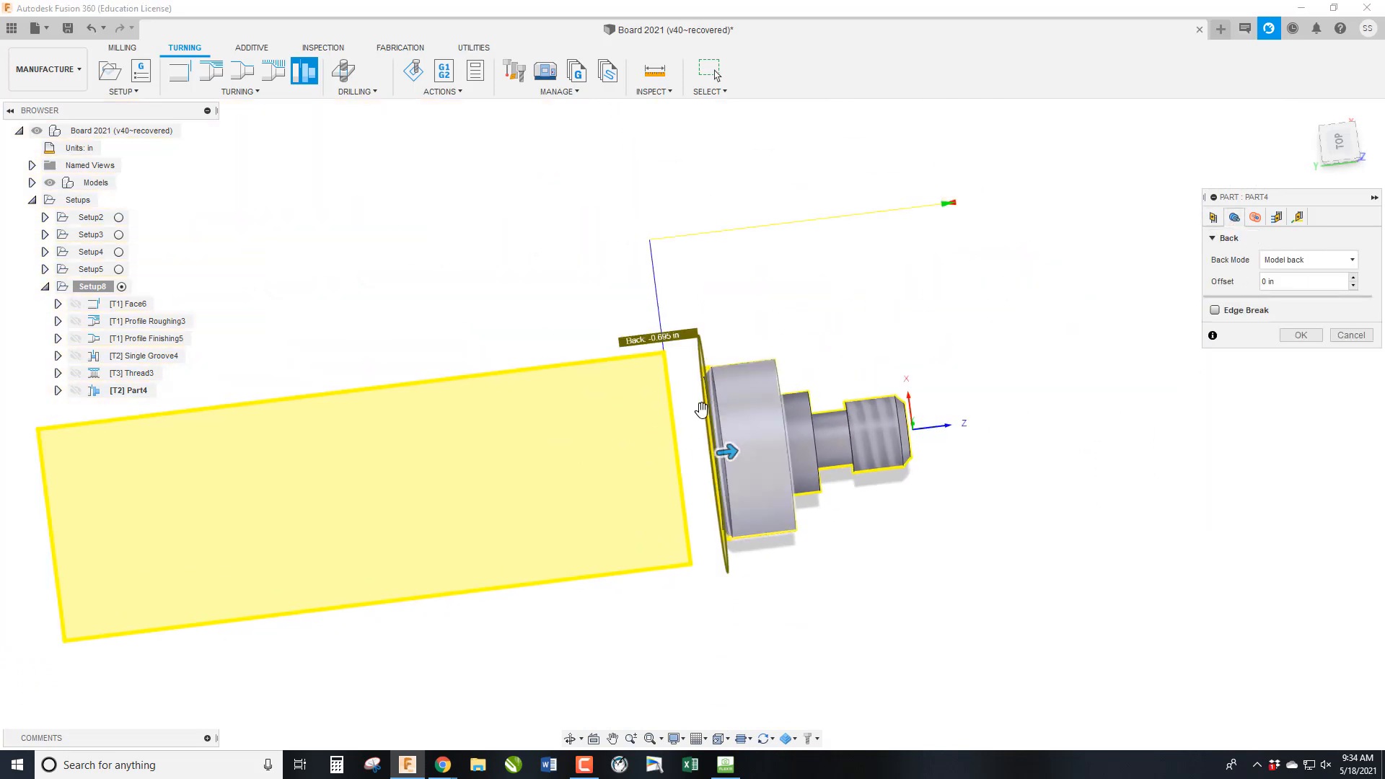
pyautogui.click(1214, 311)
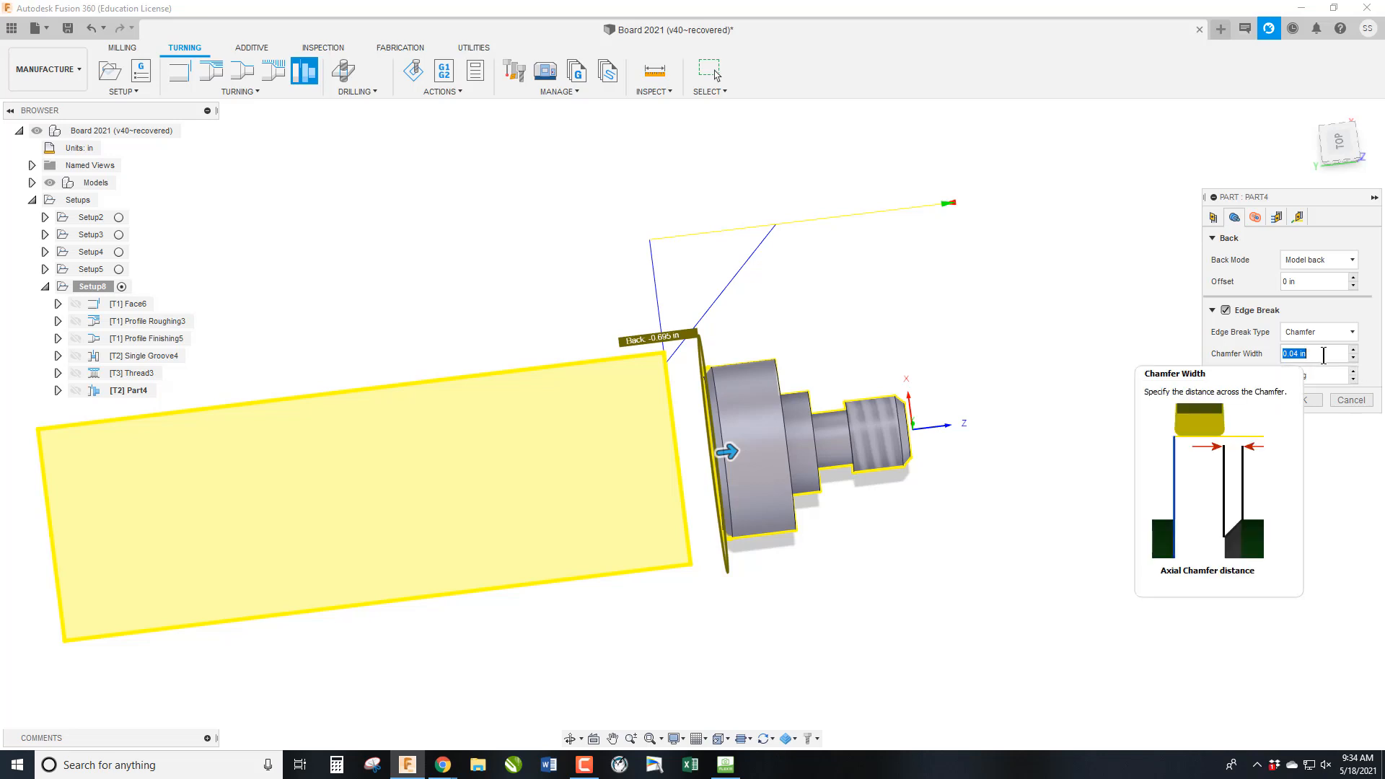
pyautogui.press('BackSpace')
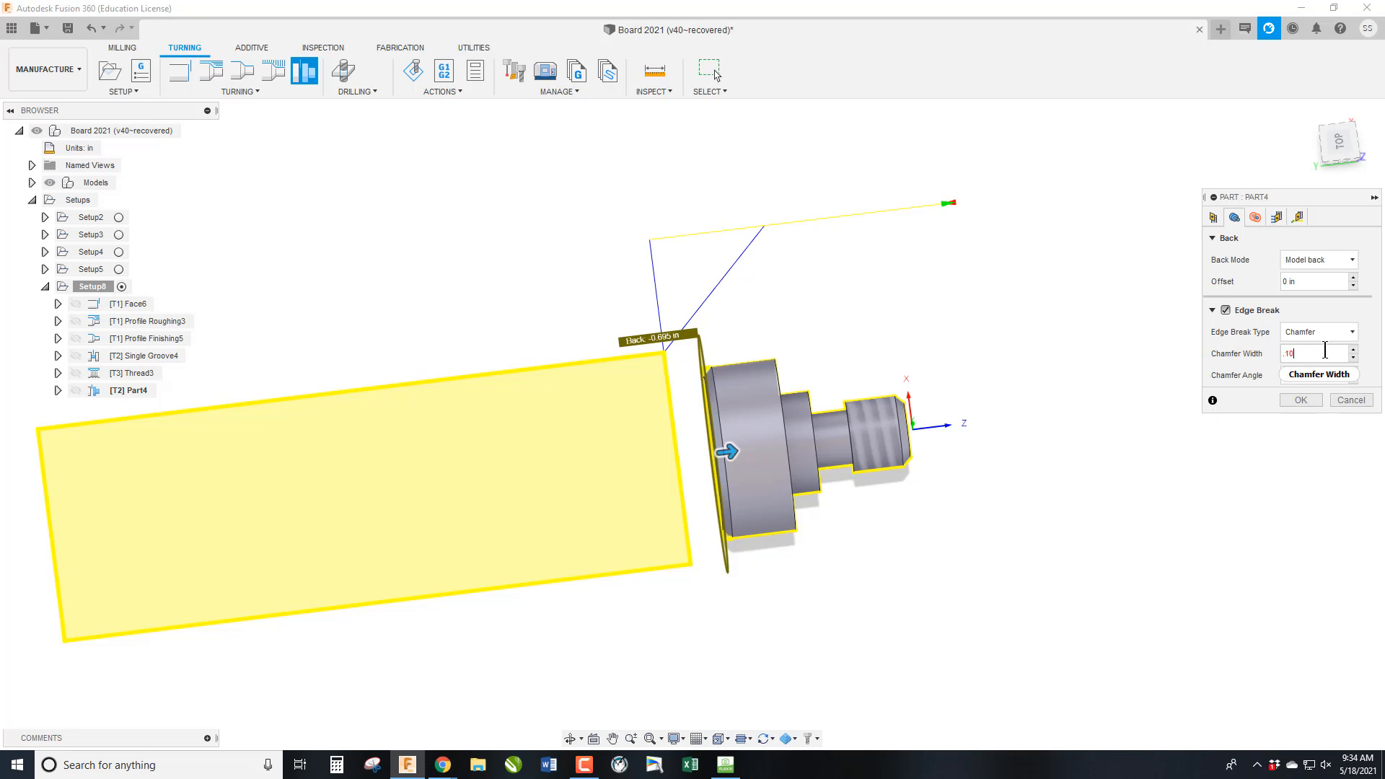
pyautogui.write('5')
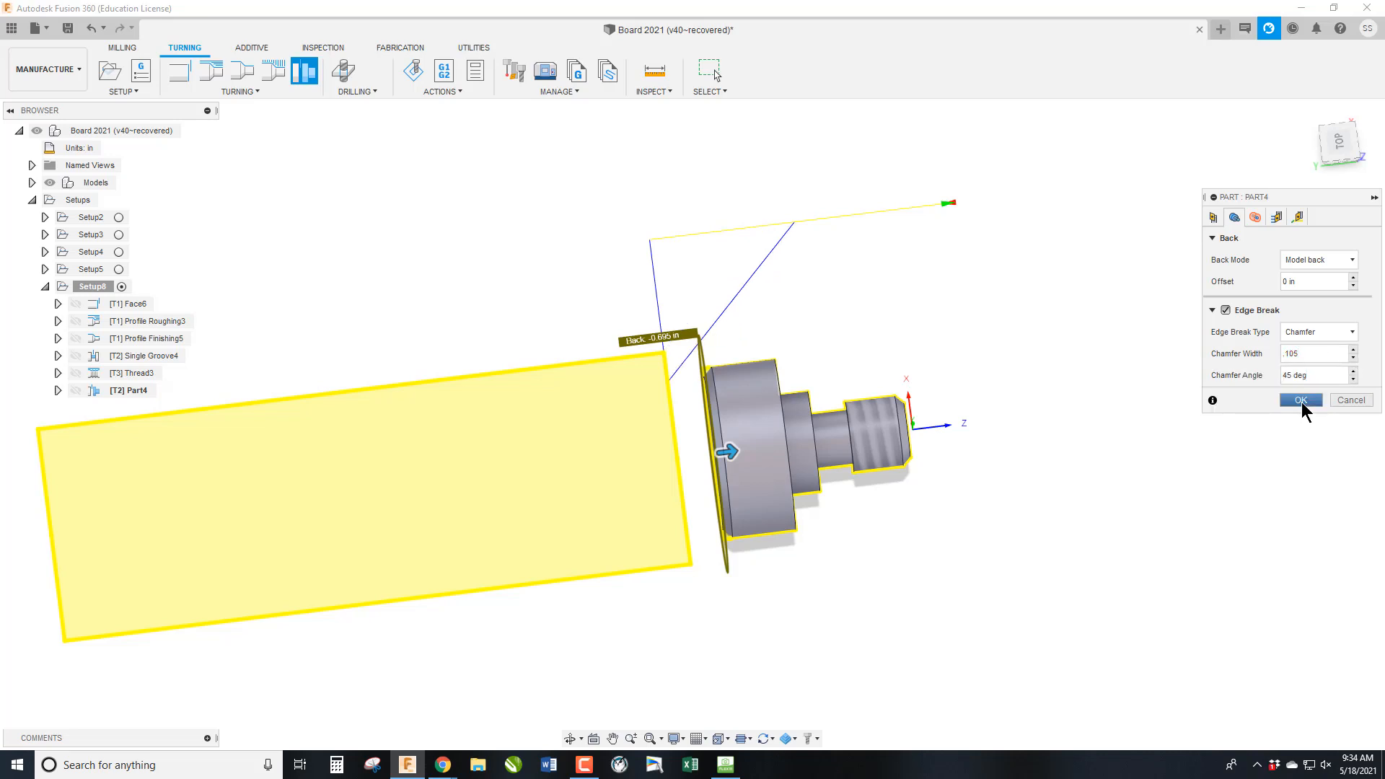
pyautogui.click(1302, 402)
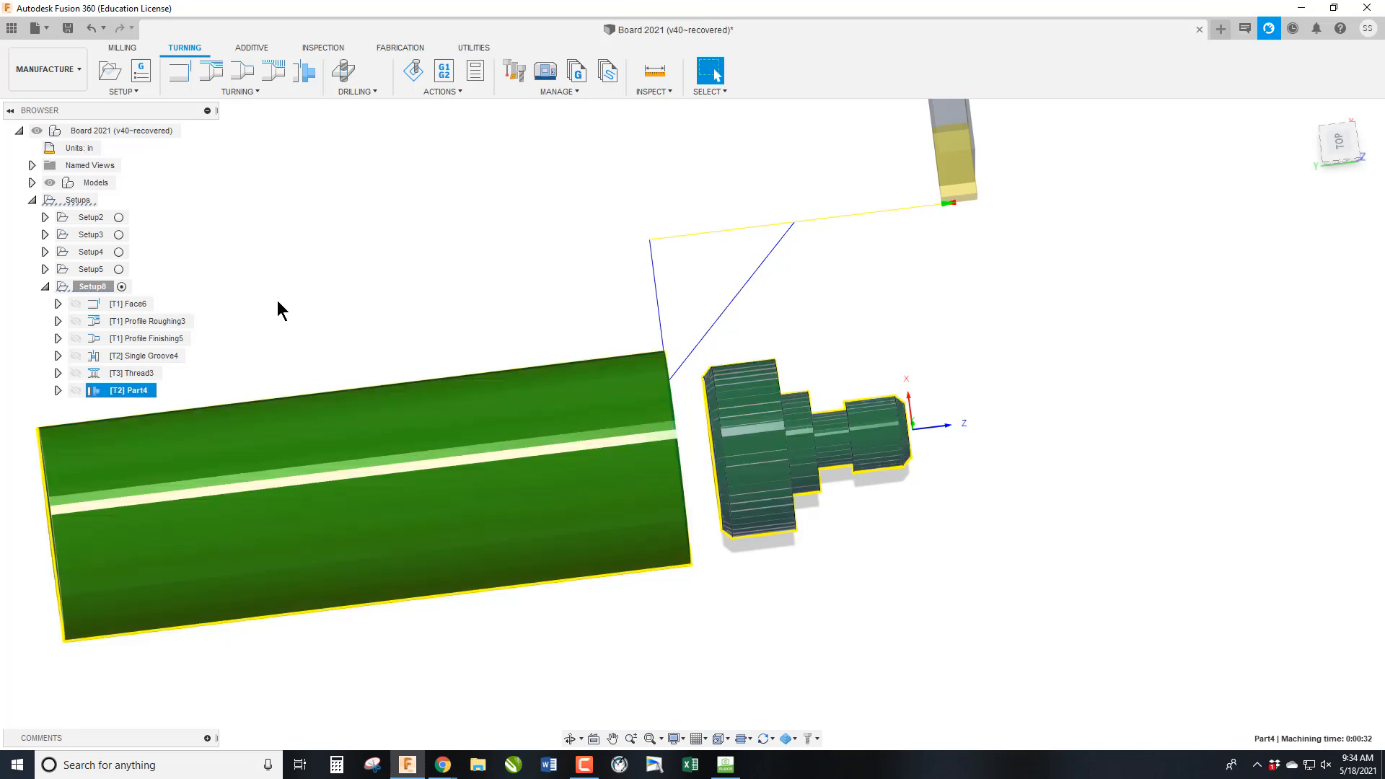
# Step: Simulate all operations of Setup8 from facing to parting, then close the simulation
pyautogui.click(98, 287)
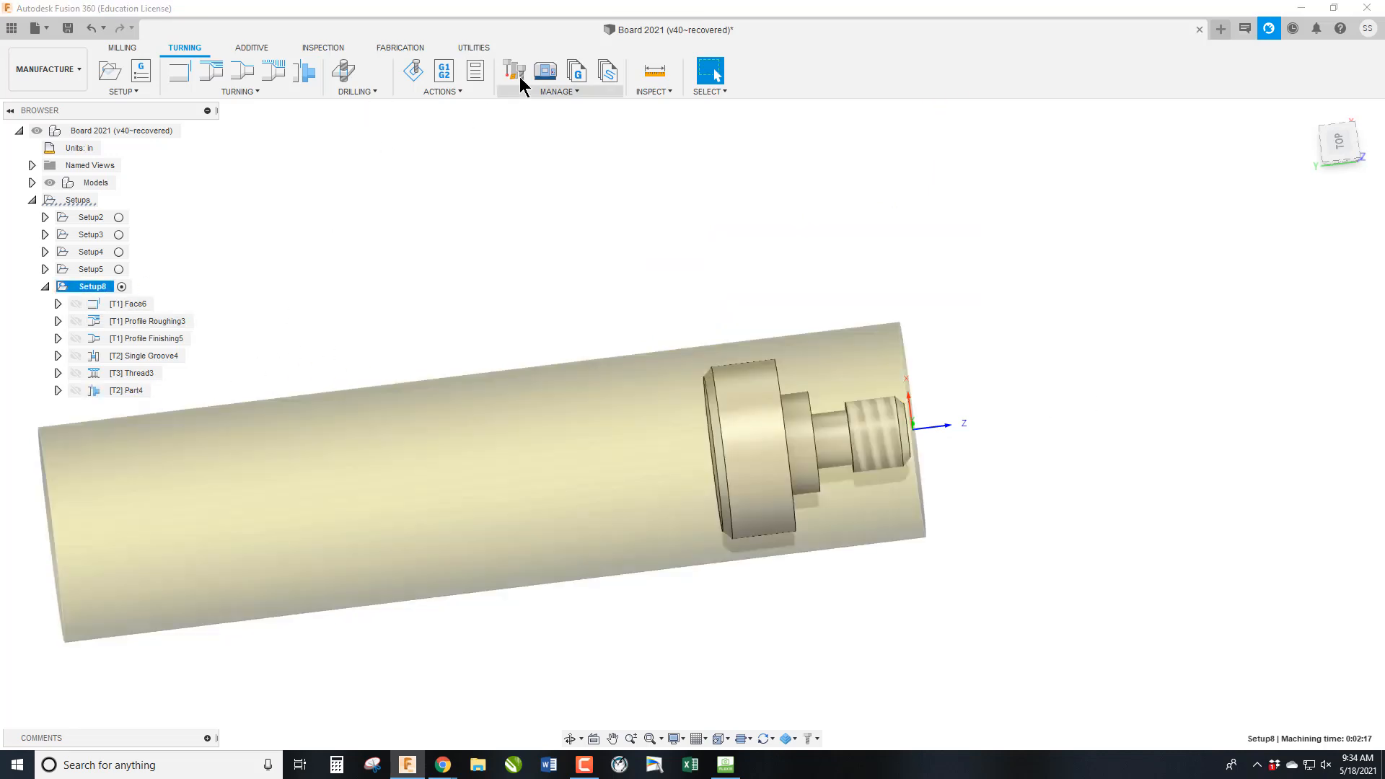
pyautogui.click(415, 75)
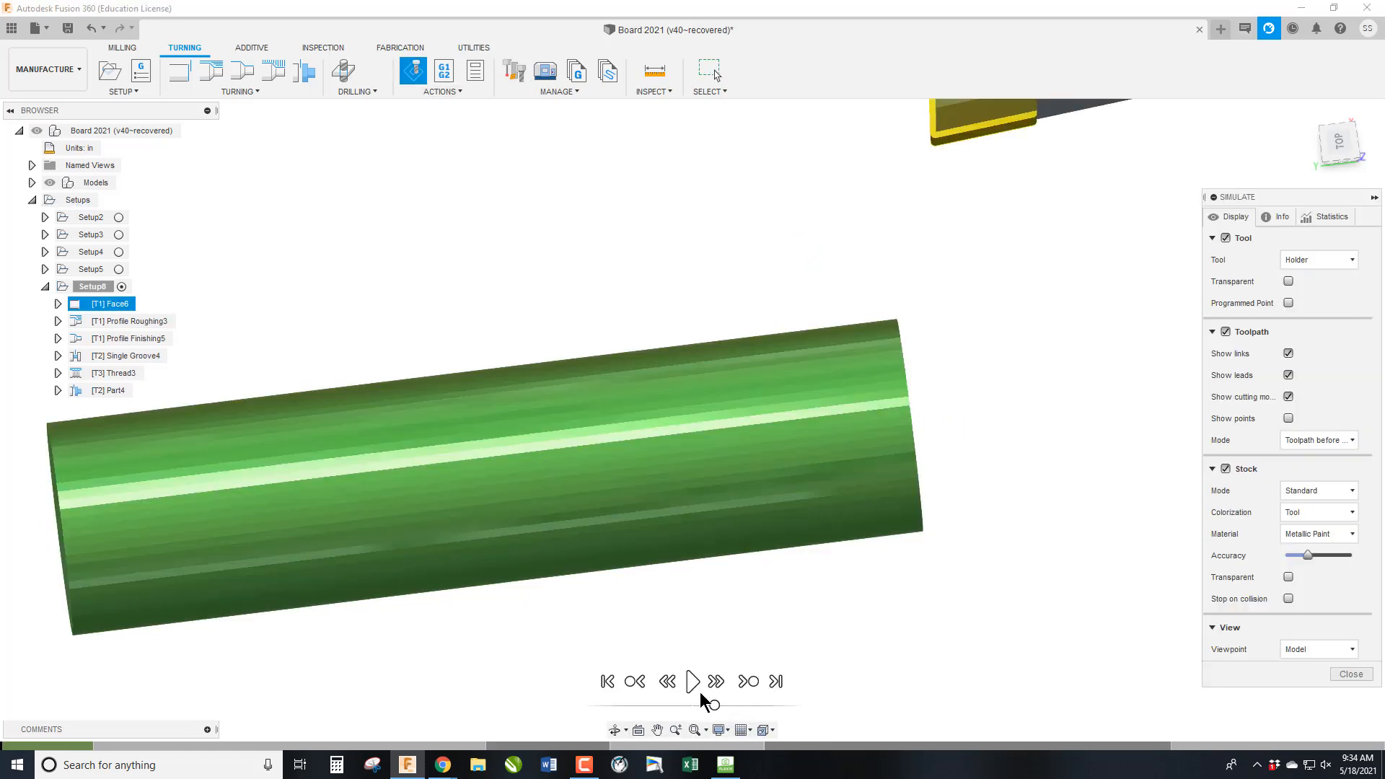
pyautogui.click(694, 686)
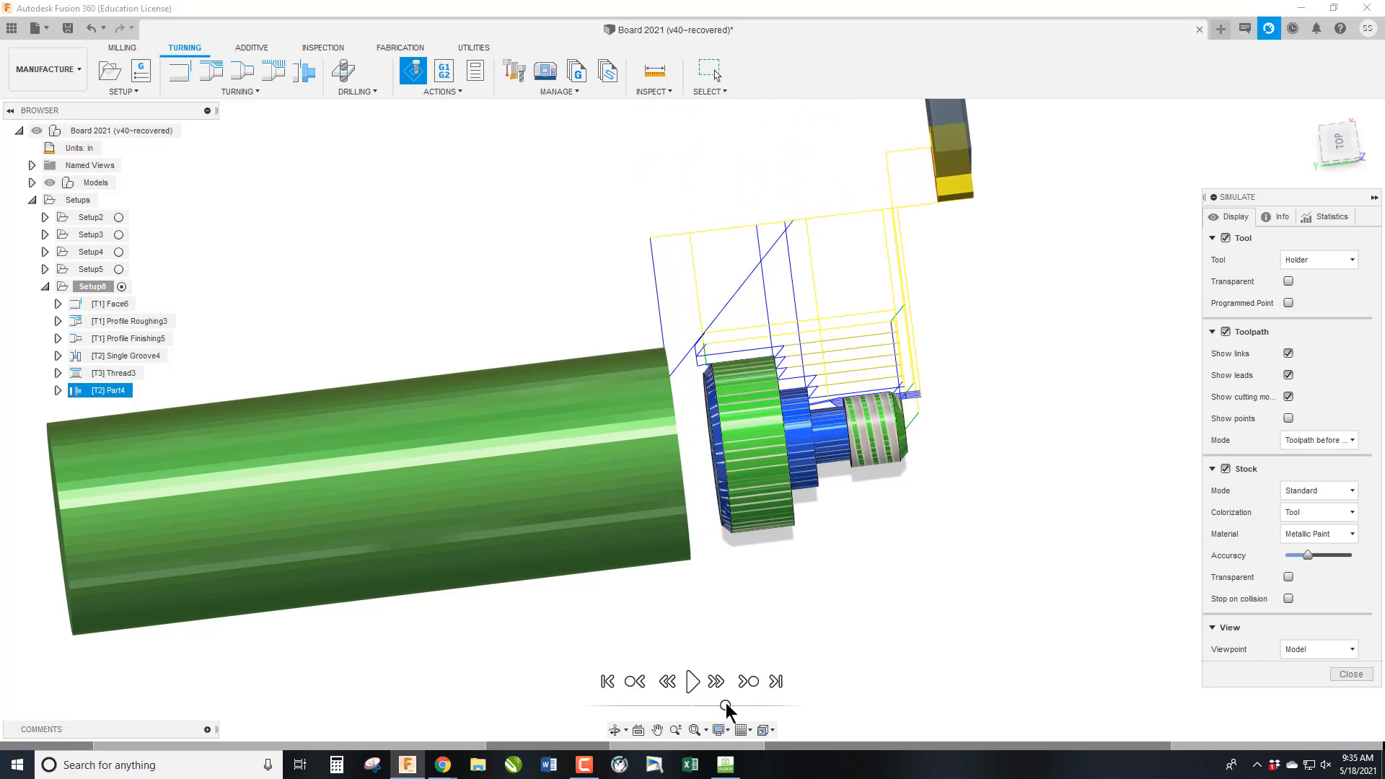
pyautogui.click(1353, 675)
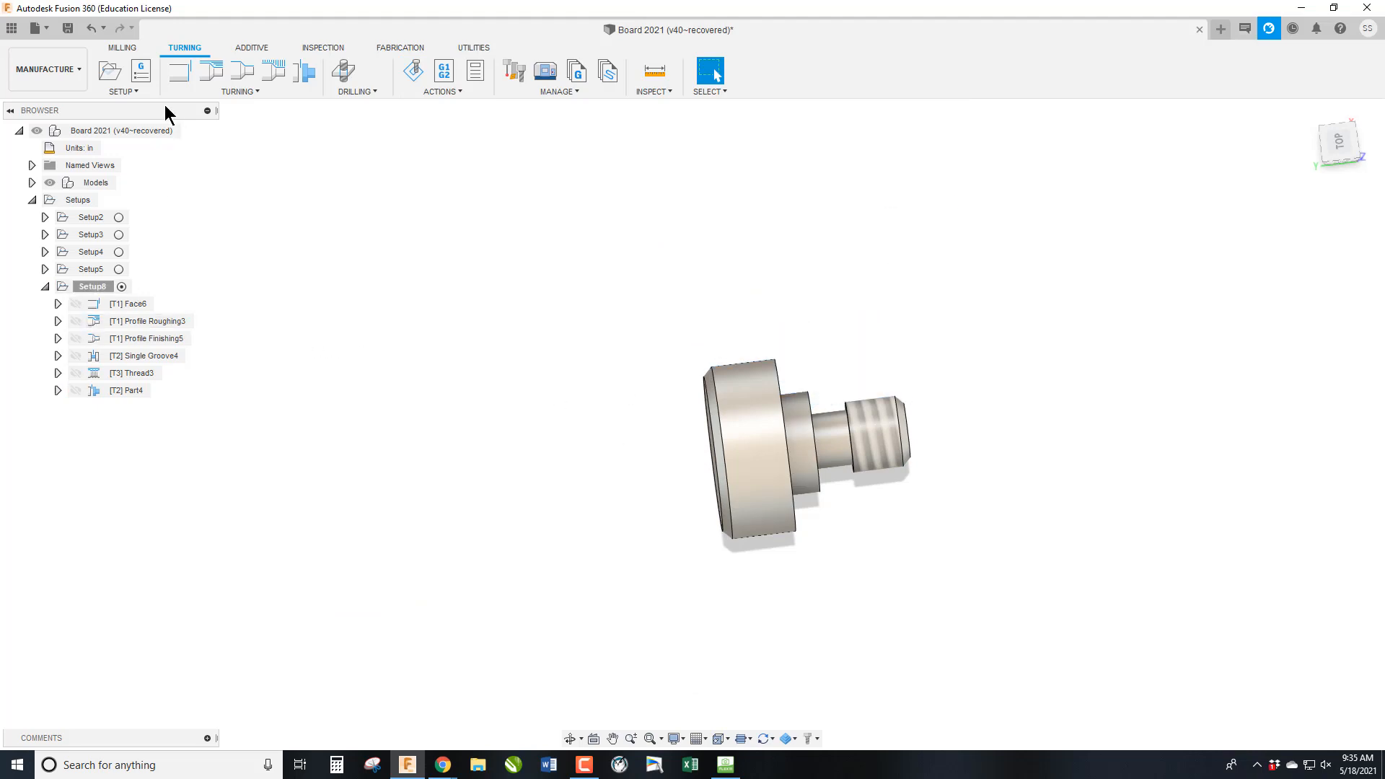
# Step: Add a Manual NC entry of type Start chip transport and place it directly after the Face6 operation
pyautogui.click(138, 91)
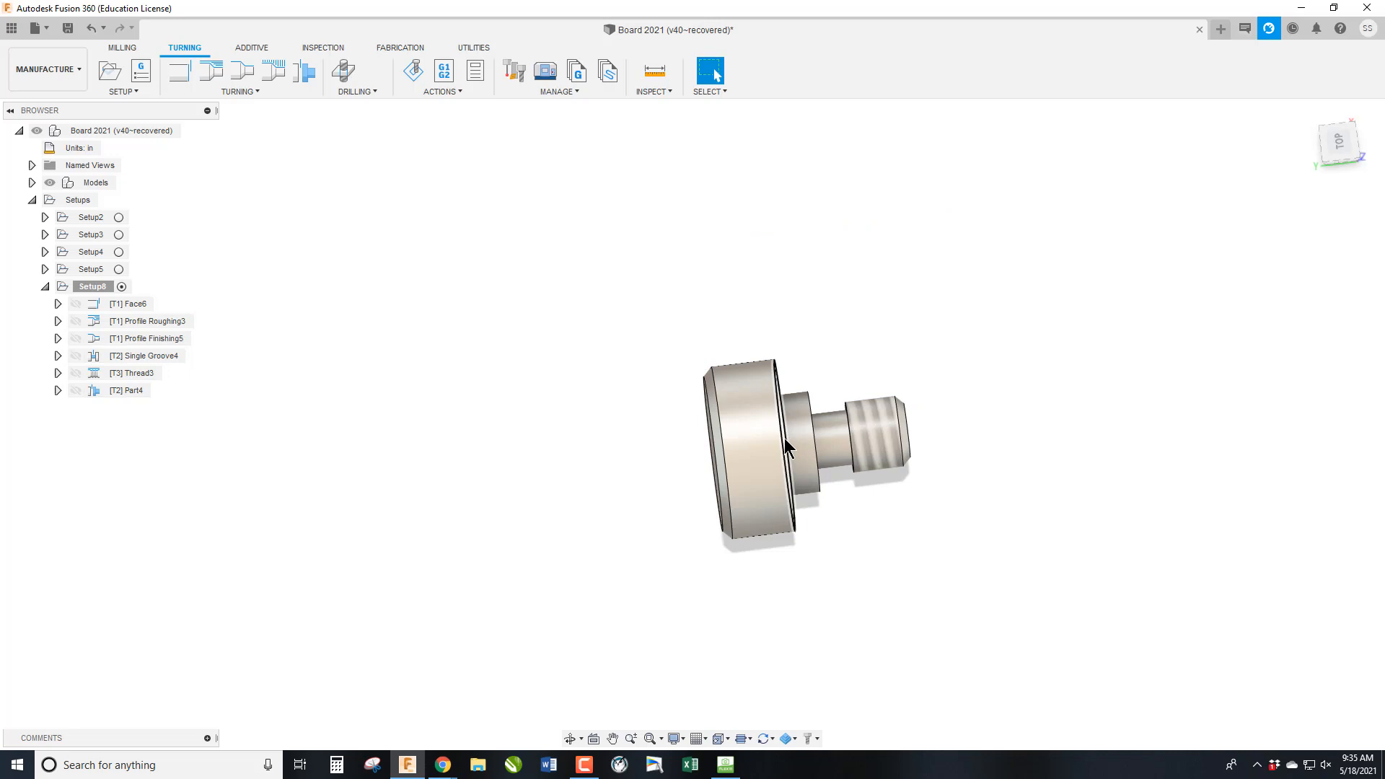
pyautogui.click(132, 93)
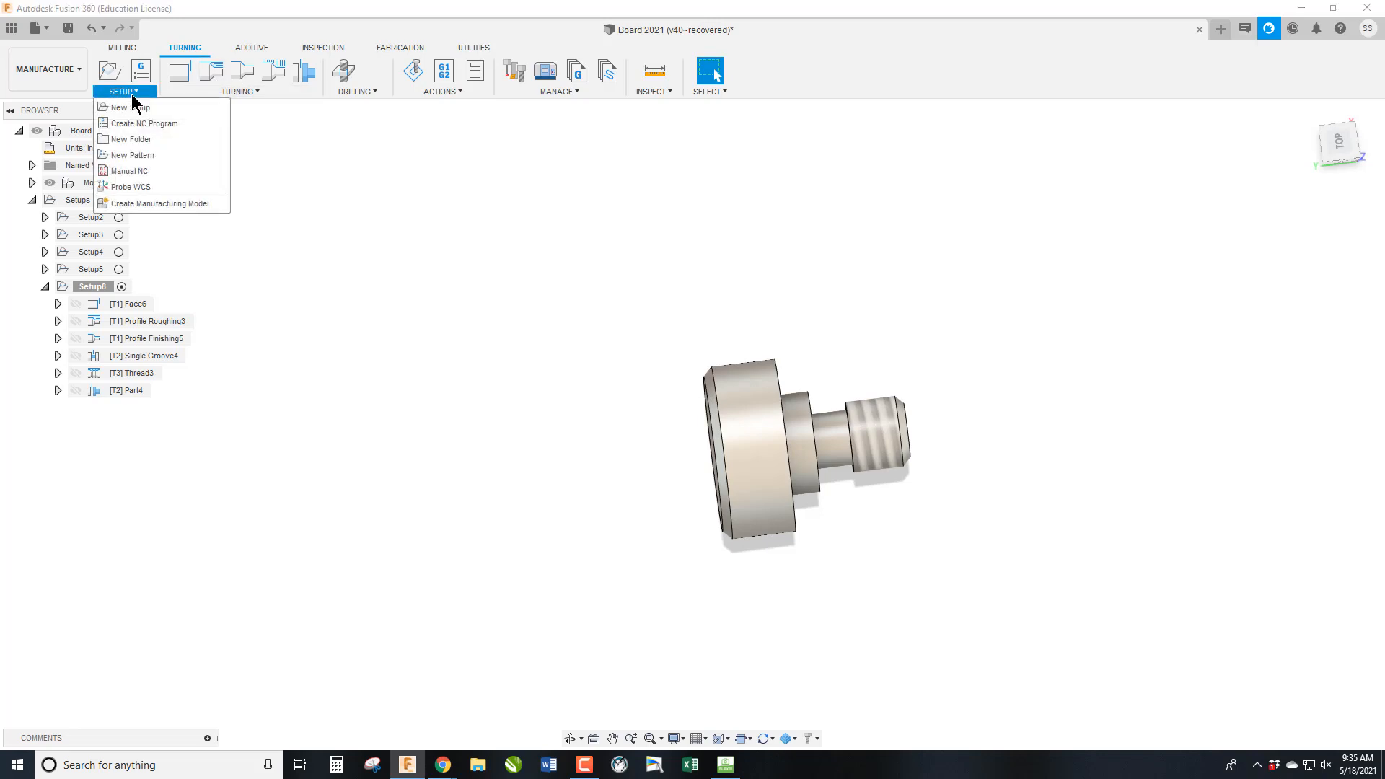
pyautogui.click(153, 173)
pyautogui.click(1303, 261)
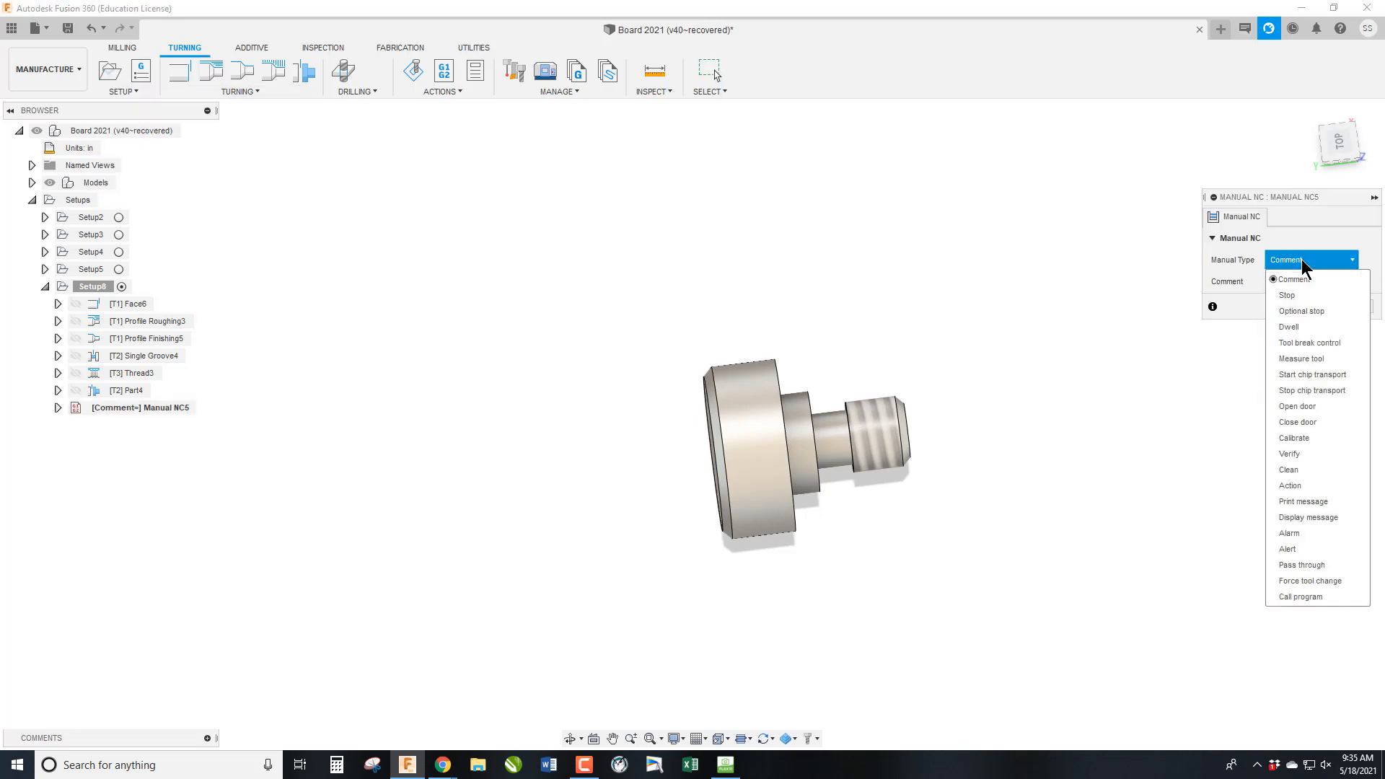
pyautogui.click(1345, 375)
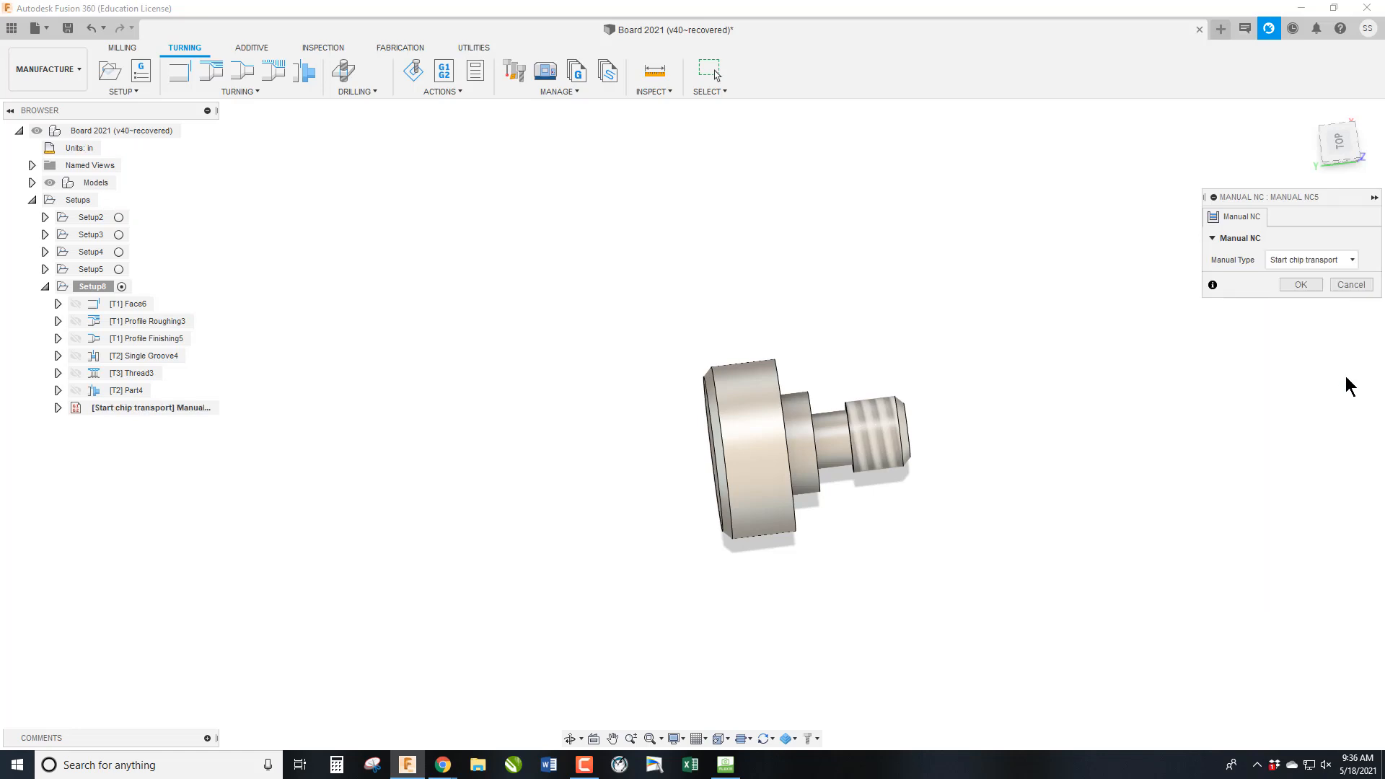
pyautogui.click(1307, 287)
pyautogui.moveTo(150, 411); pyautogui.dragTo(171, 313)
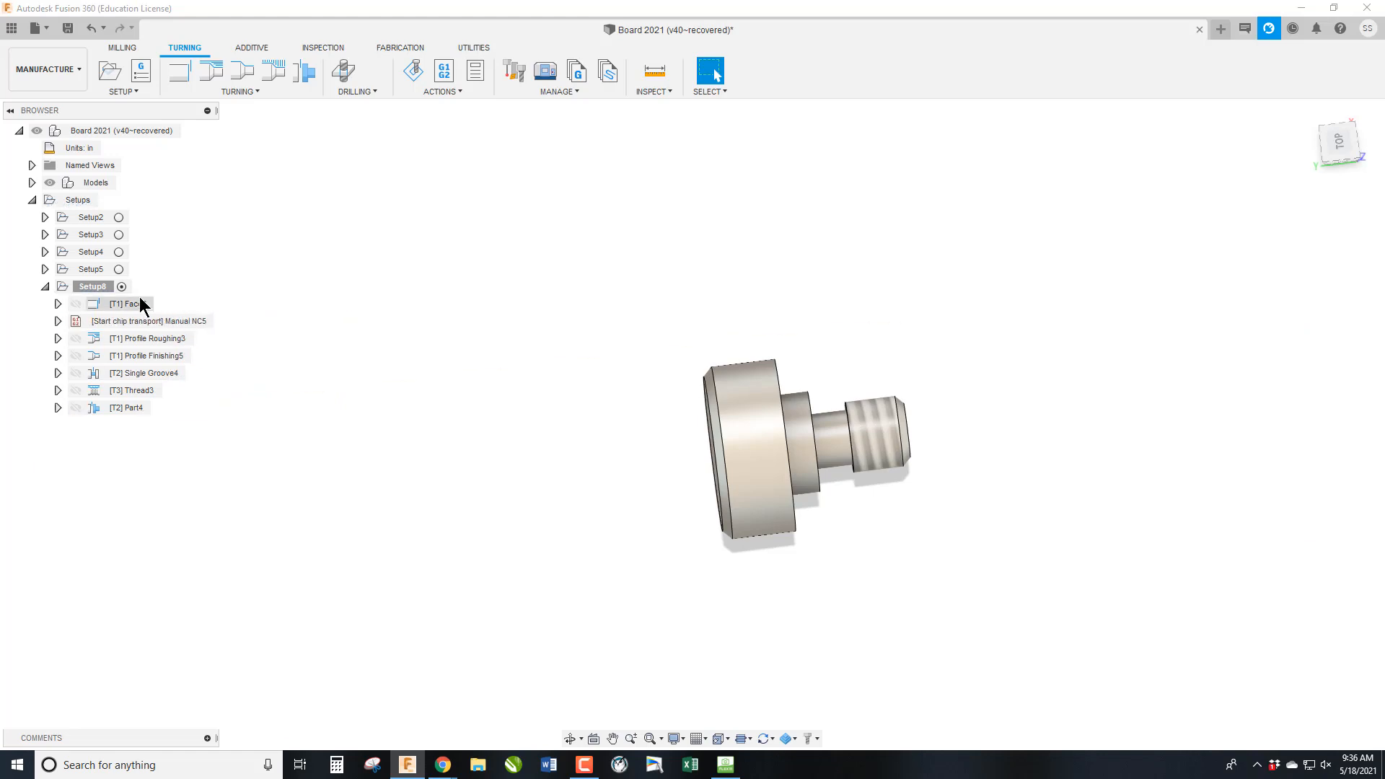
pyautogui.click(138, 304)
pyautogui.click(140, 319)
# Step: Add a Manual NC entry of type Stop chip transport and place it between the Thread3 and Part4 operations
pyautogui.click(133, 92)
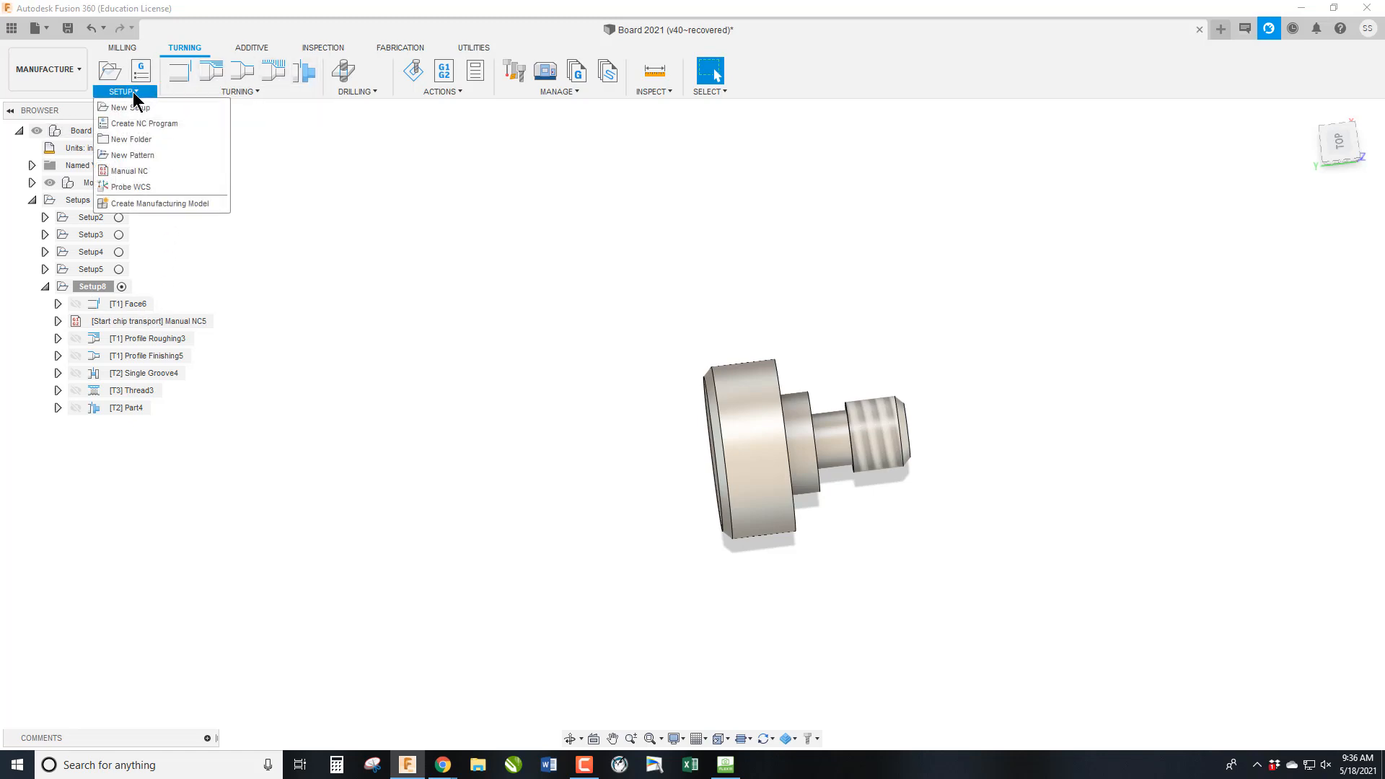
pyautogui.click(149, 172)
pyautogui.click(1310, 259)
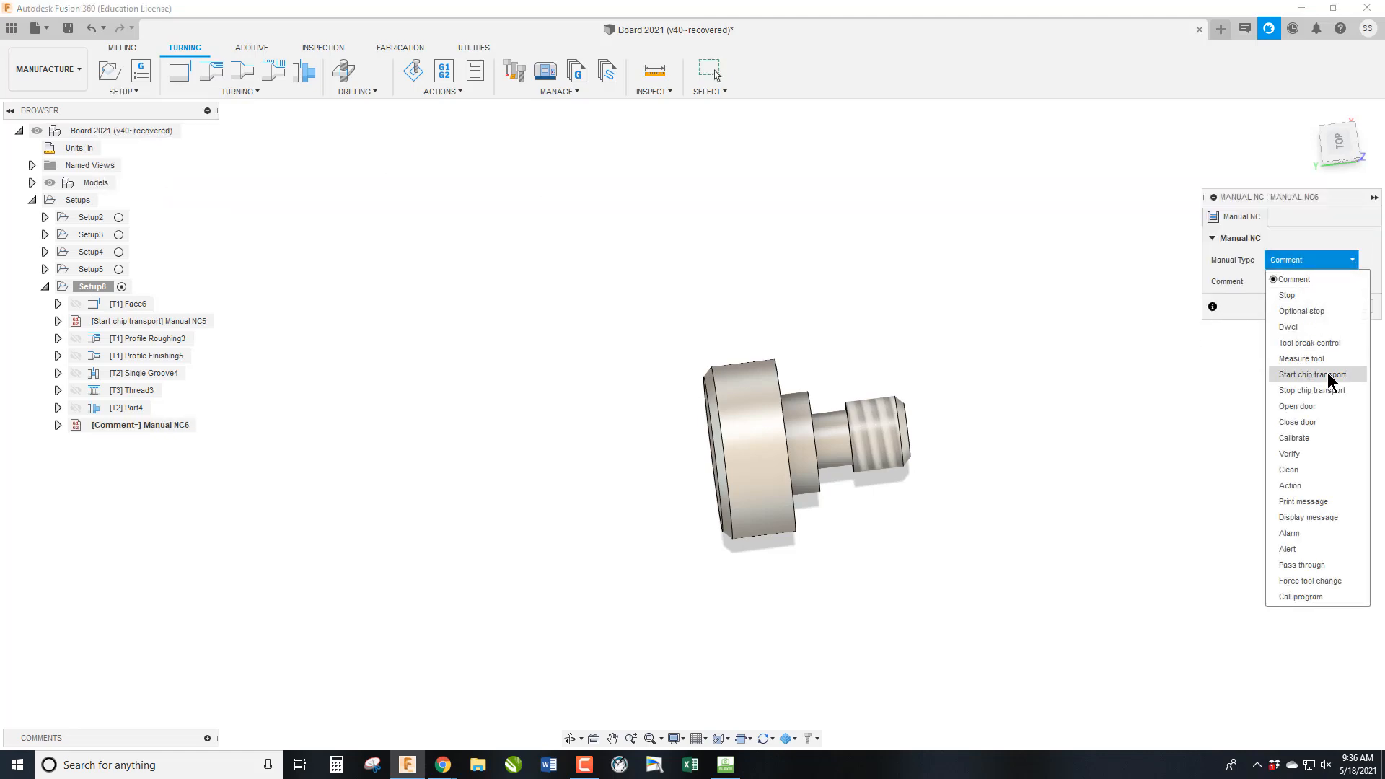
pyautogui.click(1334, 393)
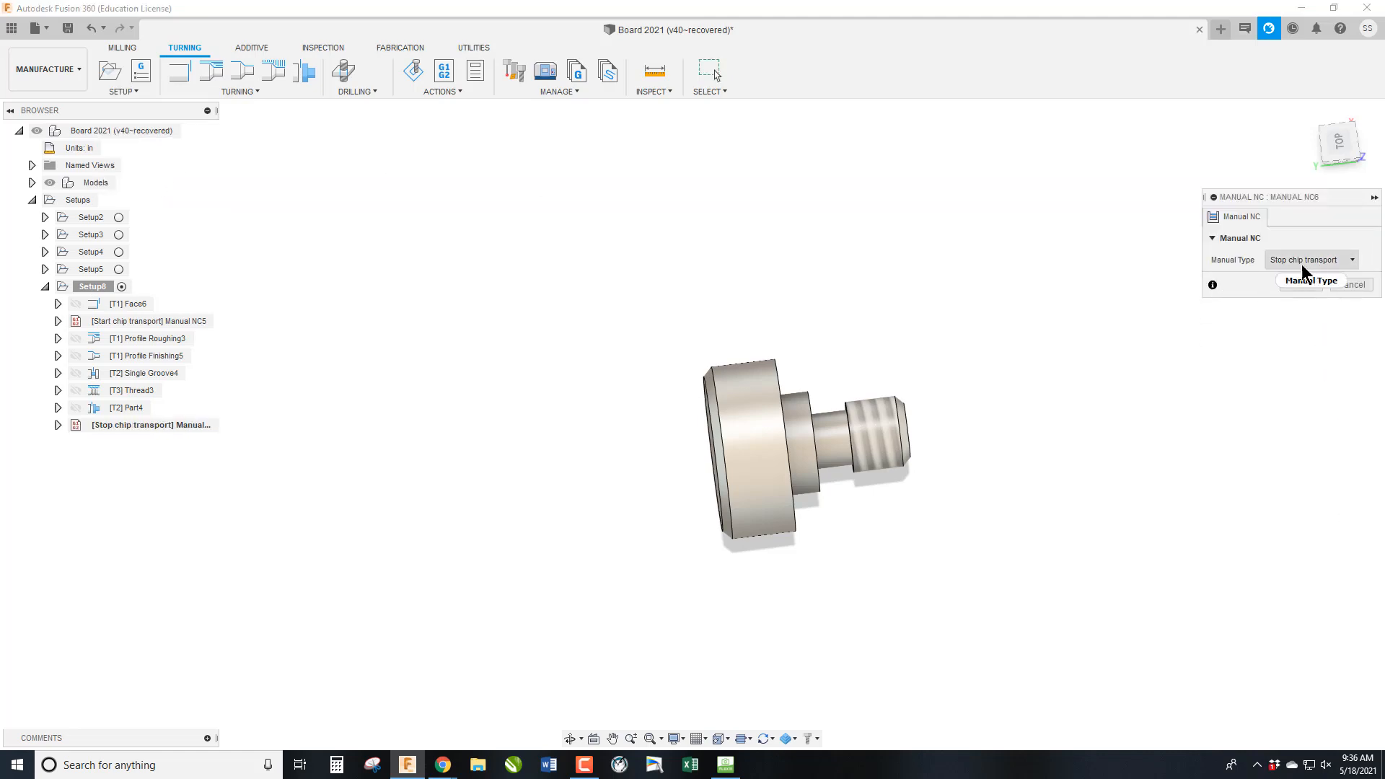
pyautogui.click(1300, 285)
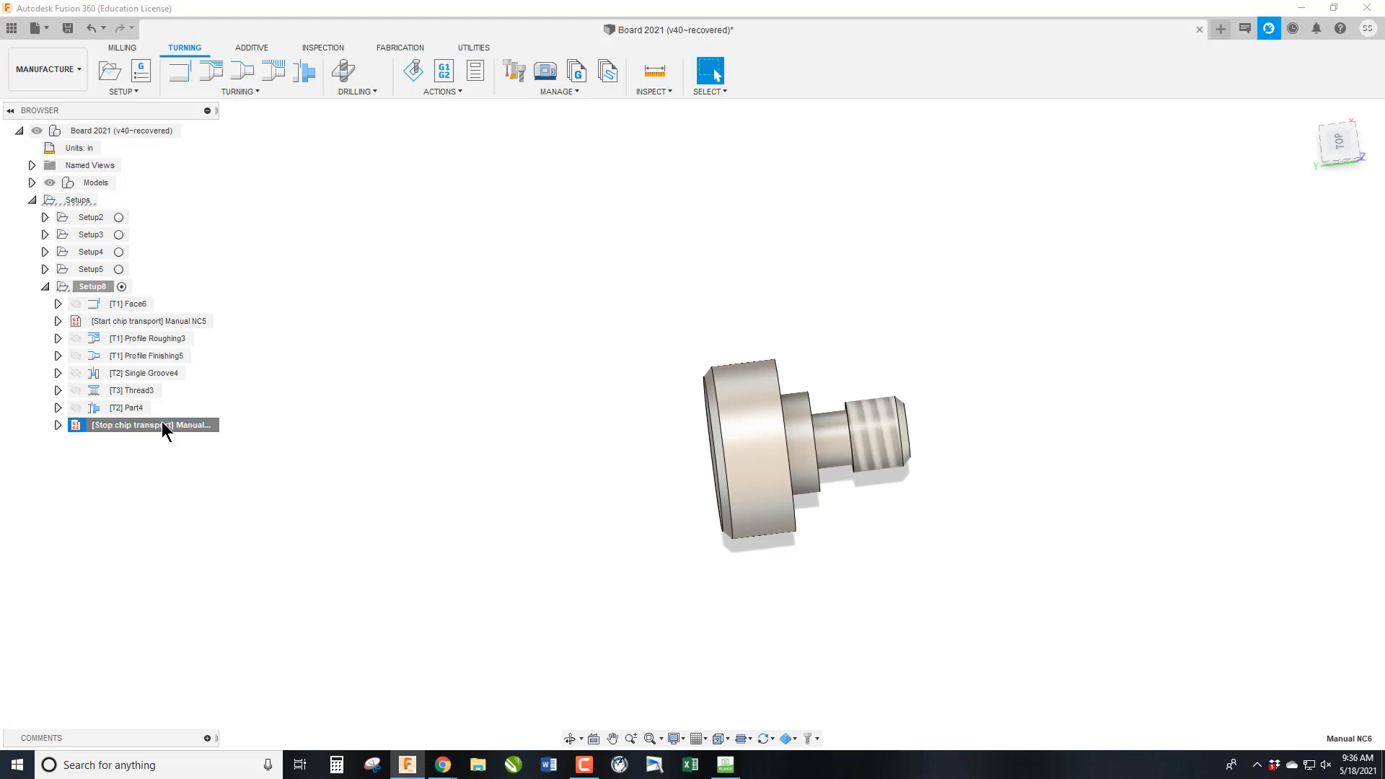
pyautogui.moveTo(160, 407); pyautogui.dragTo(108, 424)
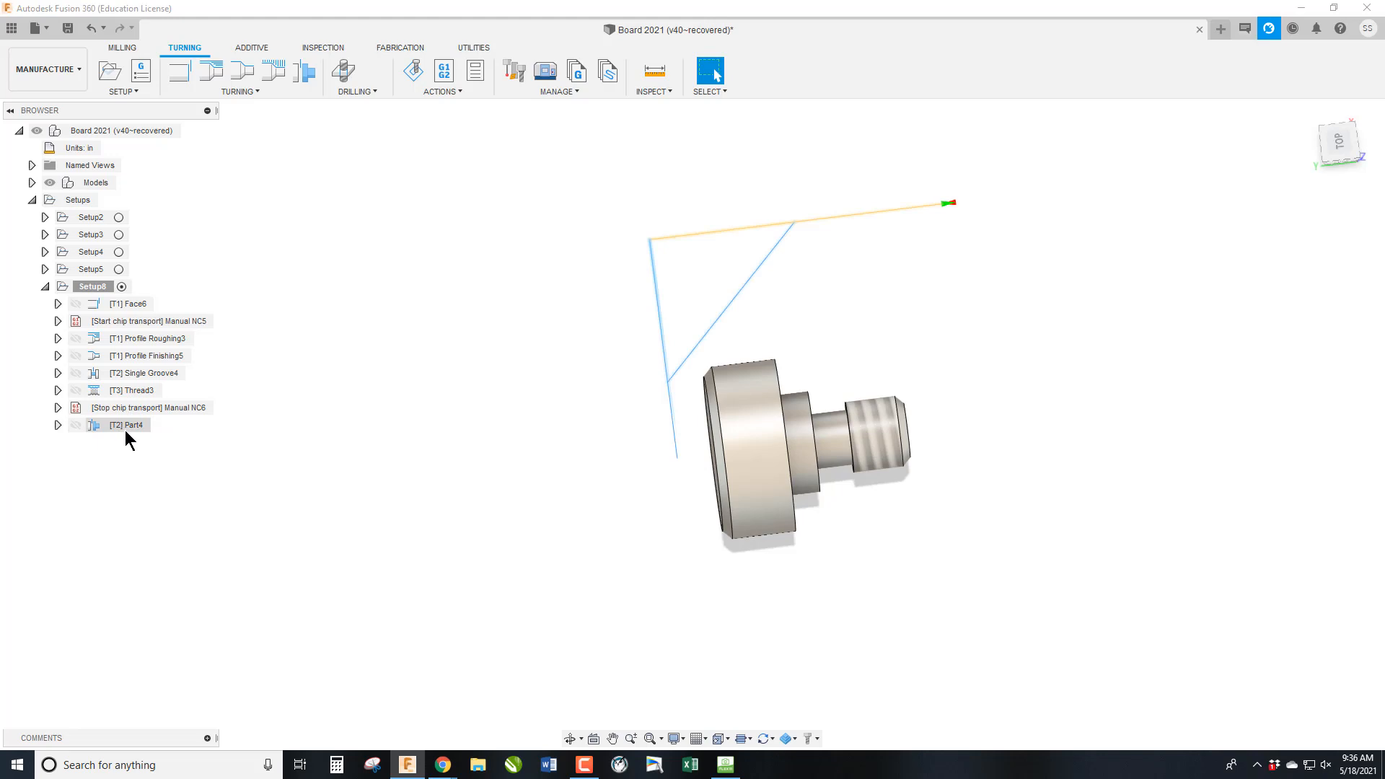
pyautogui.click(273, 446)
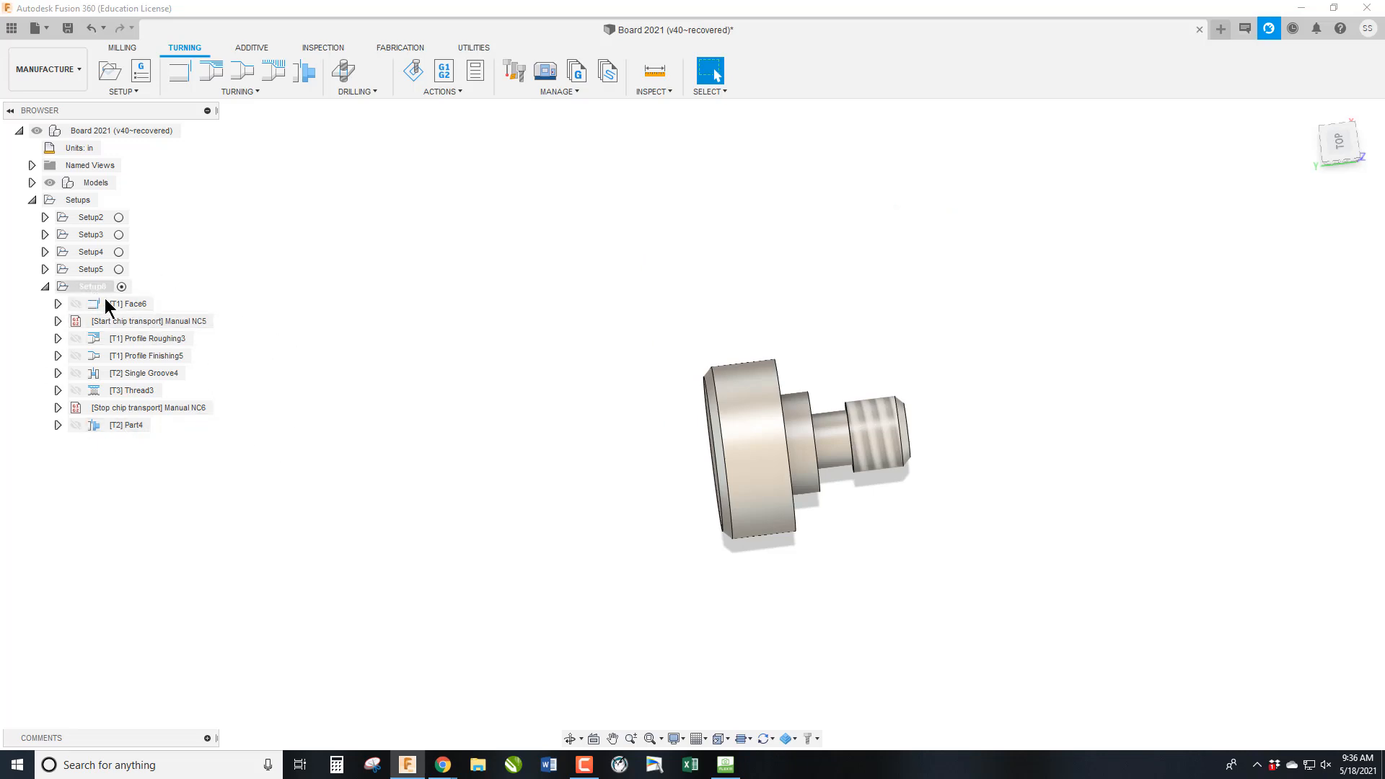
# Step: Post process Setup8 with the HAAS ST-10 post as program 11228, continuing despite the invalid operations, and save the NC file
pyautogui.click(446, 75)
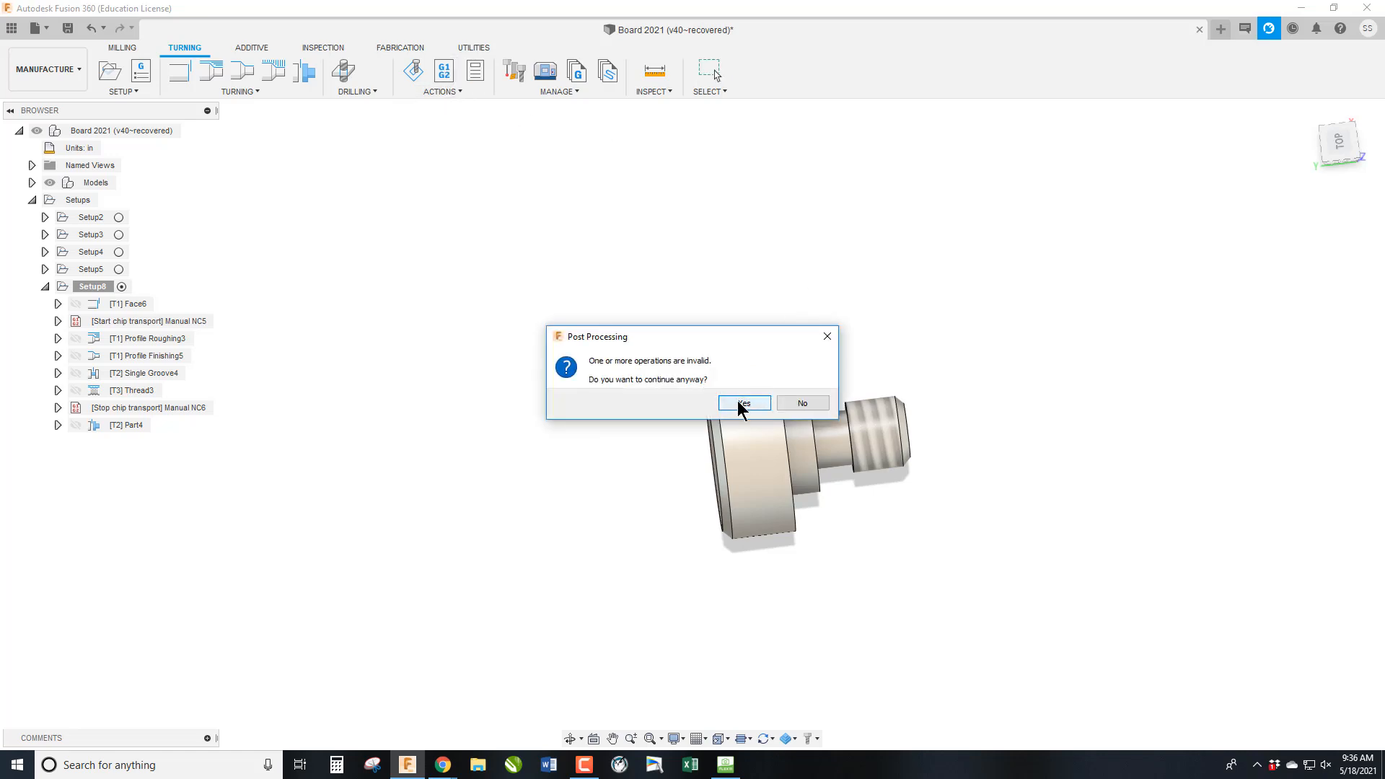
pyautogui.click(744, 404)
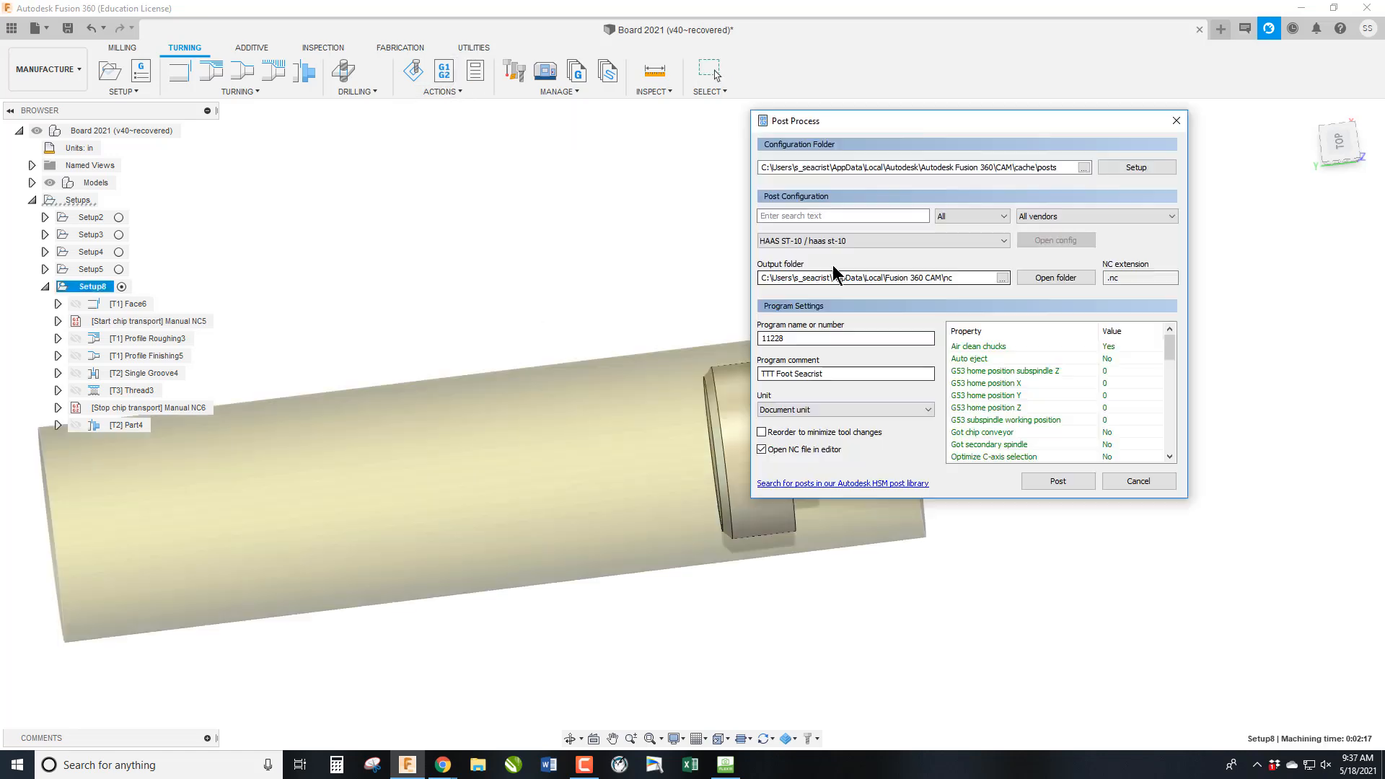
pyautogui.click(801, 240)
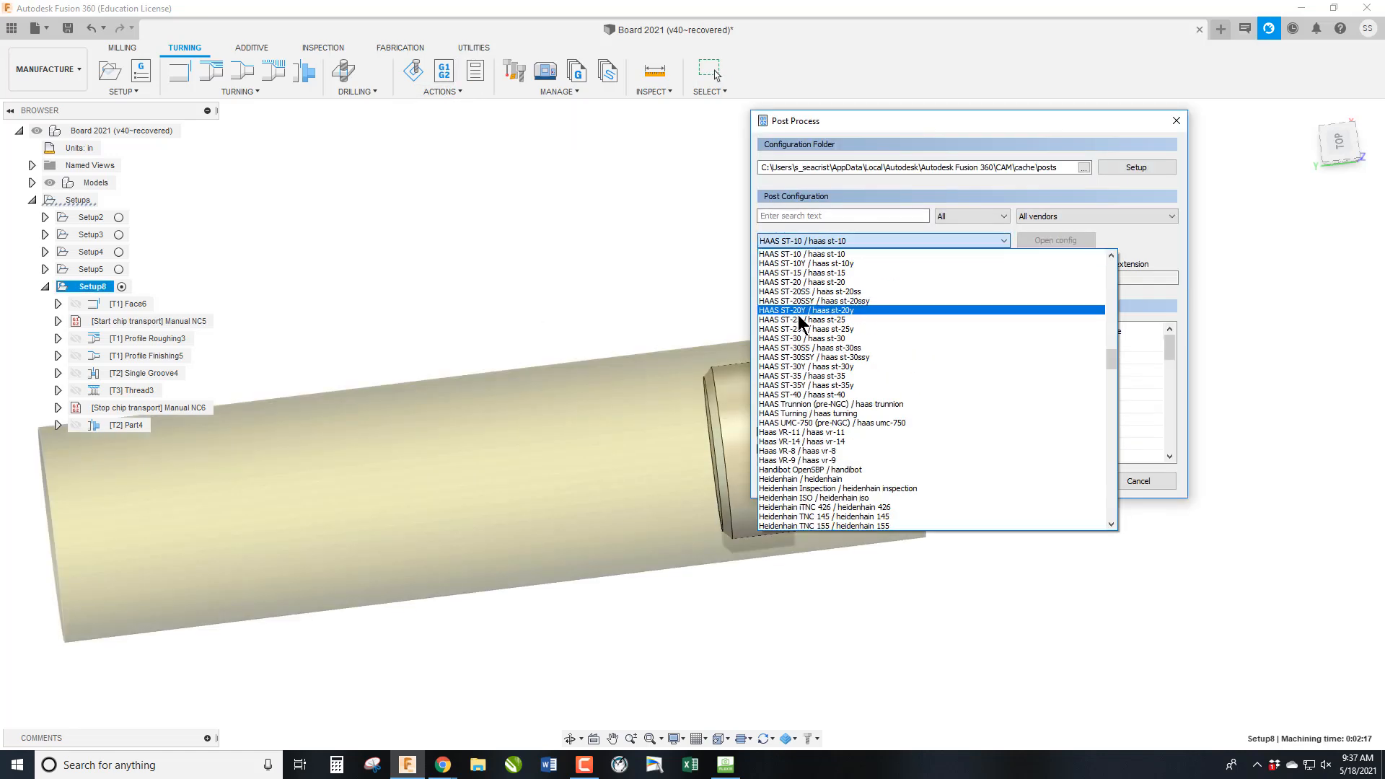
pyautogui.click(828, 241)
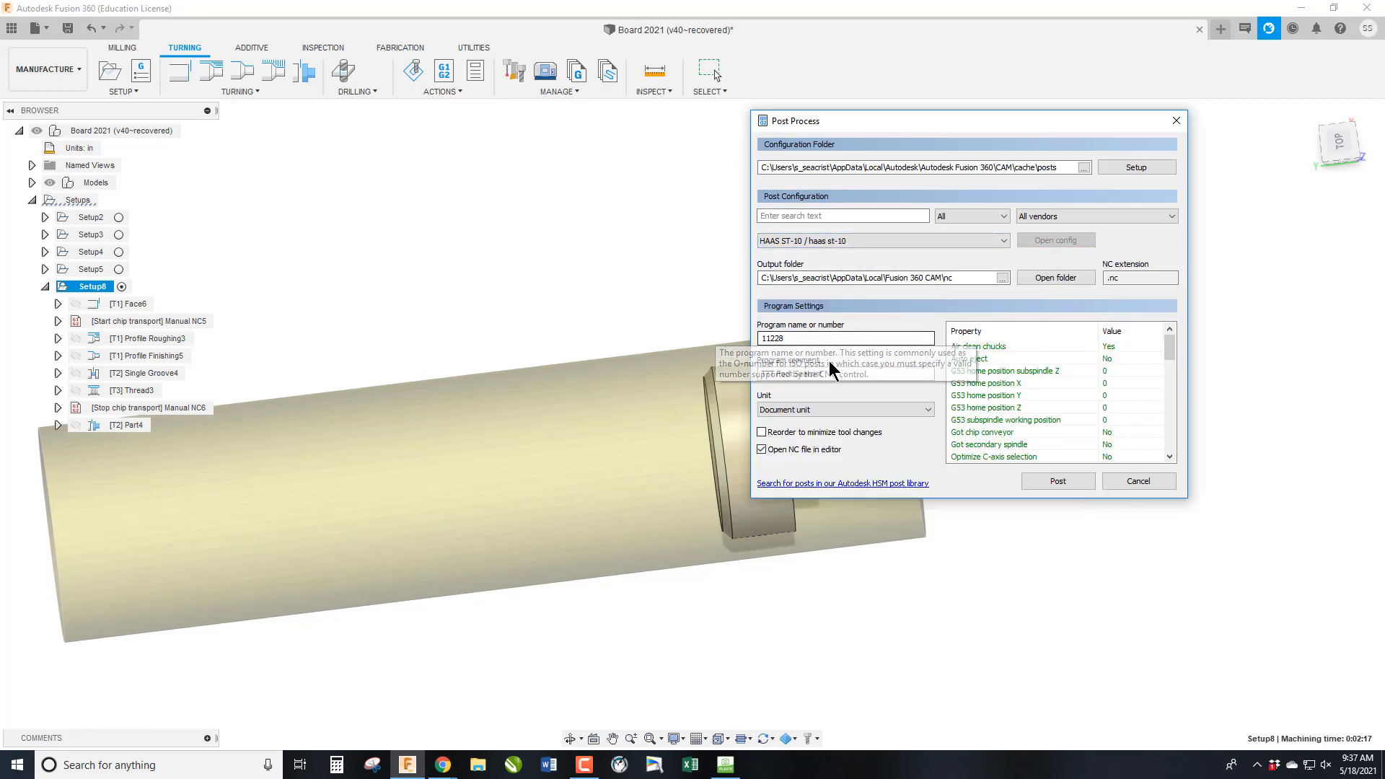
pyautogui.click(1057, 482)
pyautogui.click(678, 468)
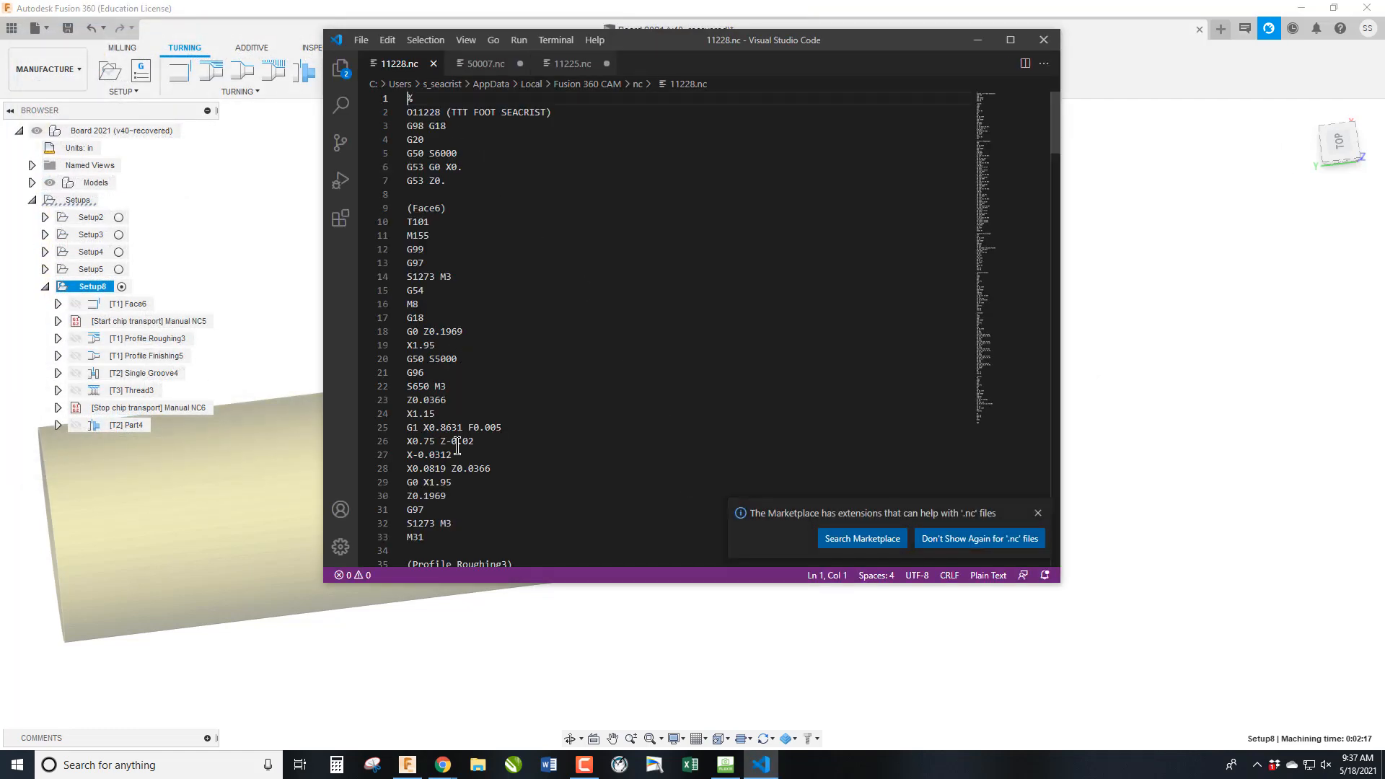
# Step: Examine the facing, profiling and grooving code of 11228.nc in Visual Studio Code
pyautogui.click(1039, 514)
pyautogui.scroll(-20, 492, 296)
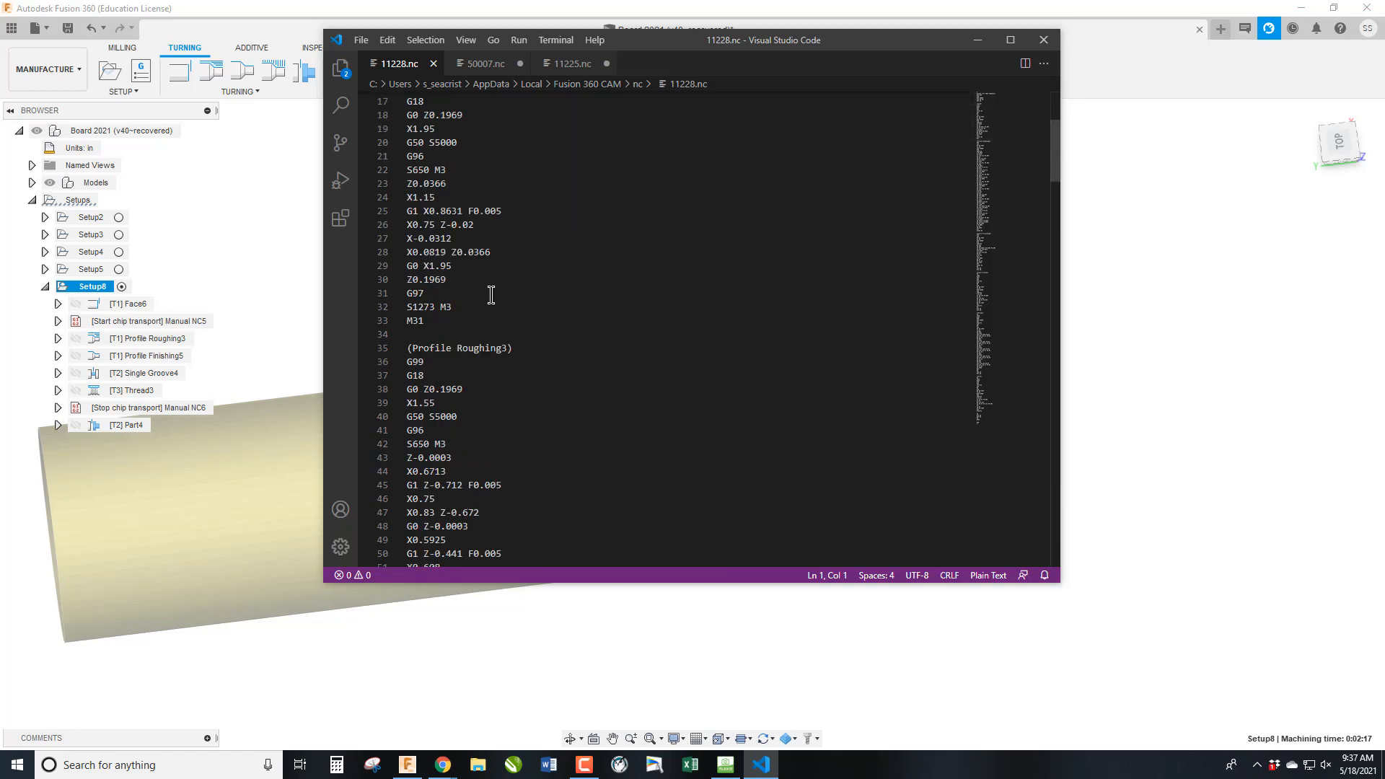
pyautogui.scroll(-16, 491, 295)
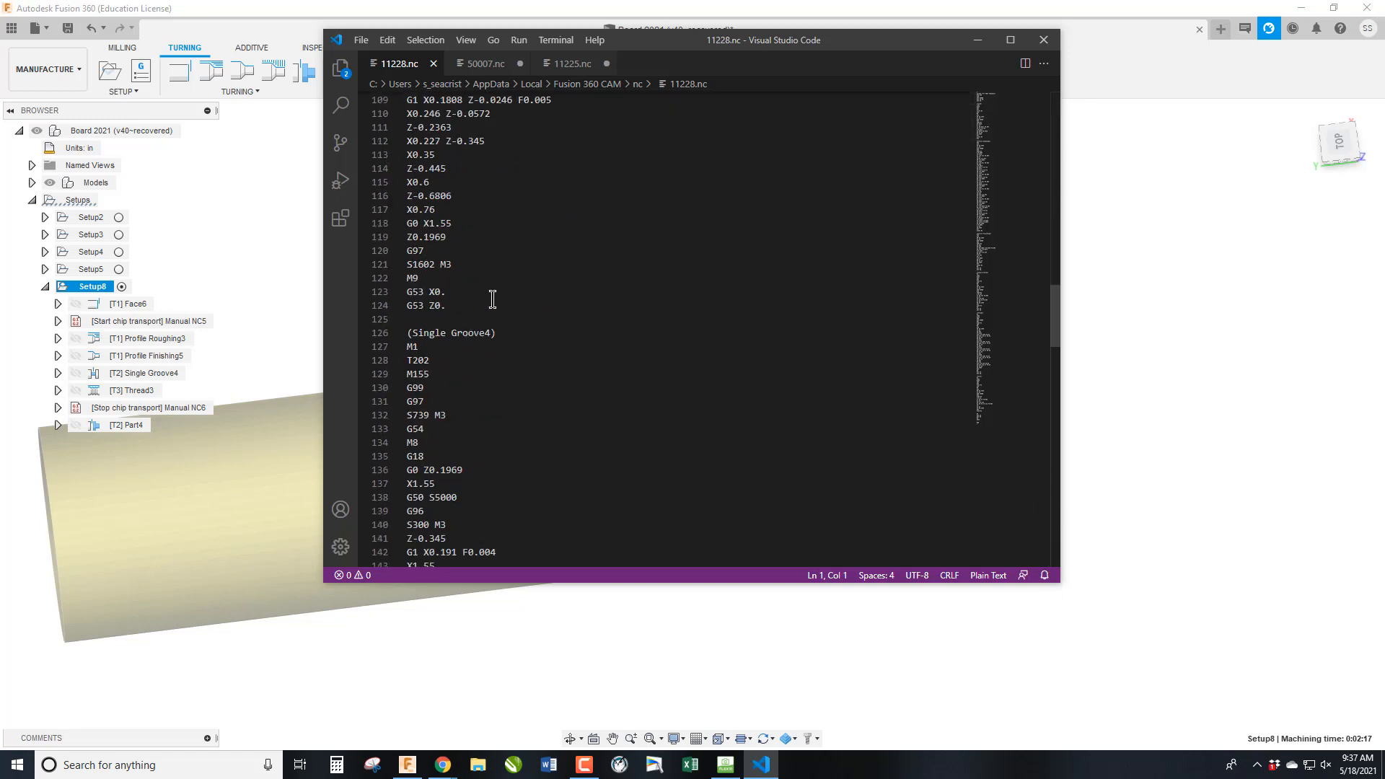
pyautogui.scroll(8, 497, 301)
pyautogui.scroll(20, 498, 302)
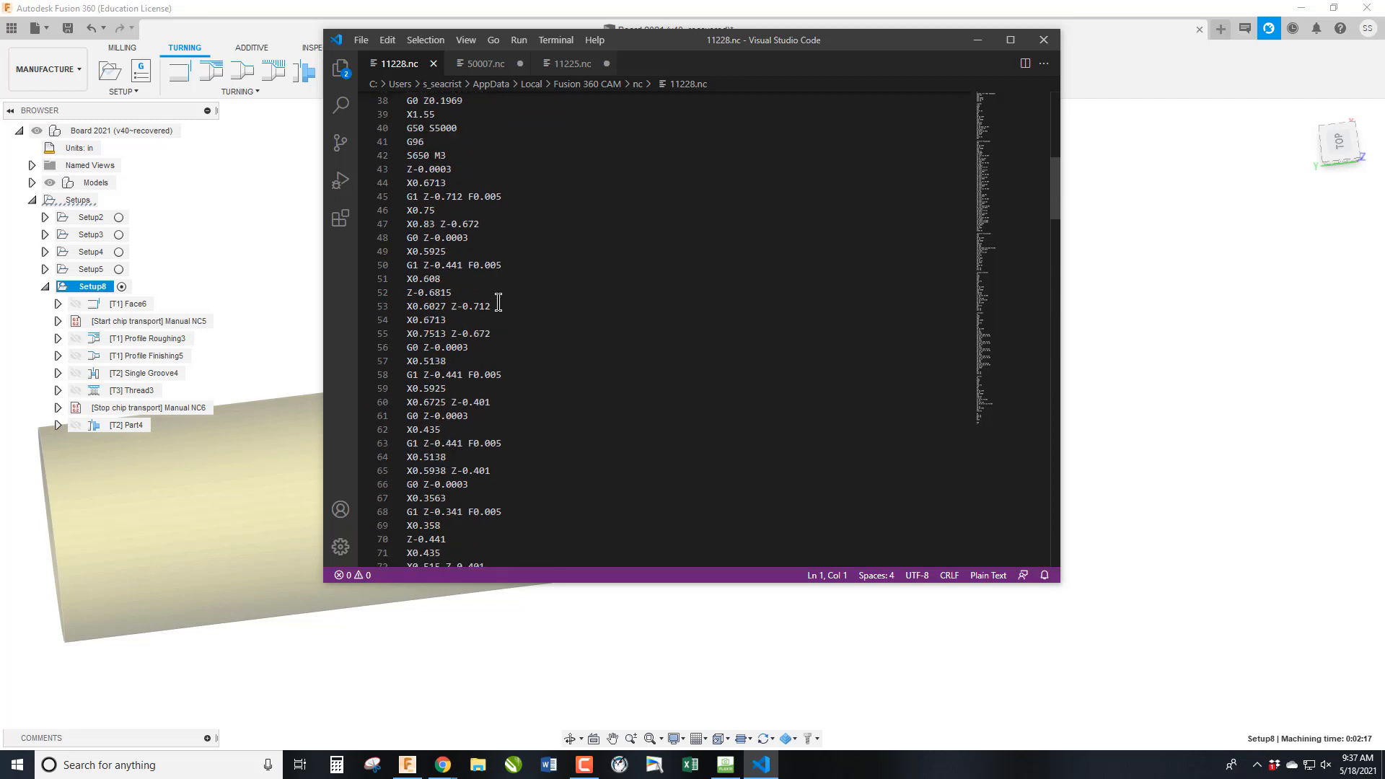